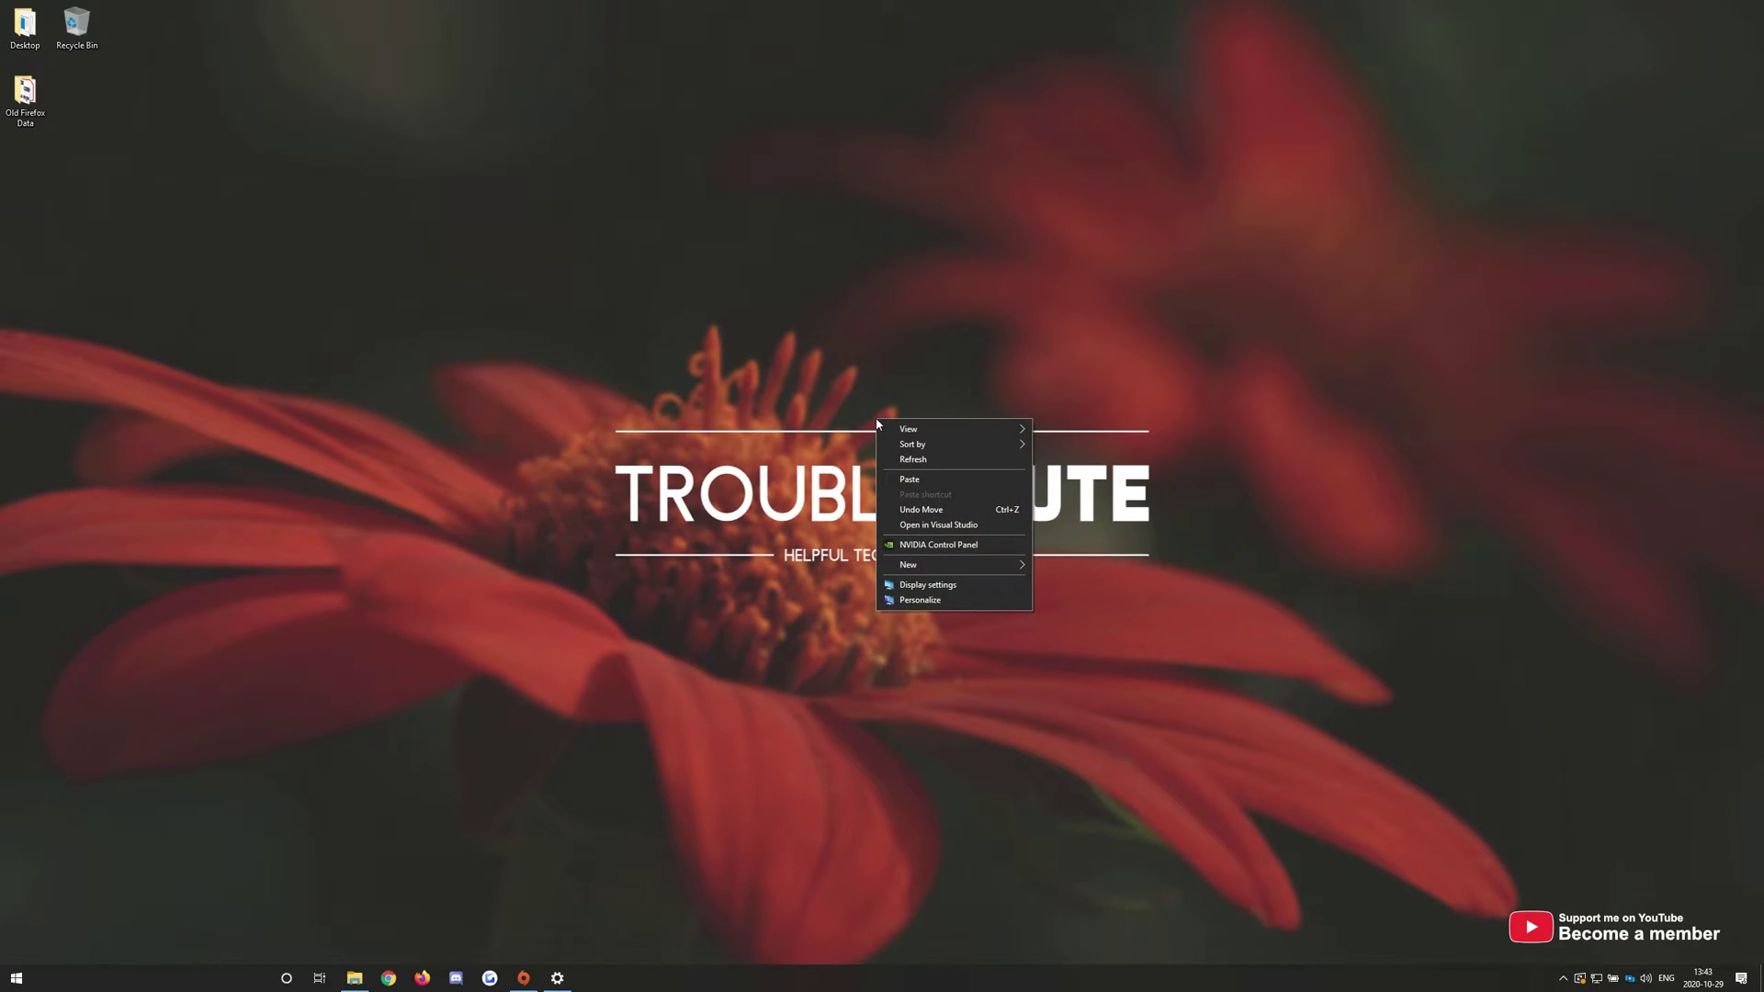
Check whether the desktop's right-click New submenu lists a Folder option
{"action": "mouse_move", "coordinate": [962, 569]}
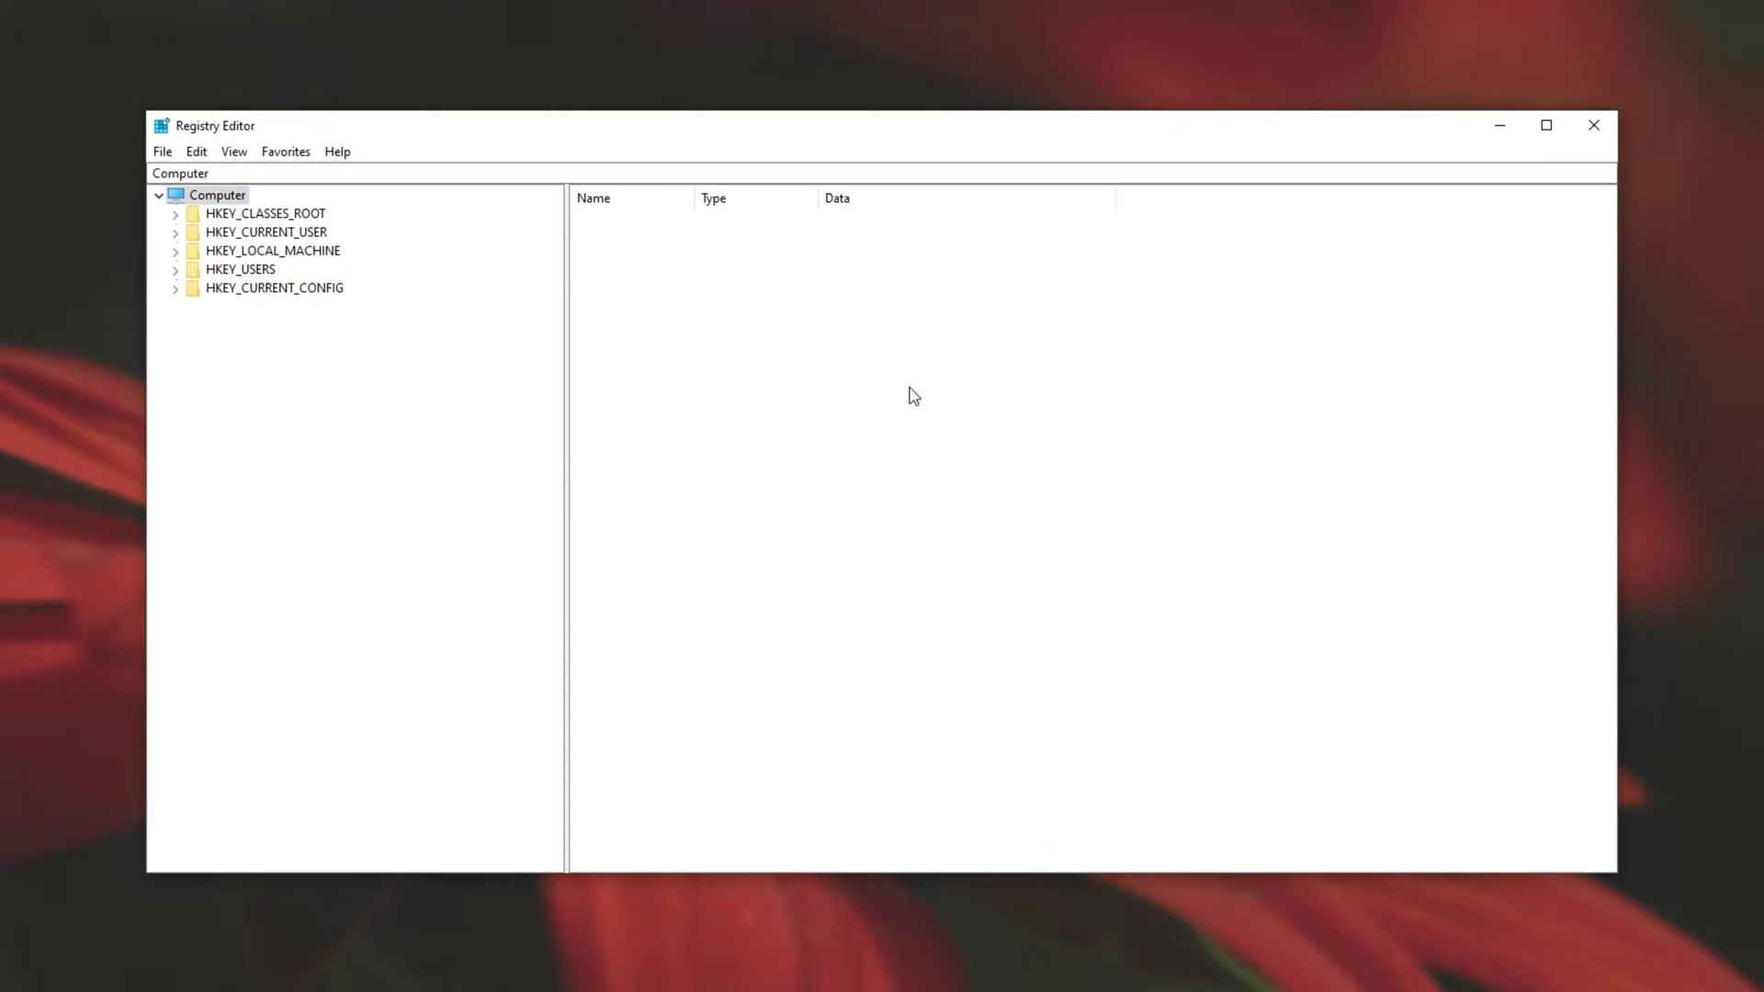
Expand HKEY_CLASSES_ROOT and jump to its Directory key by typing 'directo'
{"action": "left_click", "coordinate": [236, 217]}
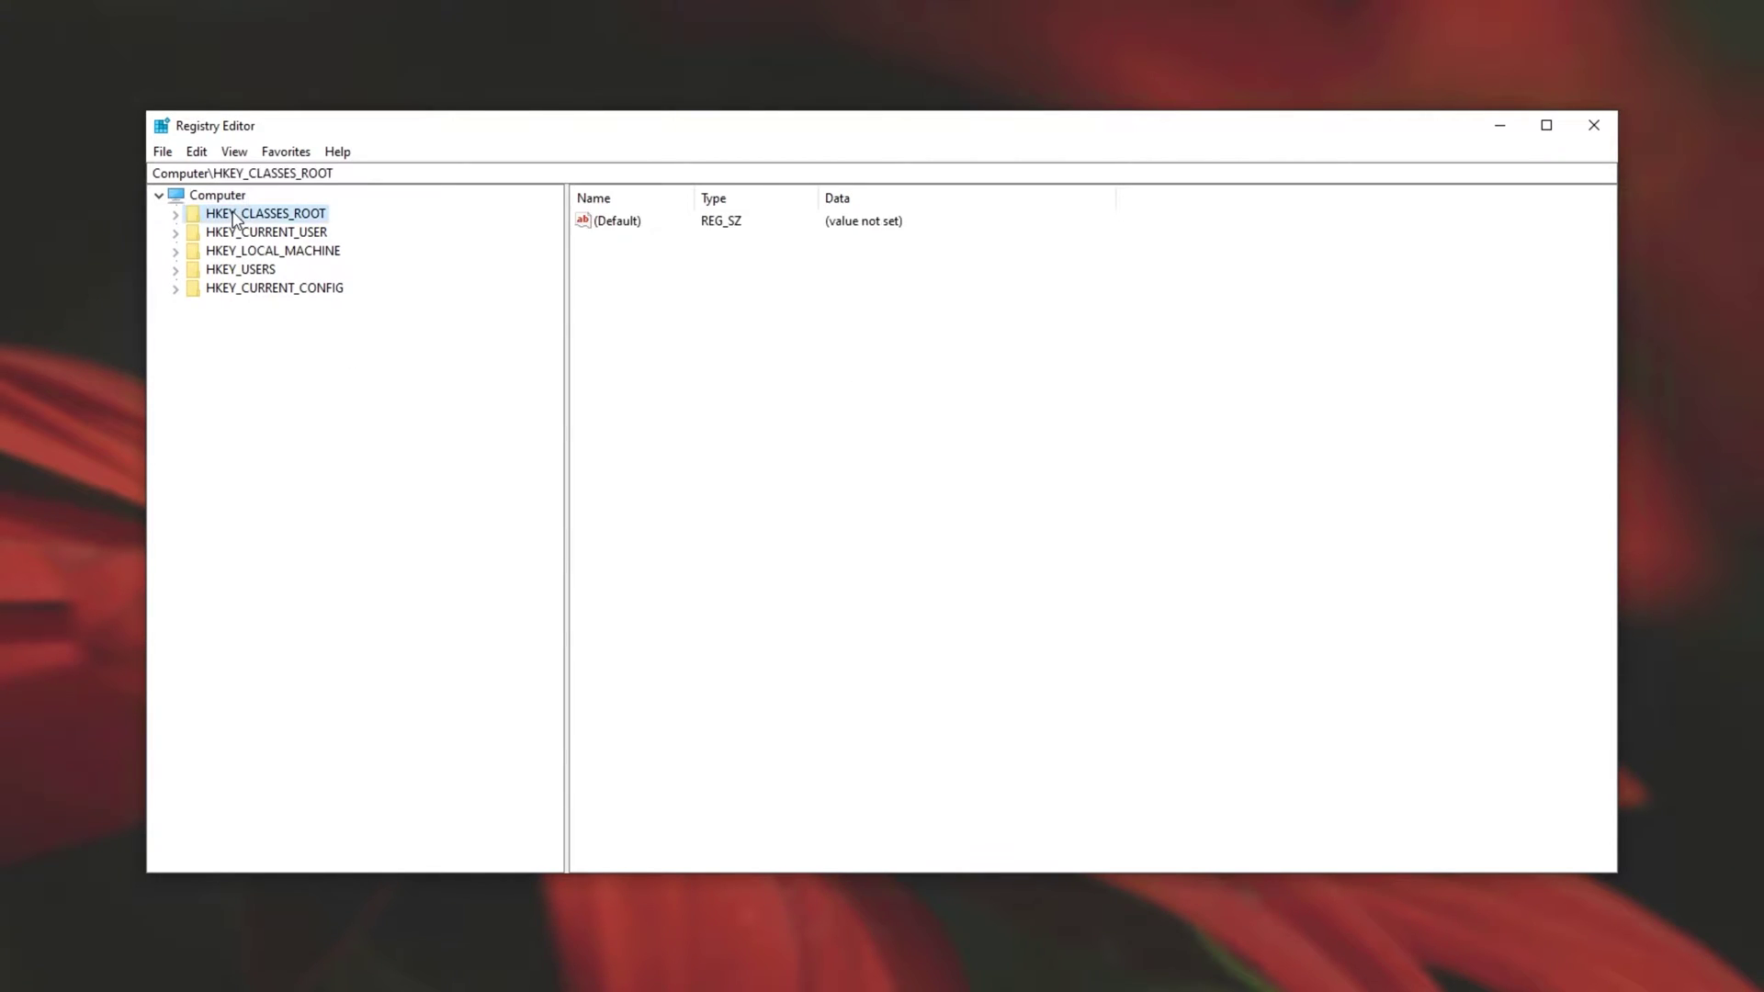
{"action": "left_click", "coordinate": [177, 215]}
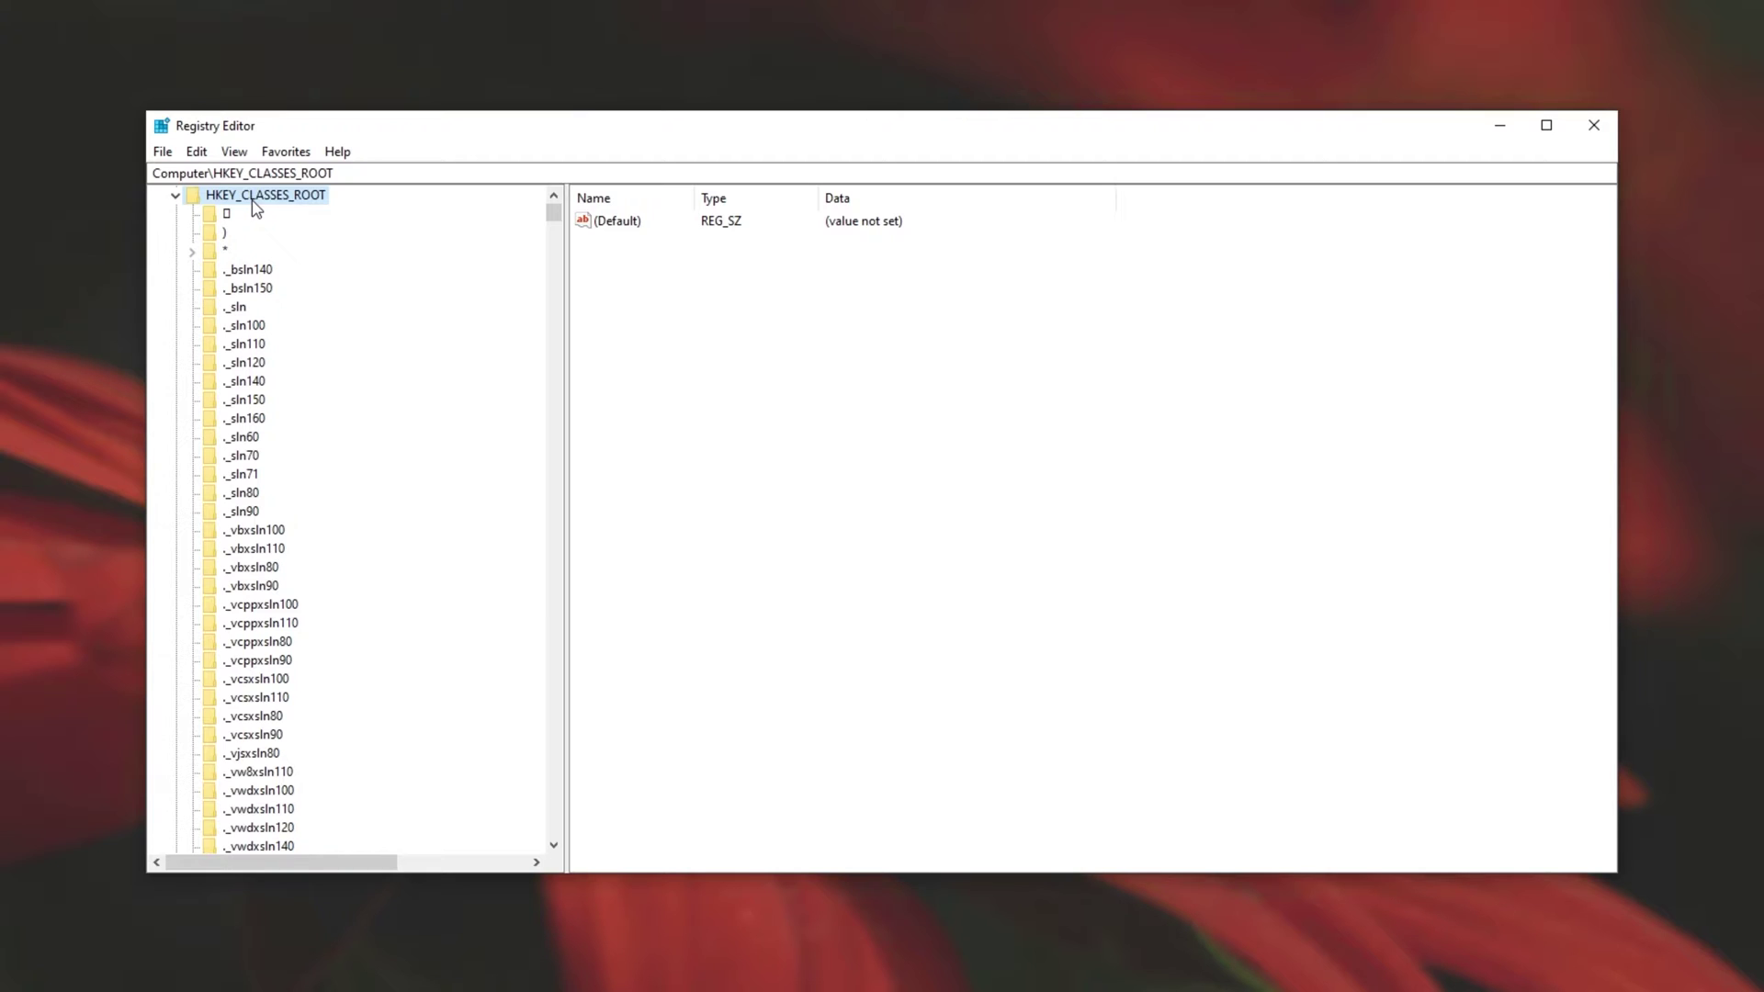
{"action": "type", "text": "dir"}
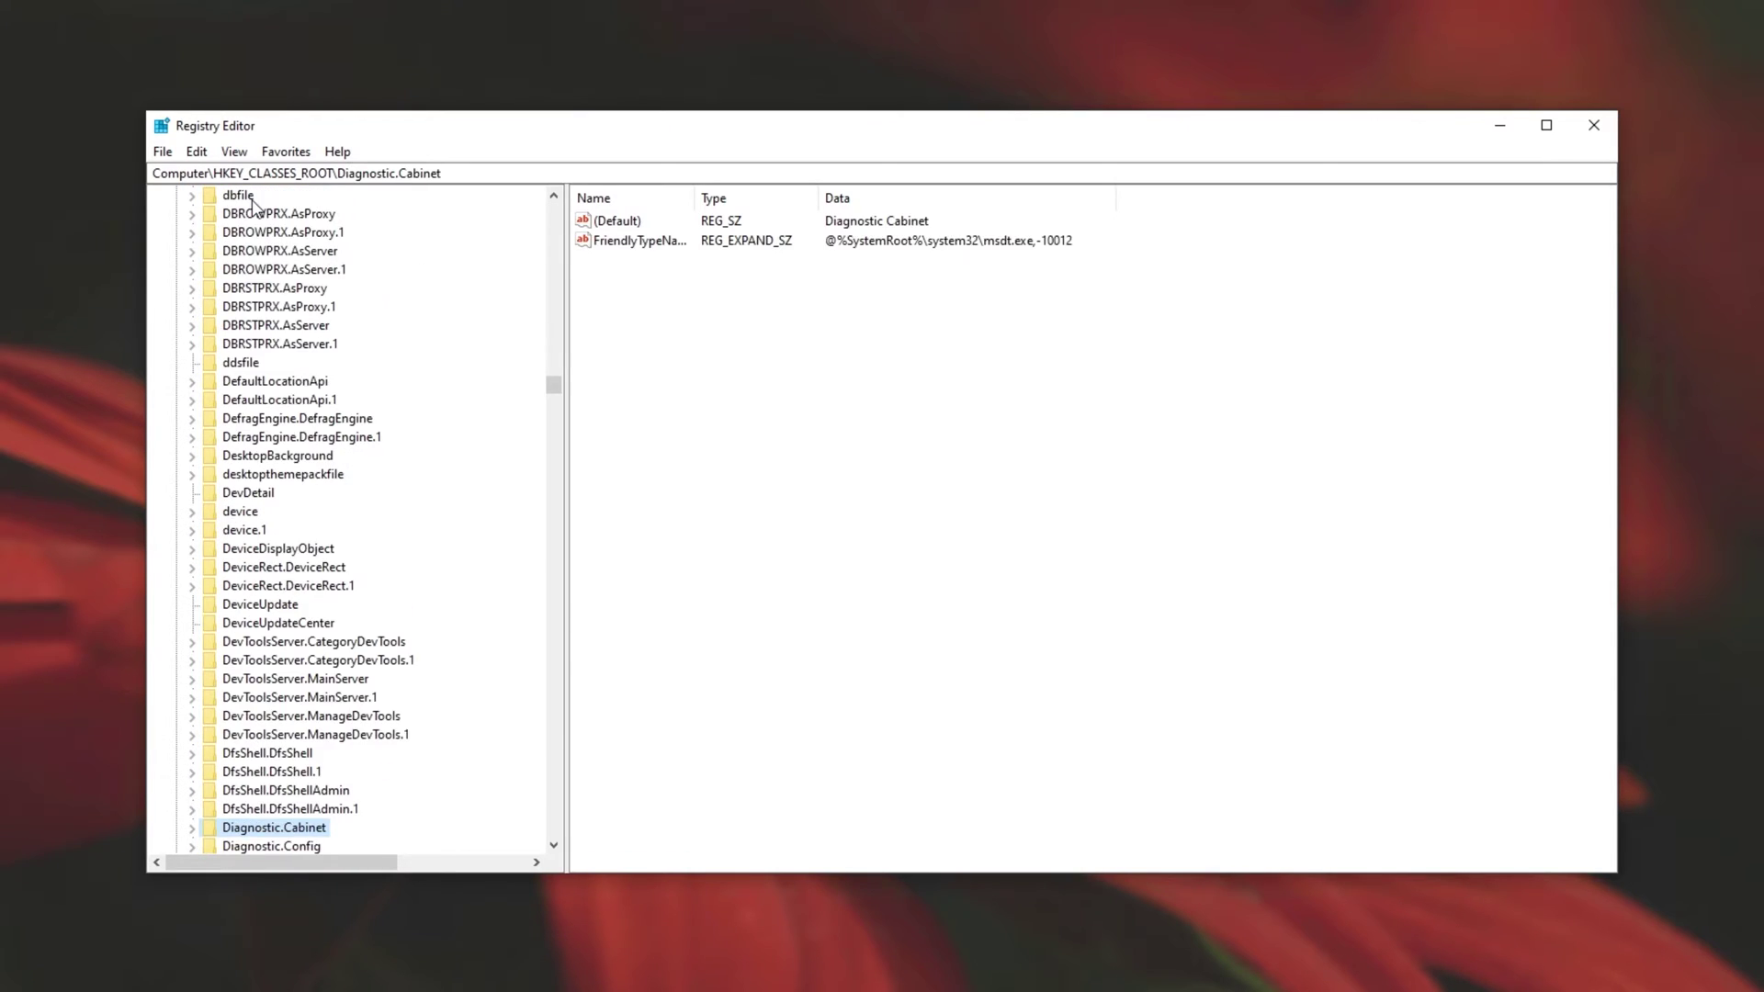
{"action": "type", "text": "ecto"}
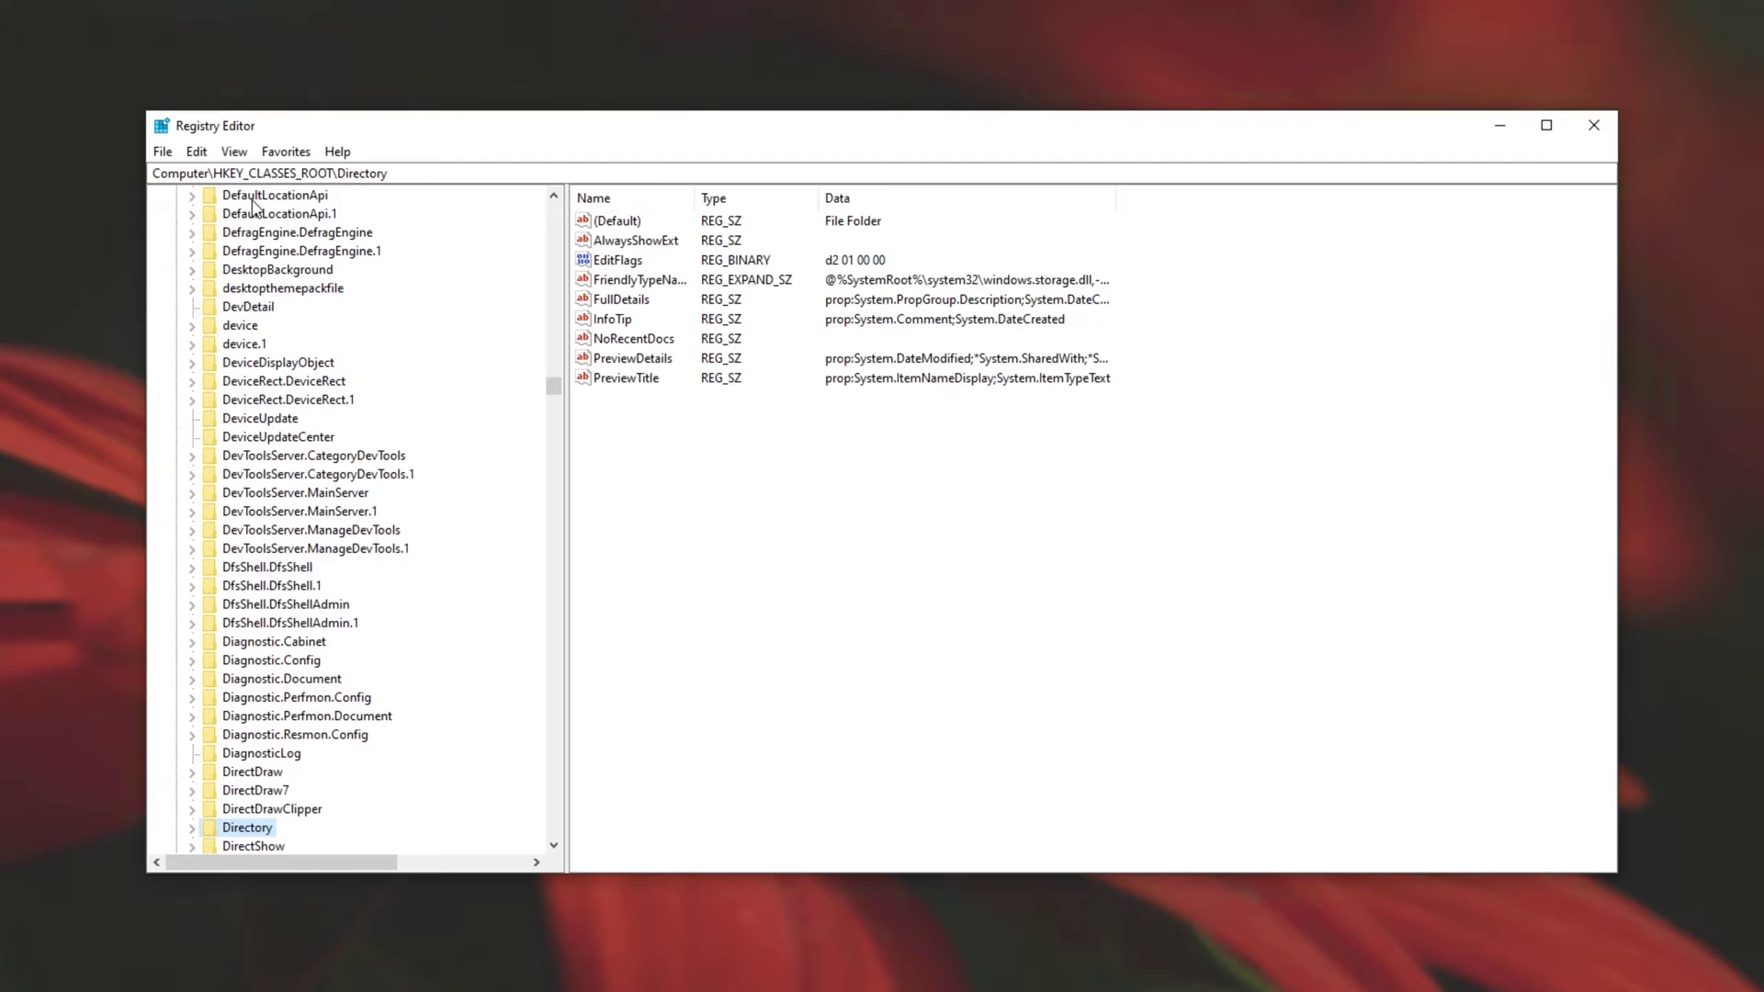
{"action": "scroll", "coordinate": [275, 625], "scroll_direction": "down", "scroll_amount": 2}
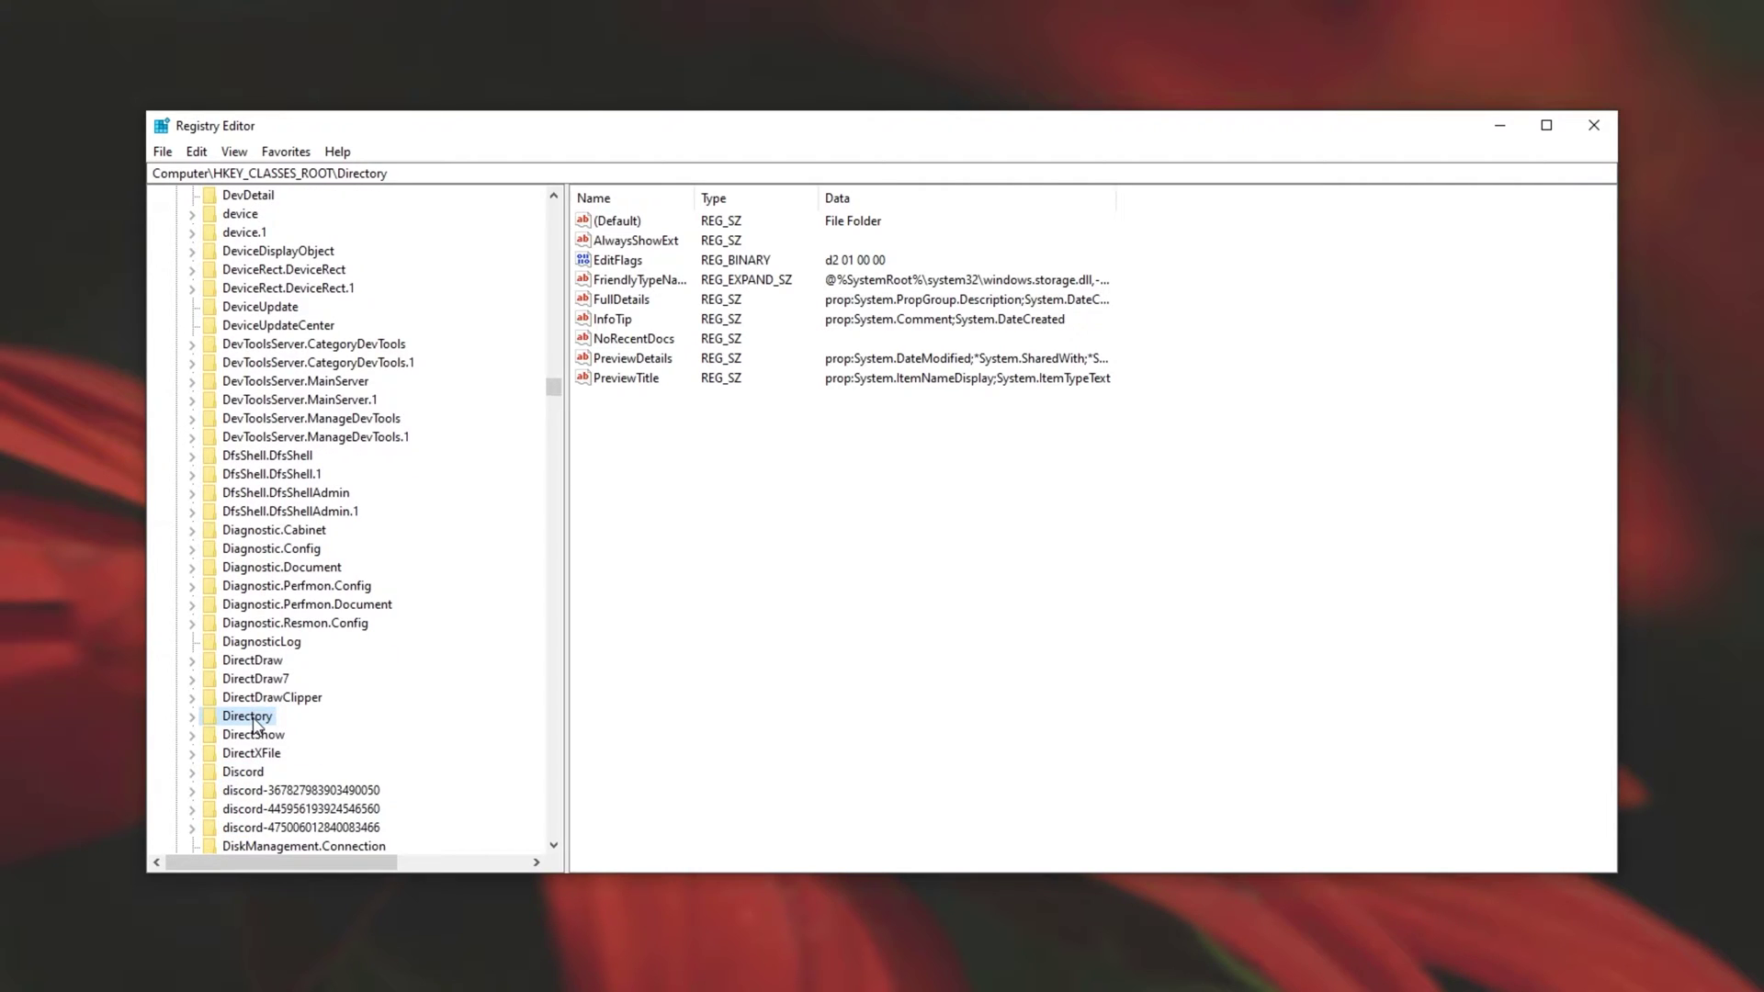
{"action": "scroll", "coordinate": [256, 725], "scroll_direction": "down", "scroll_amount": 1}
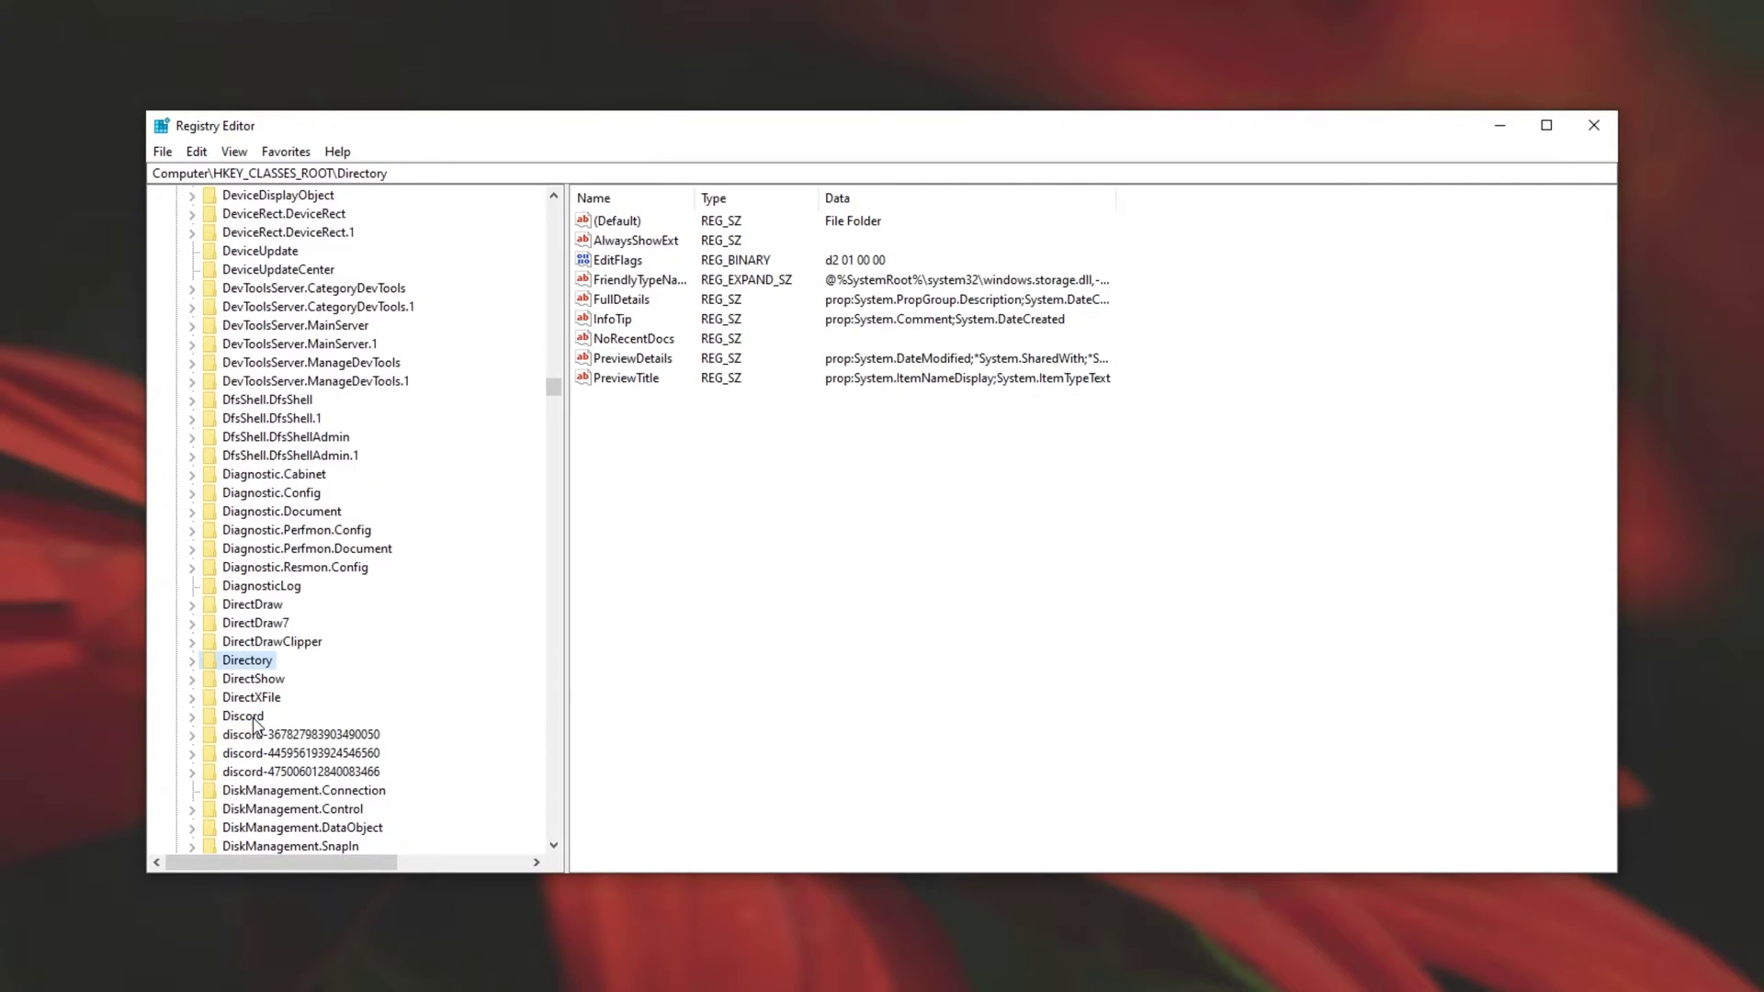
{"action": "scroll", "coordinate": [298, 661], "scroll_direction": "down", "scroll_amount": 3}
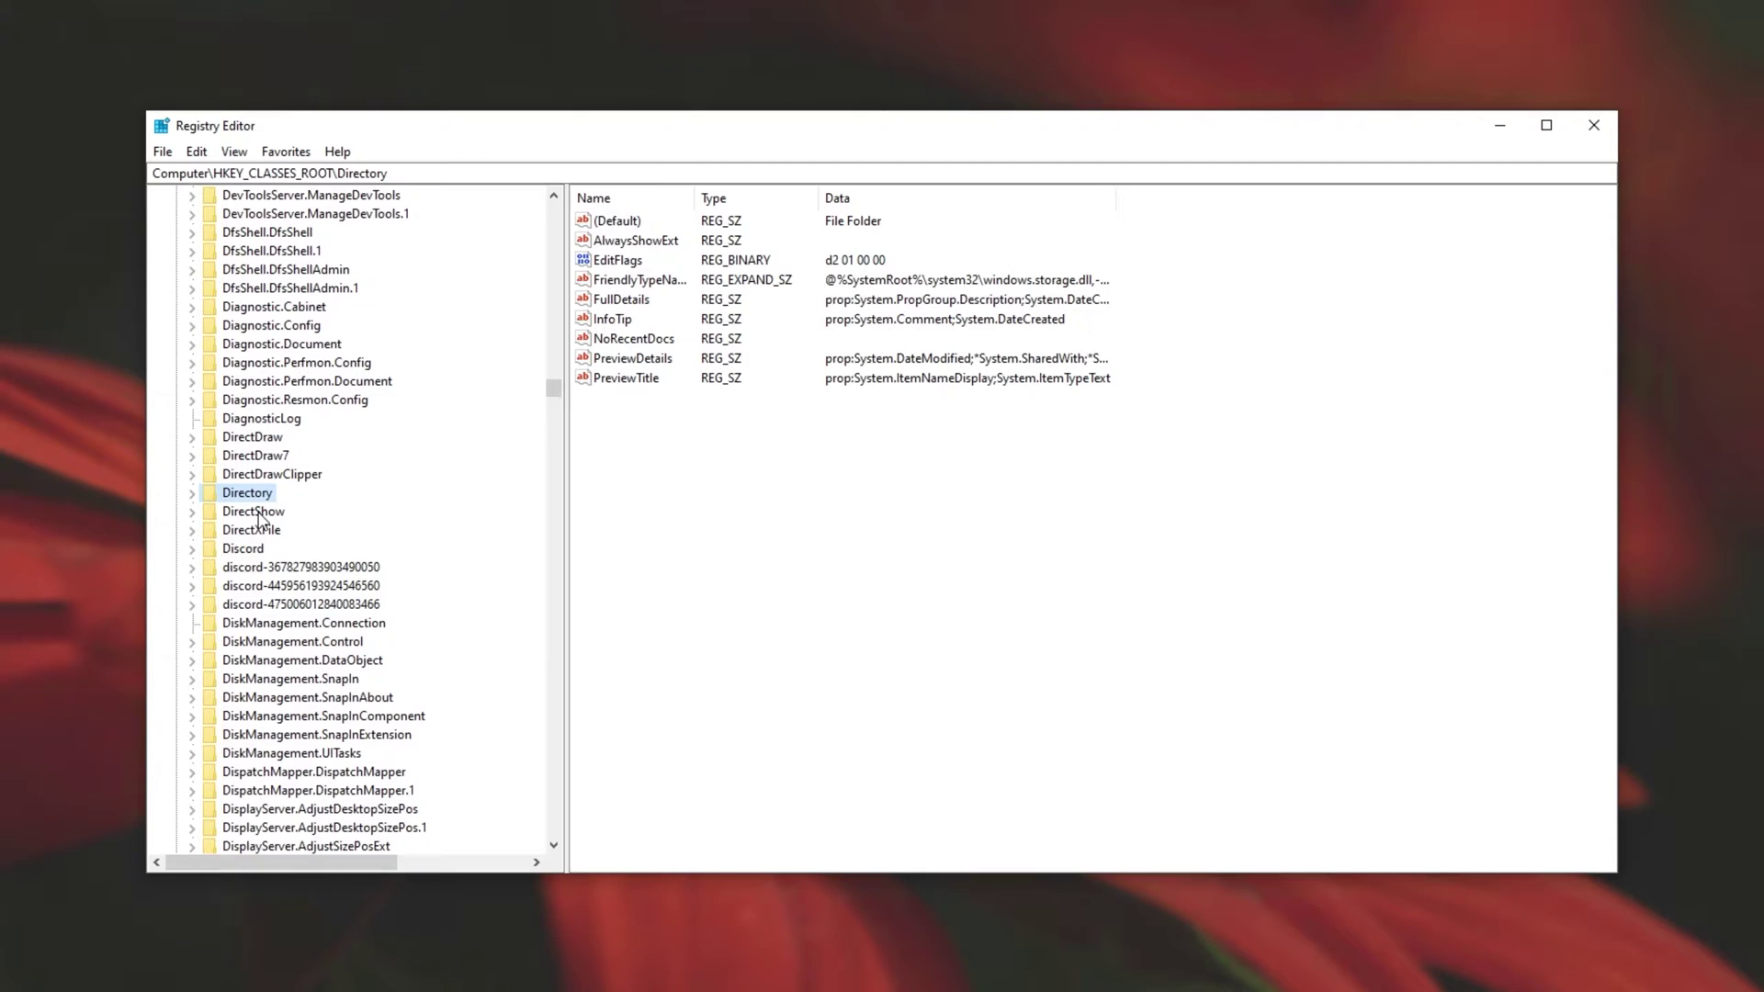
Expand Directory\Background\shellex\ContextMenuHandlers and inspect its New handler
{"action": "key", "text": "Right"}
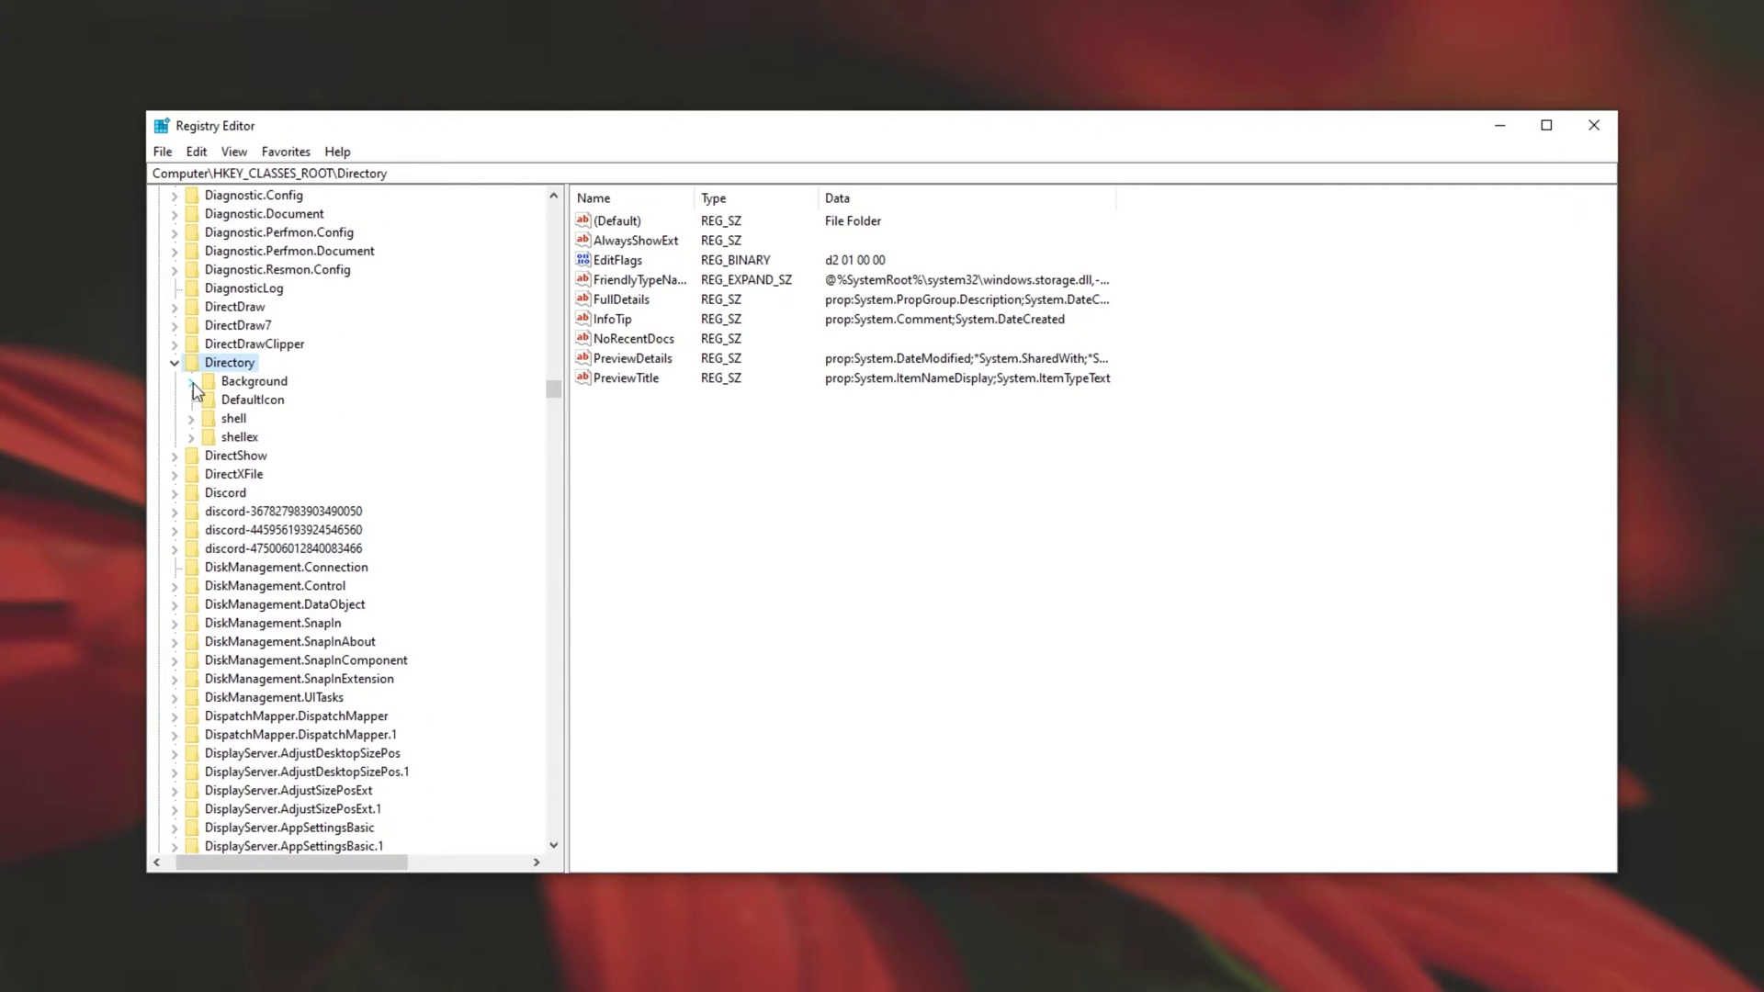
{"action": "left_click", "coordinate": [192, 382]}
{"action": "left_click", "coordinate": [208, 419]}
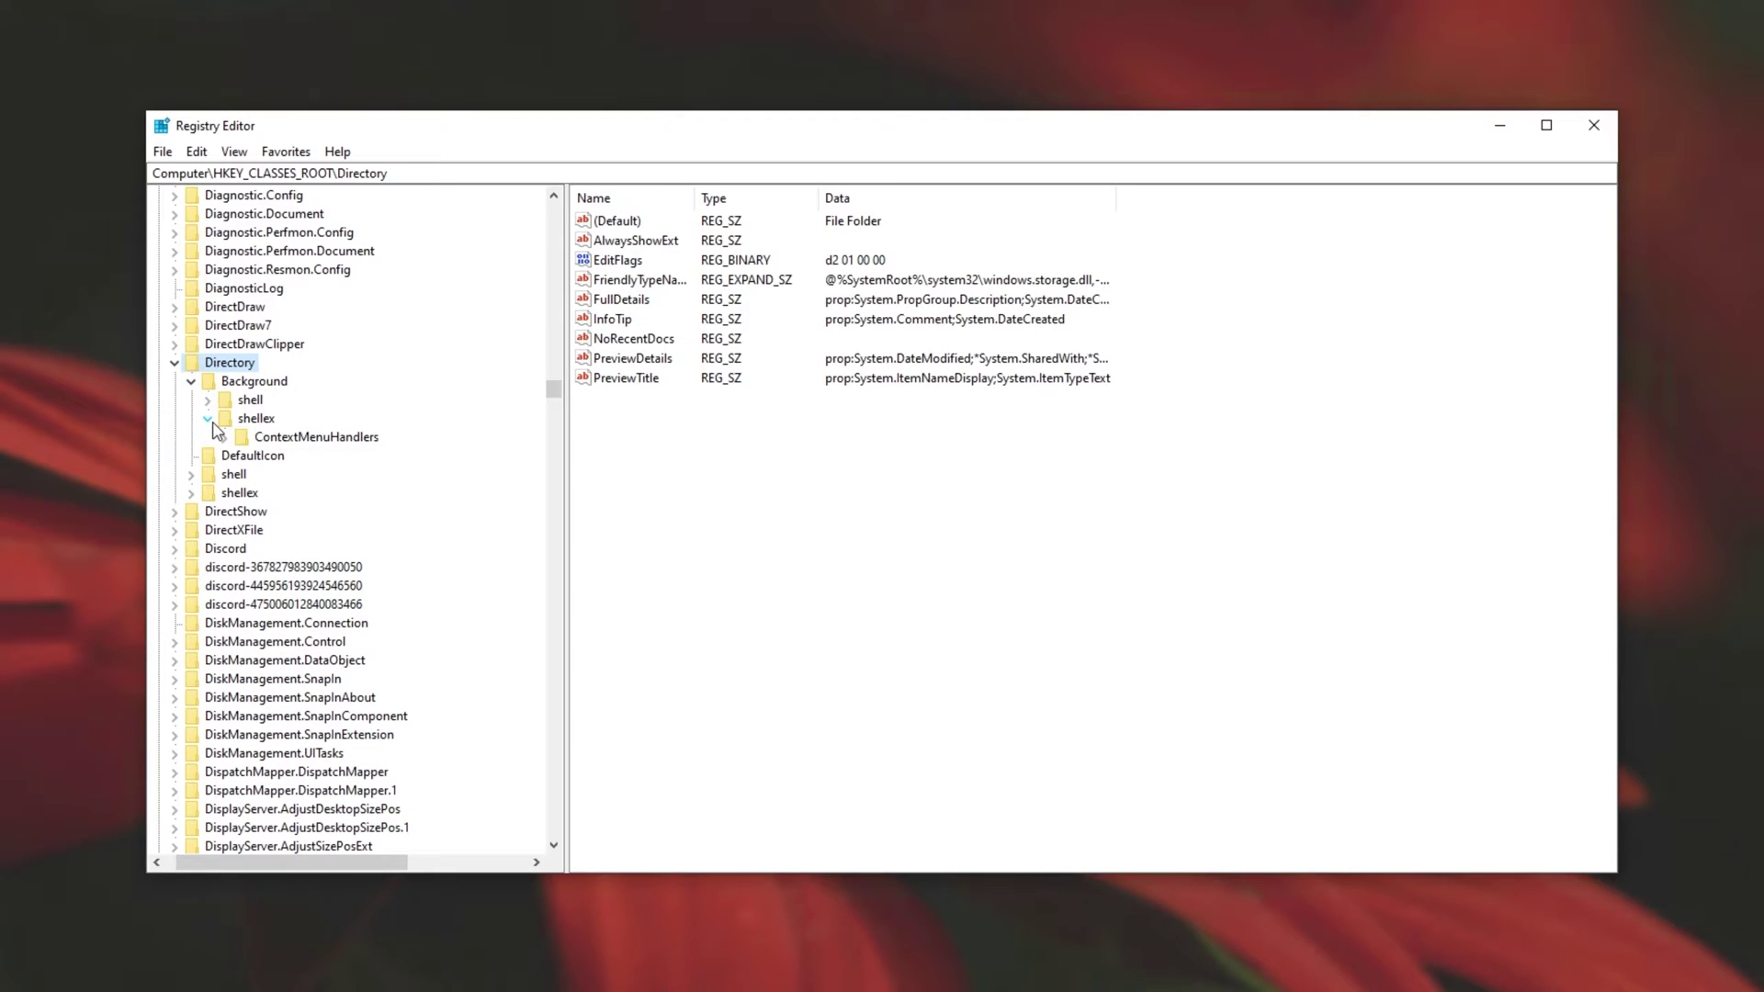
{"action": "left_click", "coordinate": [255, 439]}
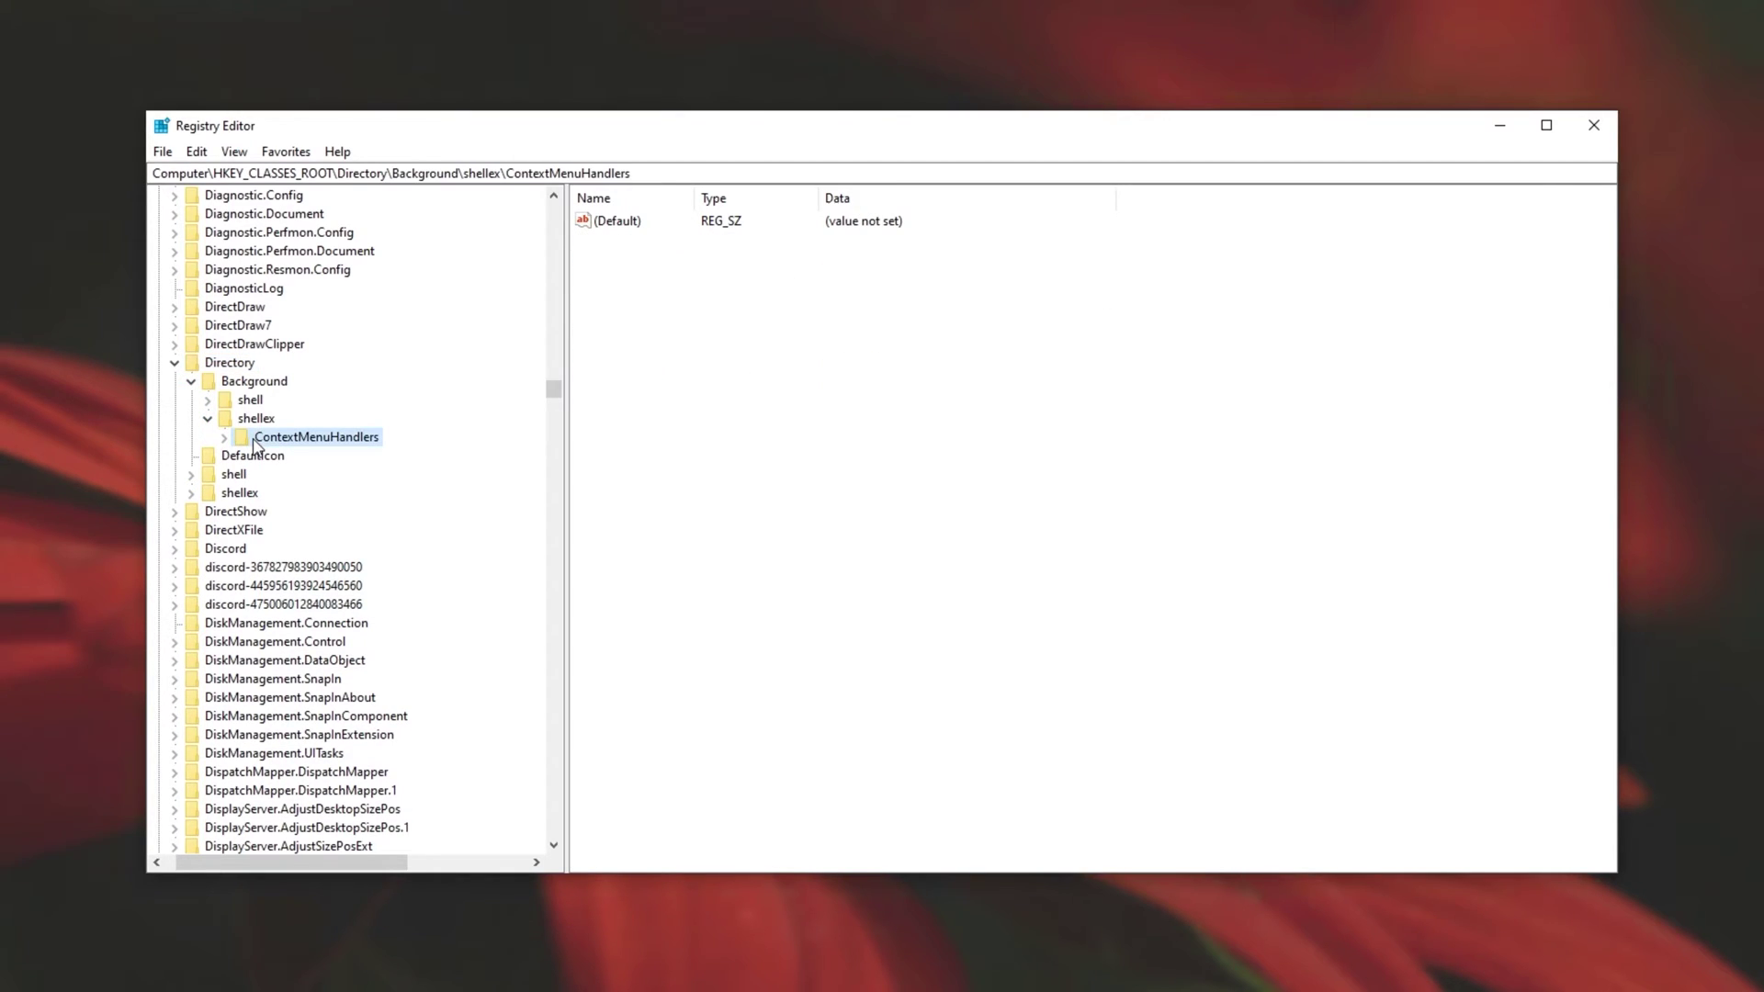
{"action": "left_click", "coordinate": [226, 438]}
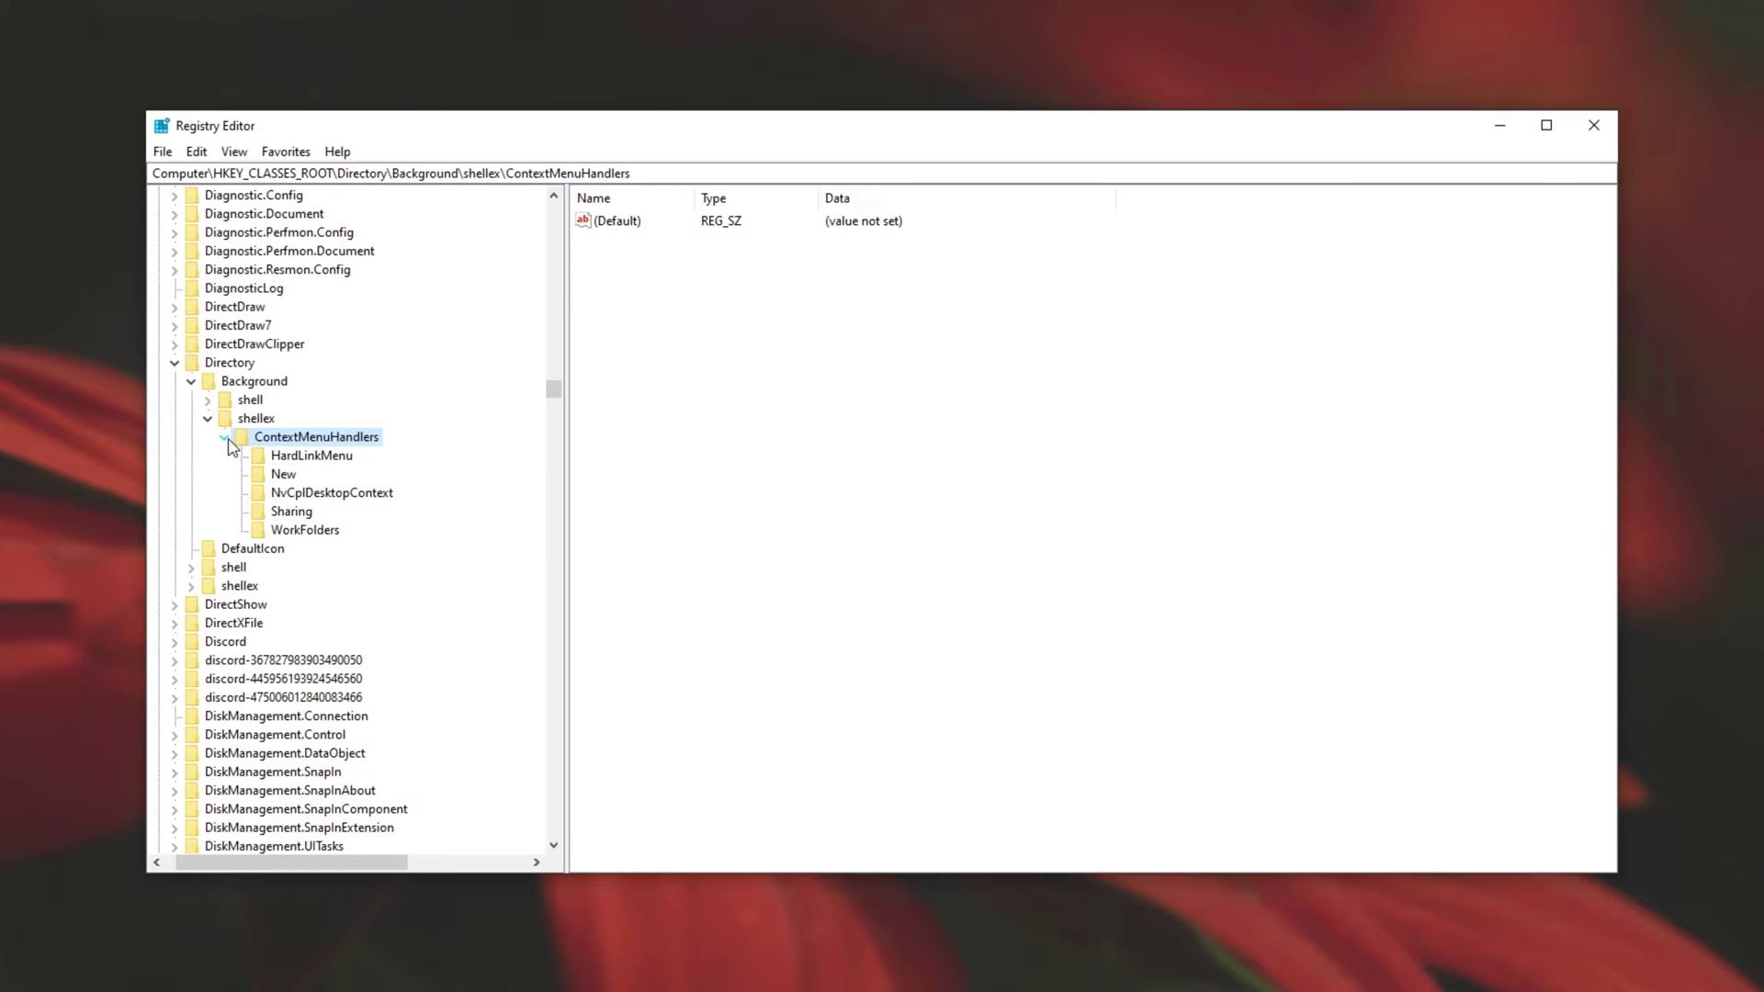
{"action": "left_click", "coordinate": [284, 479]}
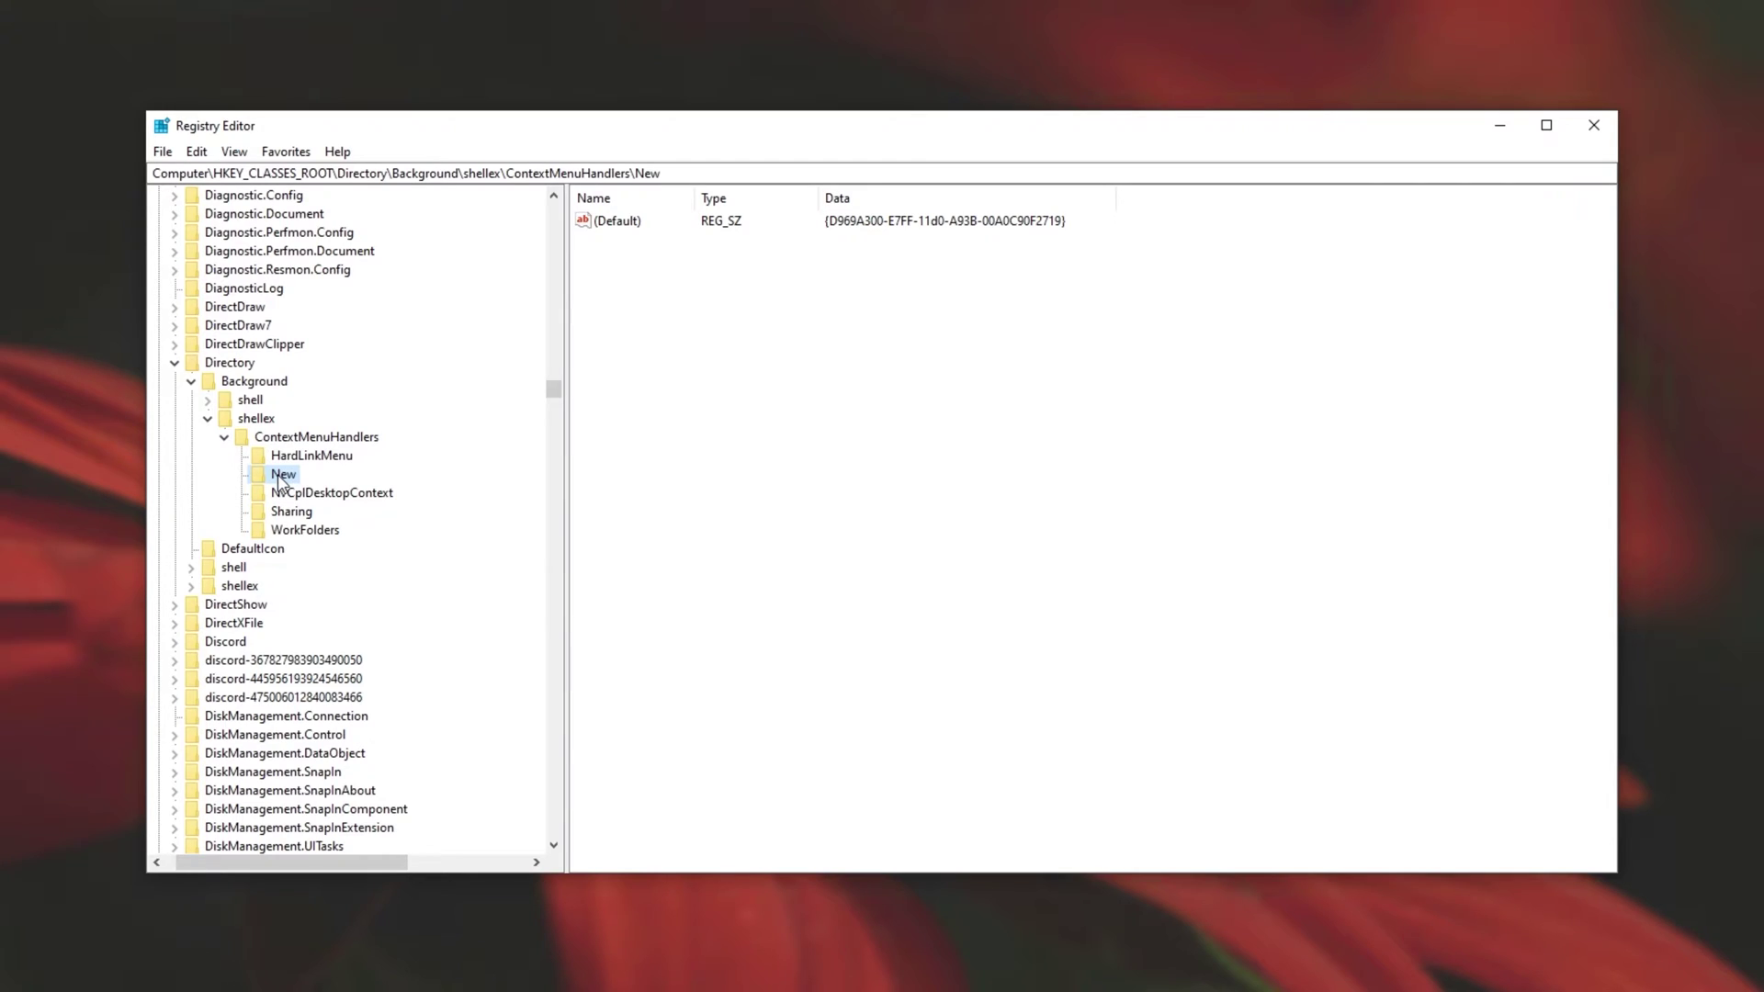
{"action": "left_click", "coordinate": [301, 439]}
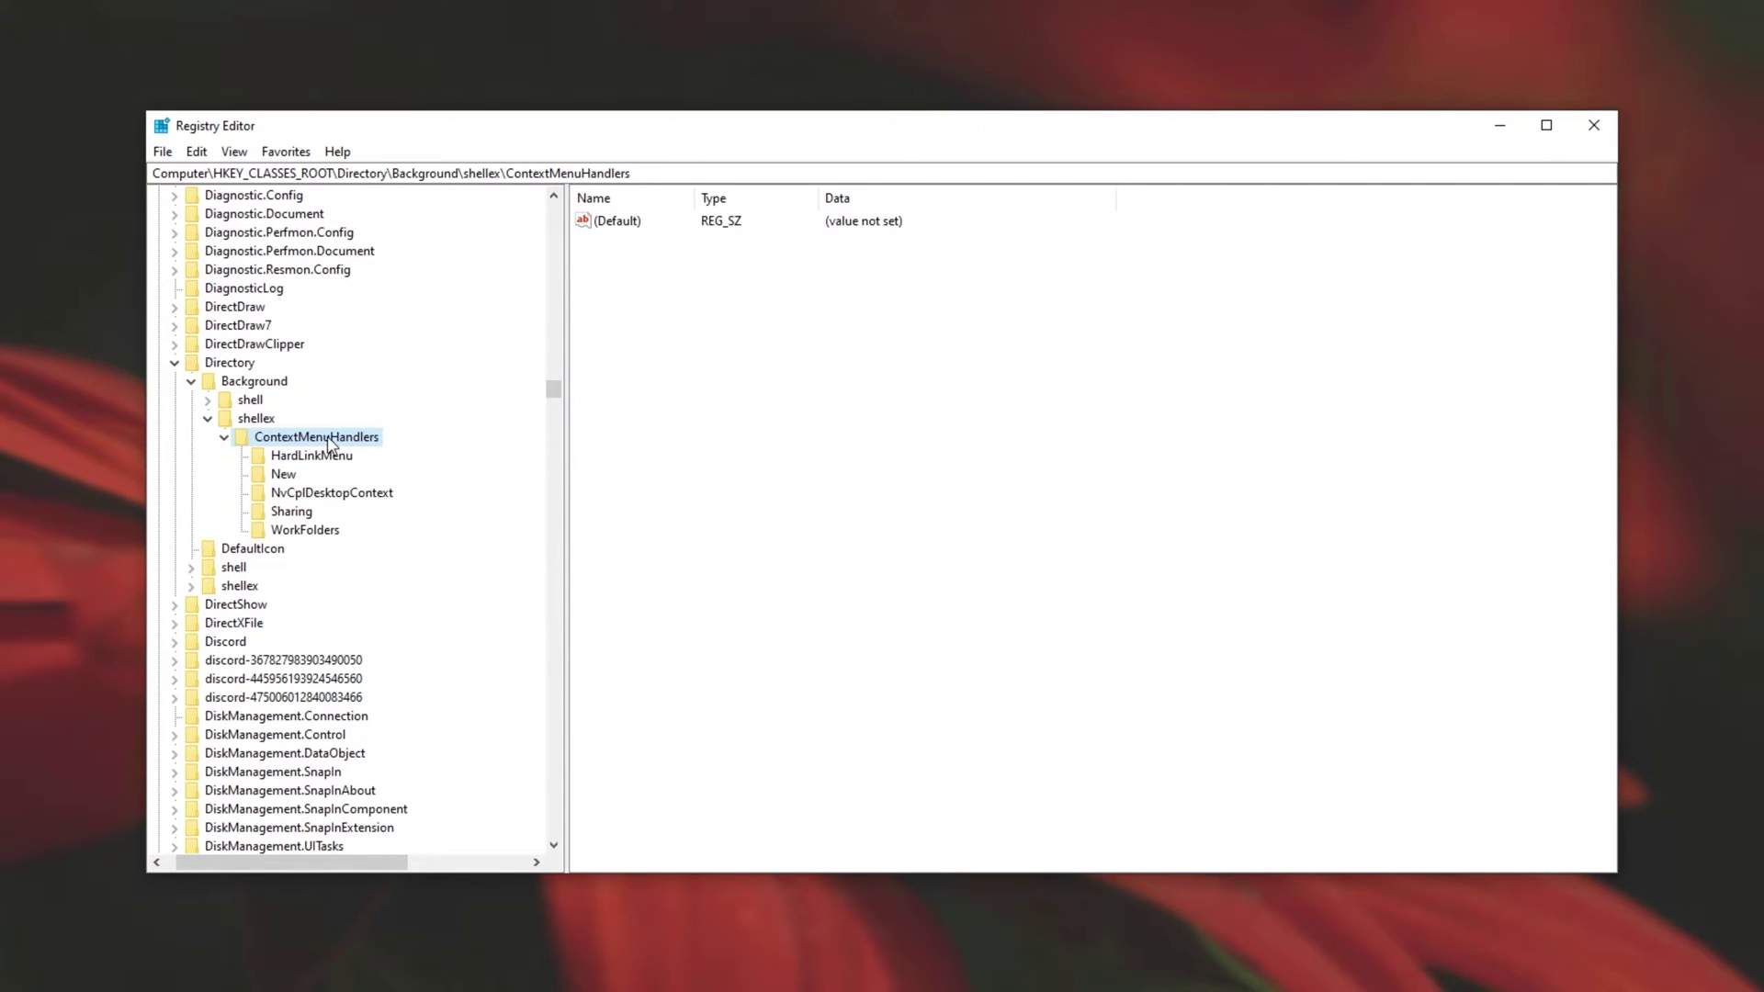
Add a new subkey under ContextMenuHandlers, then cancel renaming it to 'New'
{"action": "right_click", "coordinate": [329, 444]}
{"action": "mouse_move", "coordinate": [496, 473]}
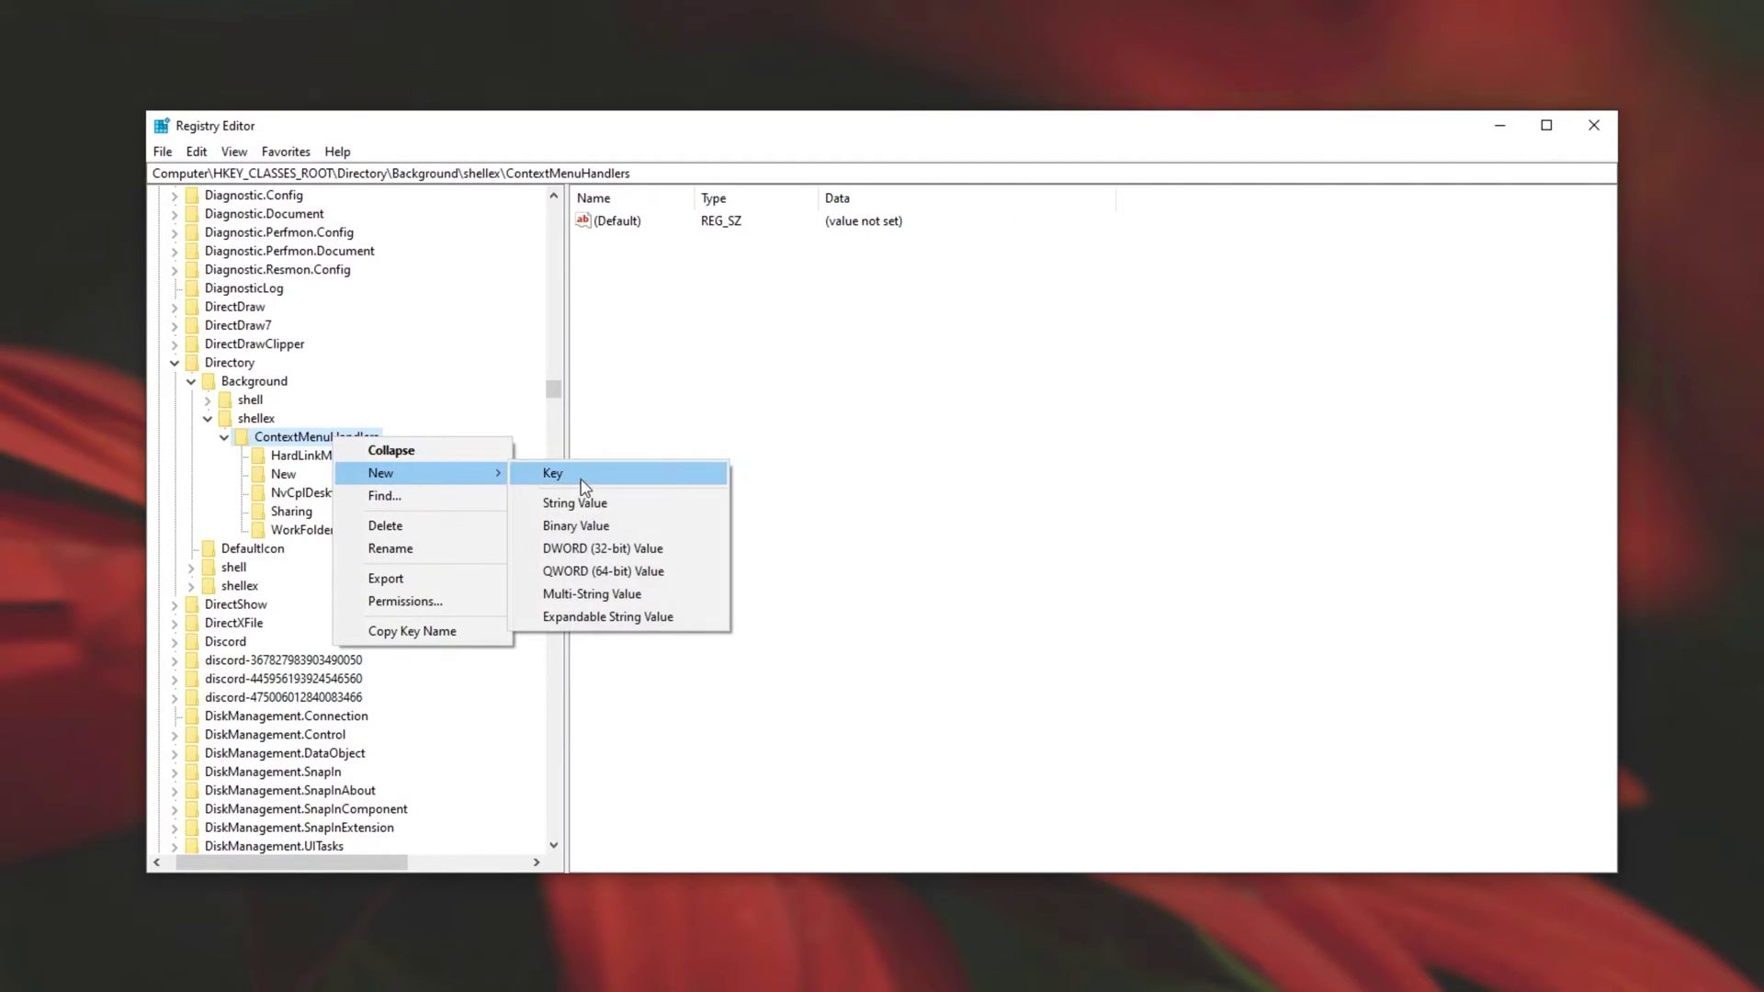
{"action": "left_click", "coordinate": [581, 479]}
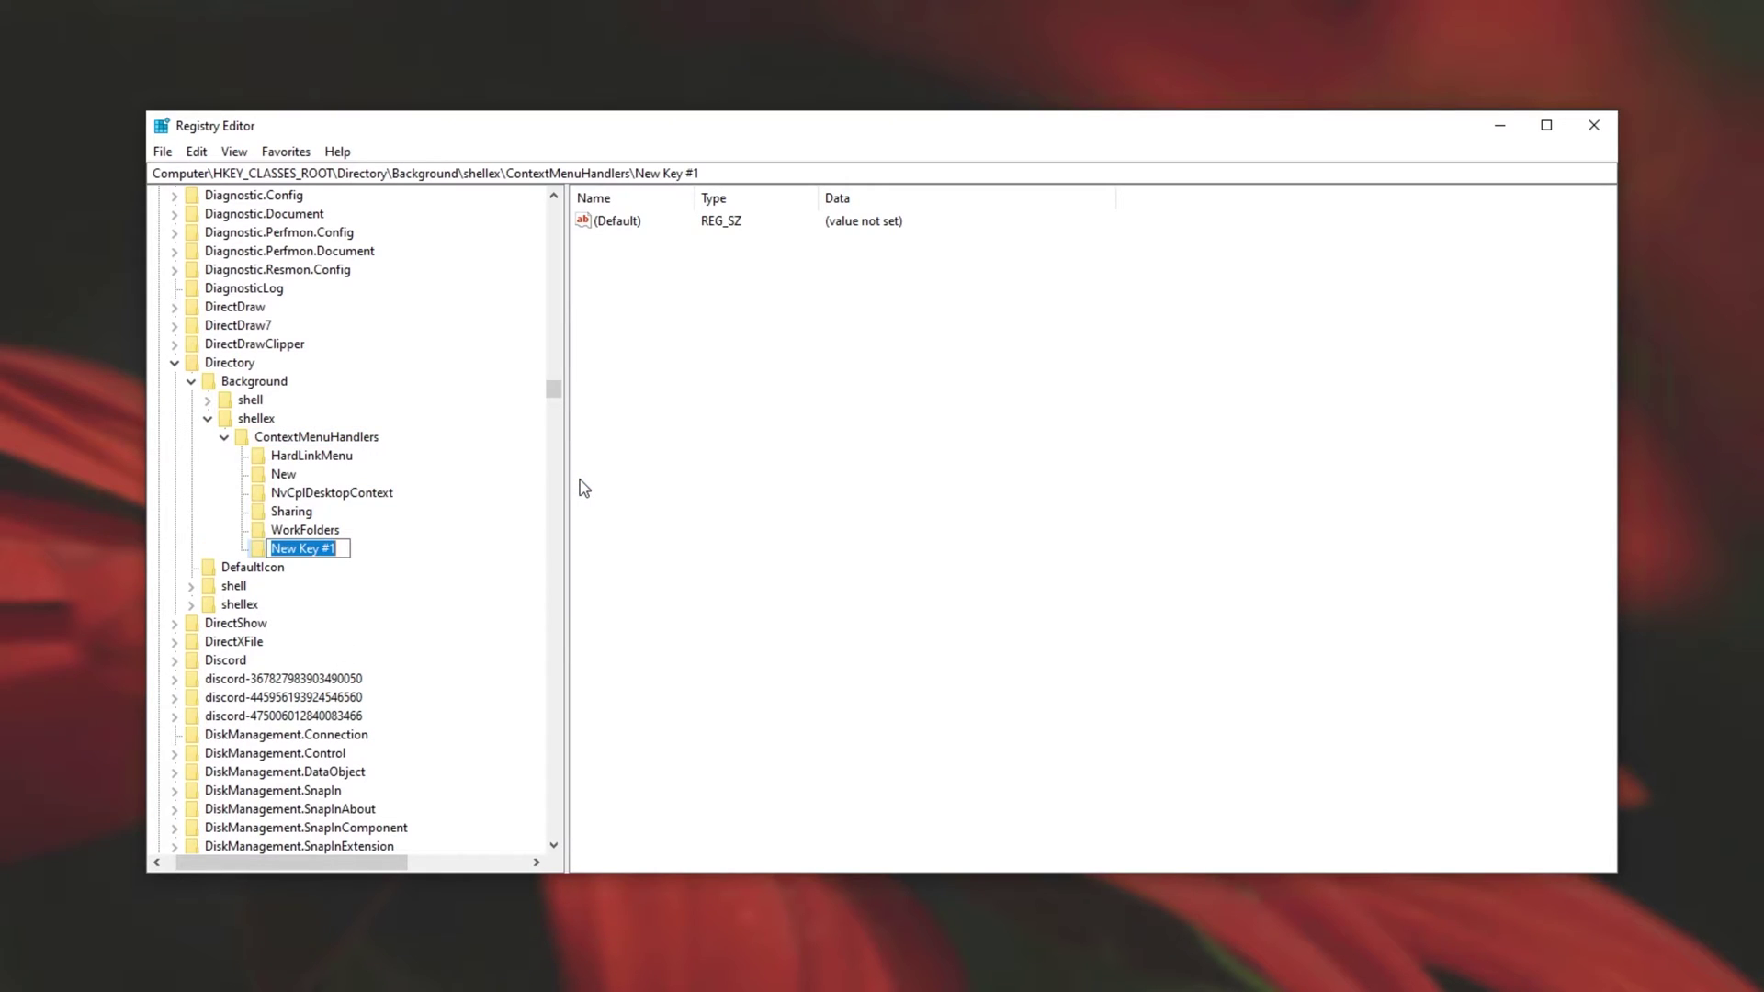
{"action": "type", "text": "New"}
{"action": "key", "text": "Escape"}
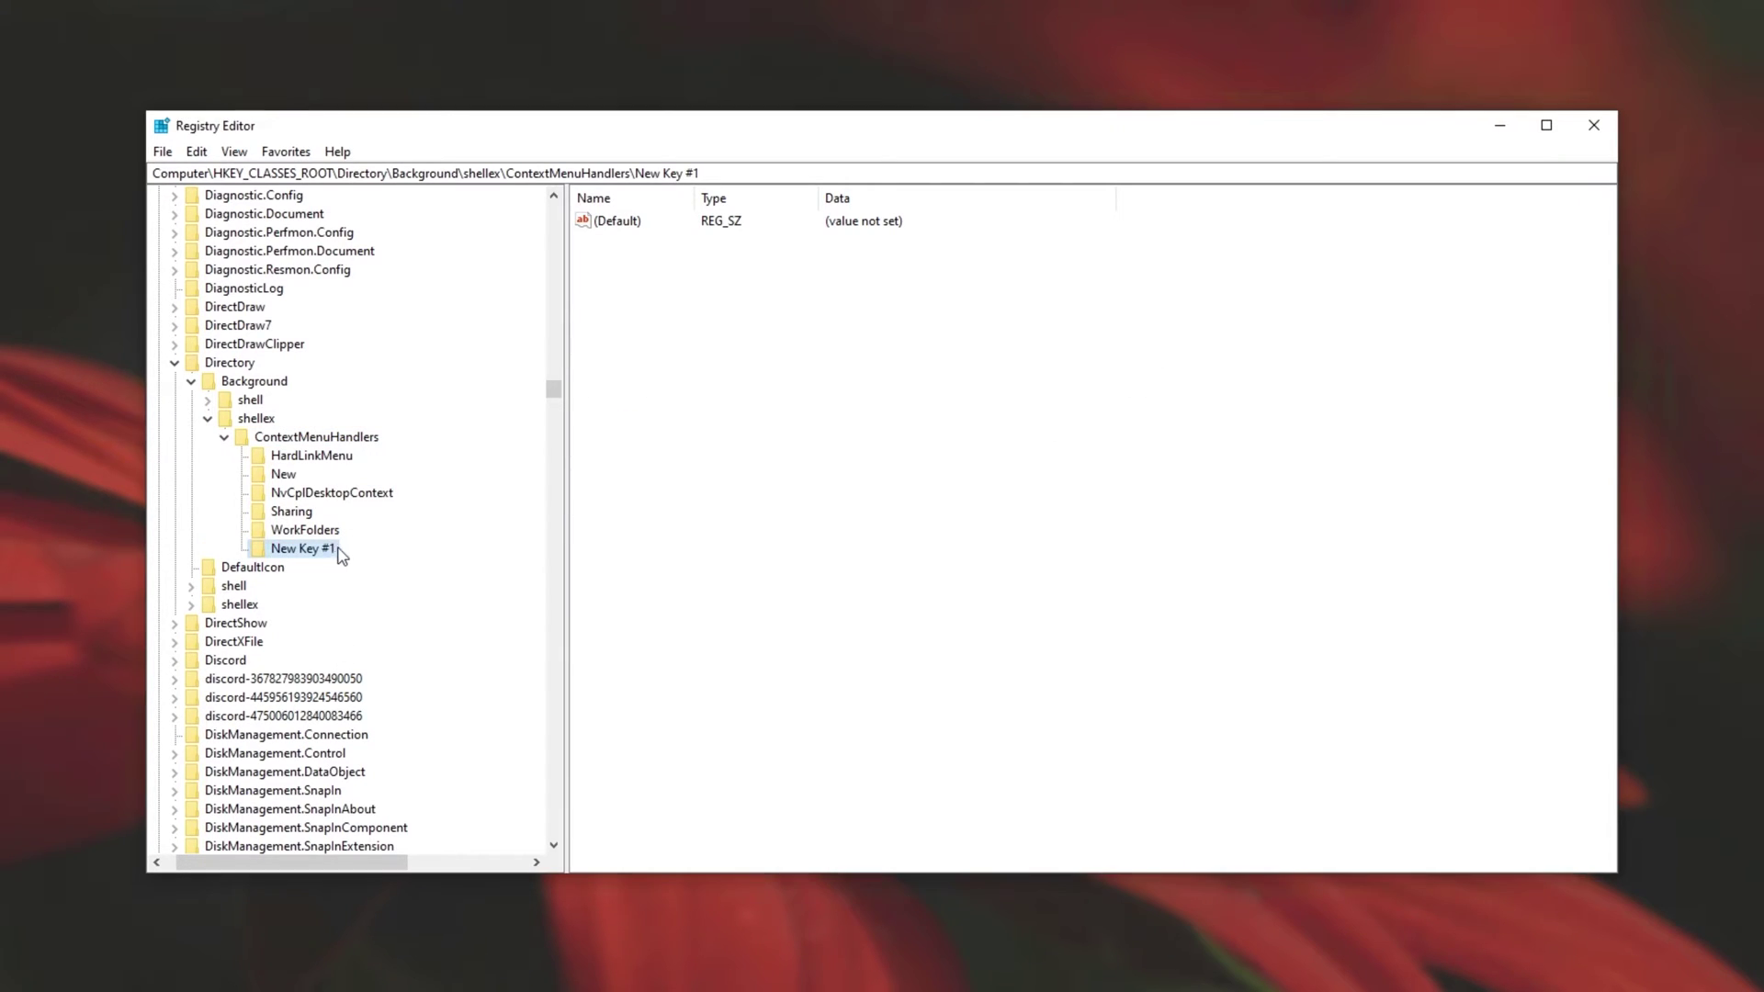
Delete New Key #1 and select the existing New handler
{"action": "right_click", "coordinate": [347, 554]}
{"action": "left_click", "coordinate": [435, 636]}
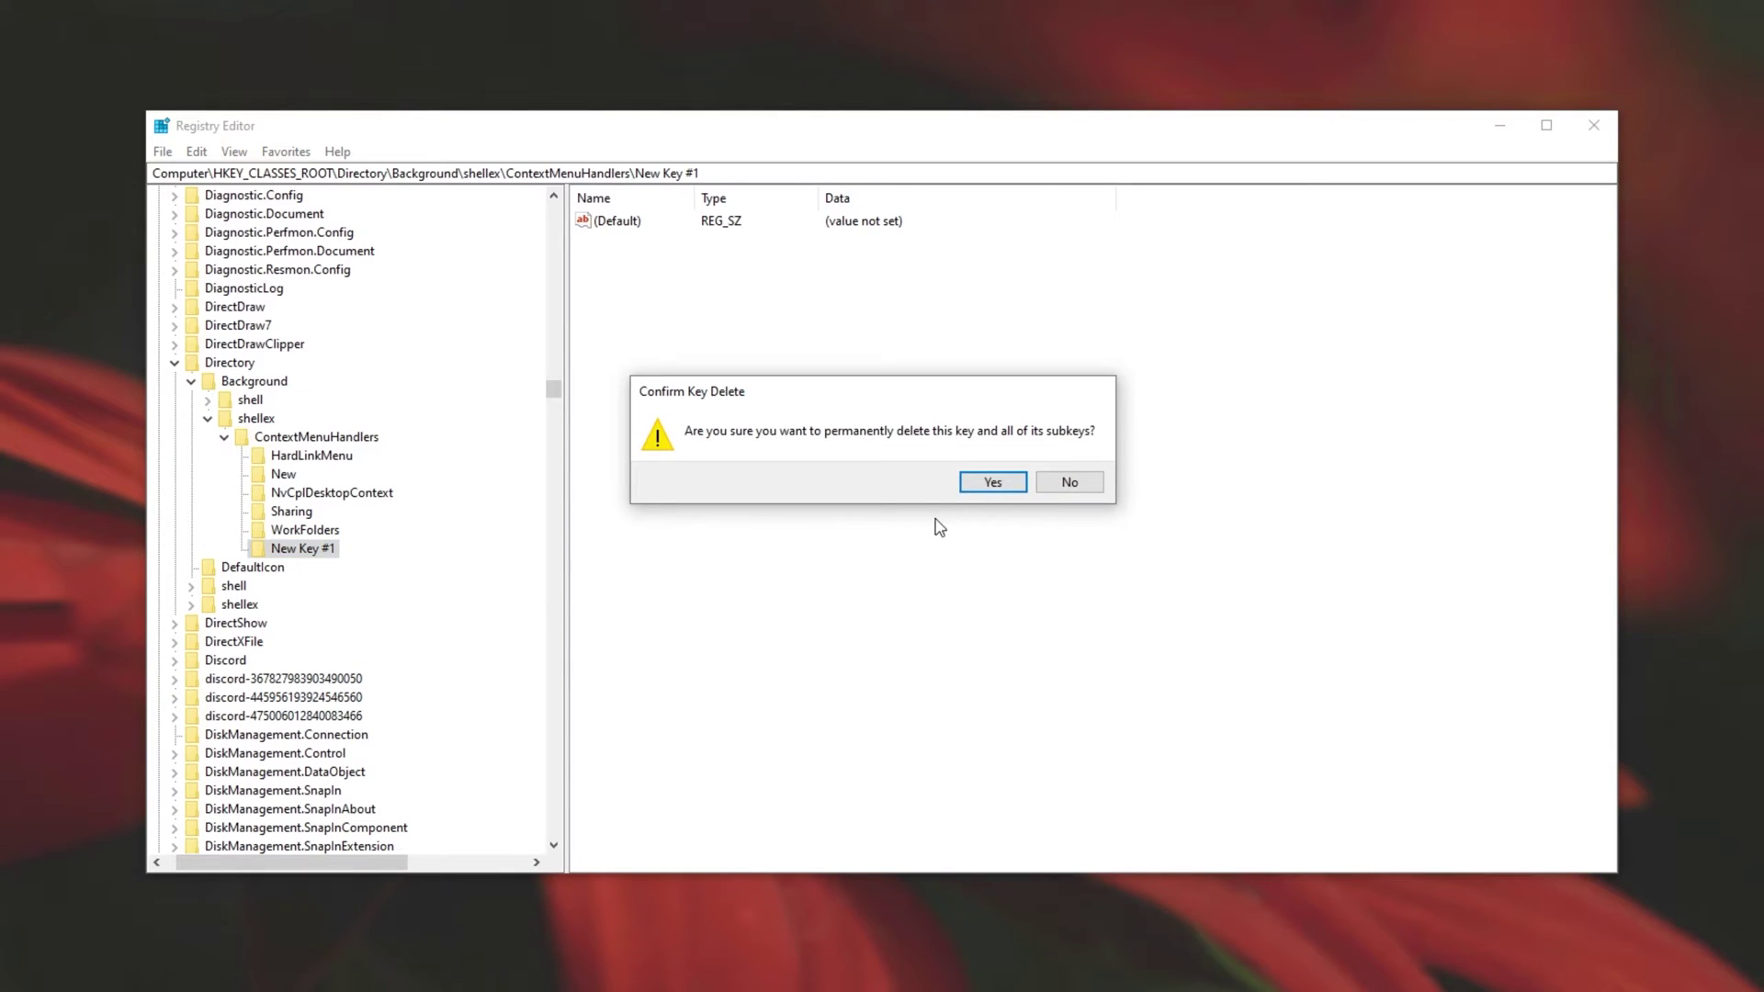
{"action": "left_click", "coordinate": [968, 484]}
{"action": "left_click", "coordinate": [286, 475]}
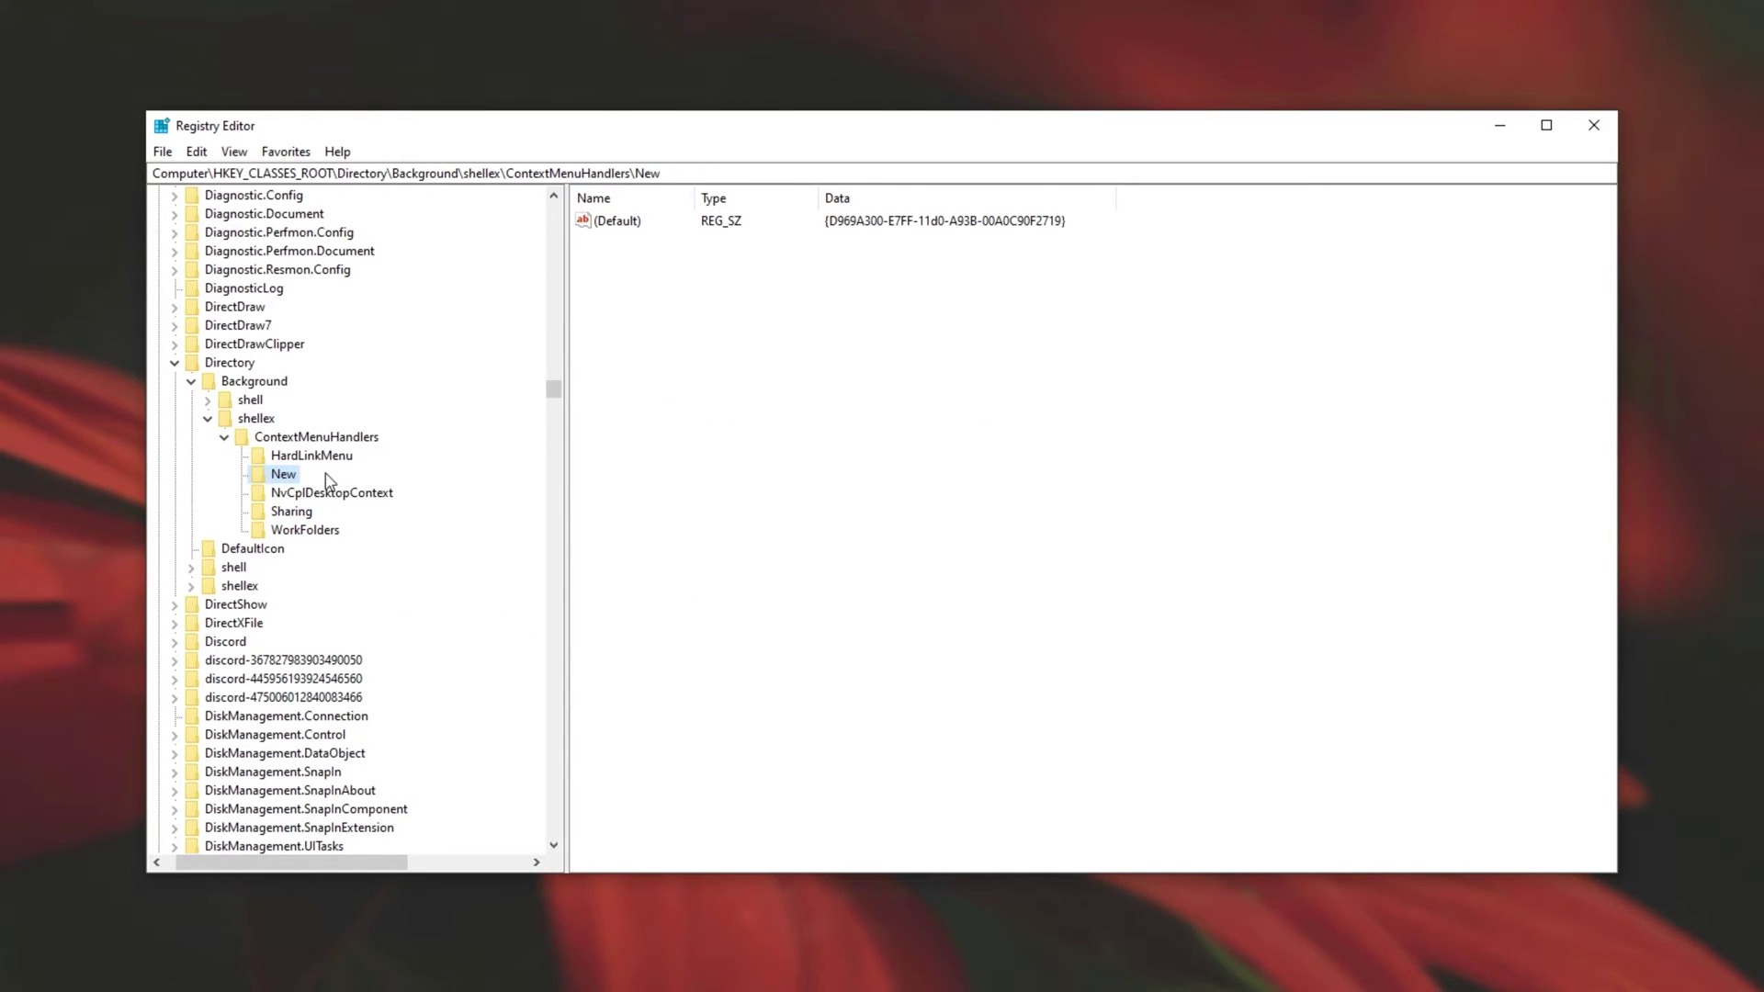
Replace the New handler's (Default) data with {D969A300-E7FF-11d0-A93B-00A0C90F2719}
{"action": "left_click_drag", "start_coordinate": [711, 281], "coordinate": [900, 496]}
{"action": "left_click", "coordinate": [619, 227]}
{"action": "double_click", "coordinate": [621, 230]}
{"action": "key", "text": "ctrl+c"}
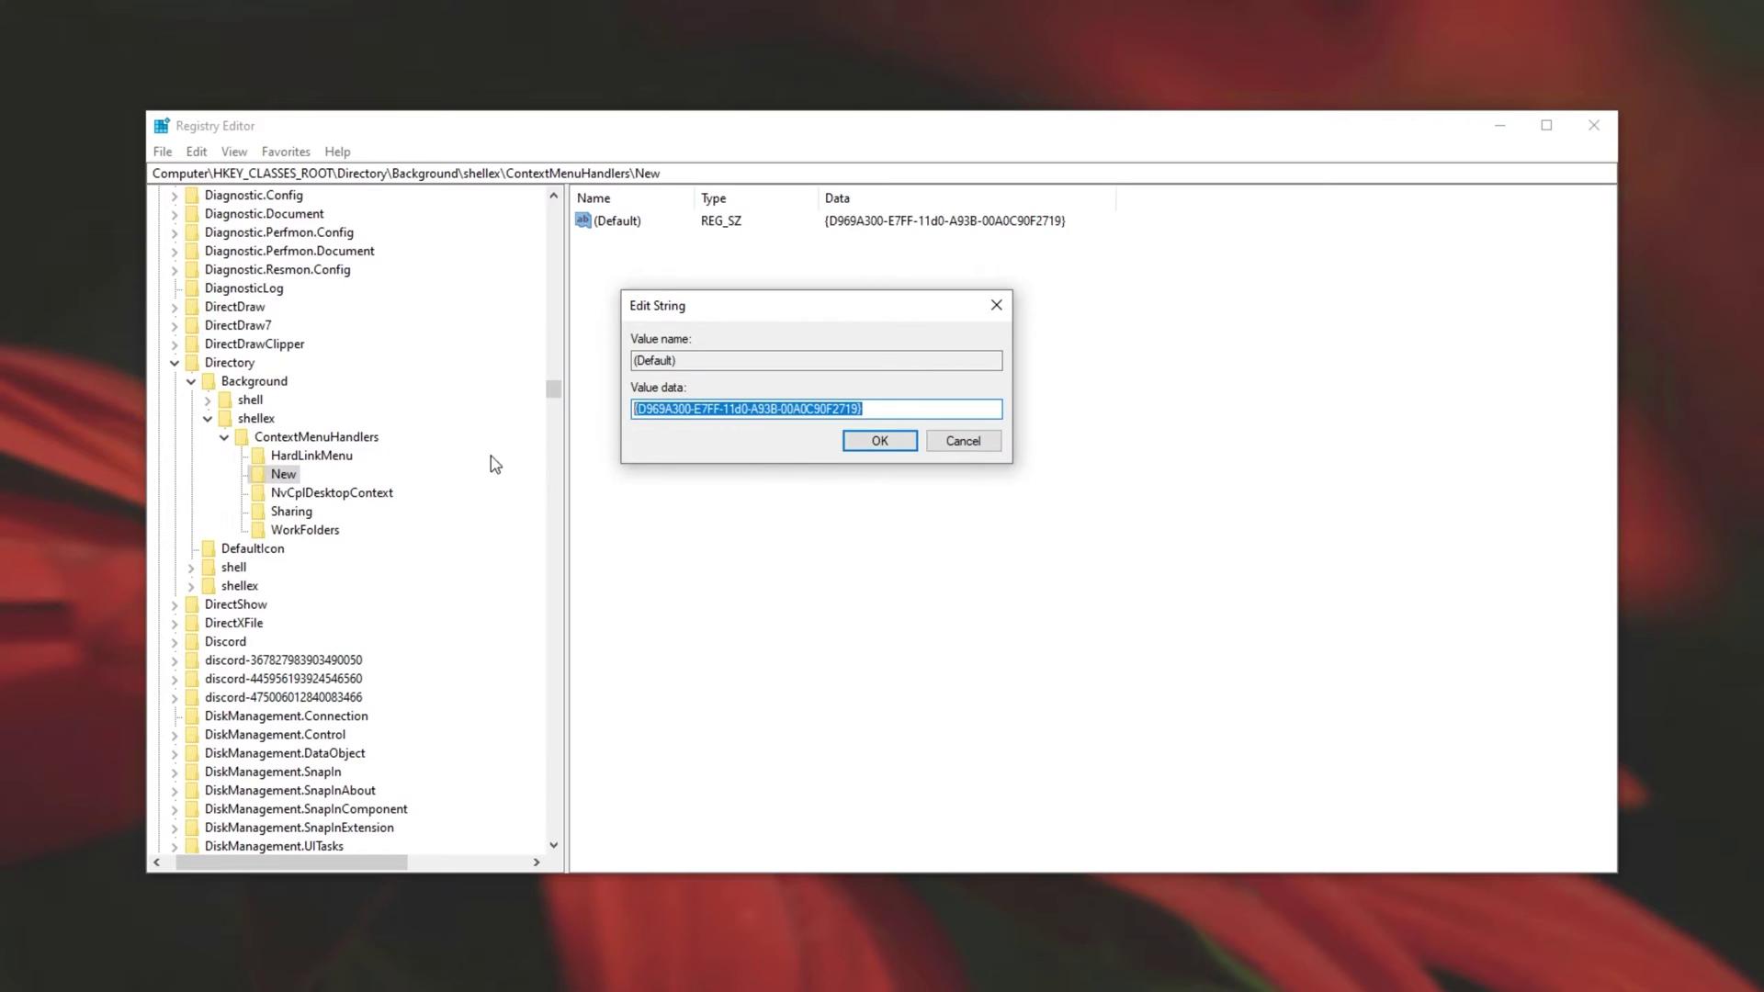
{"action": "key", "text": "BackSpace"}
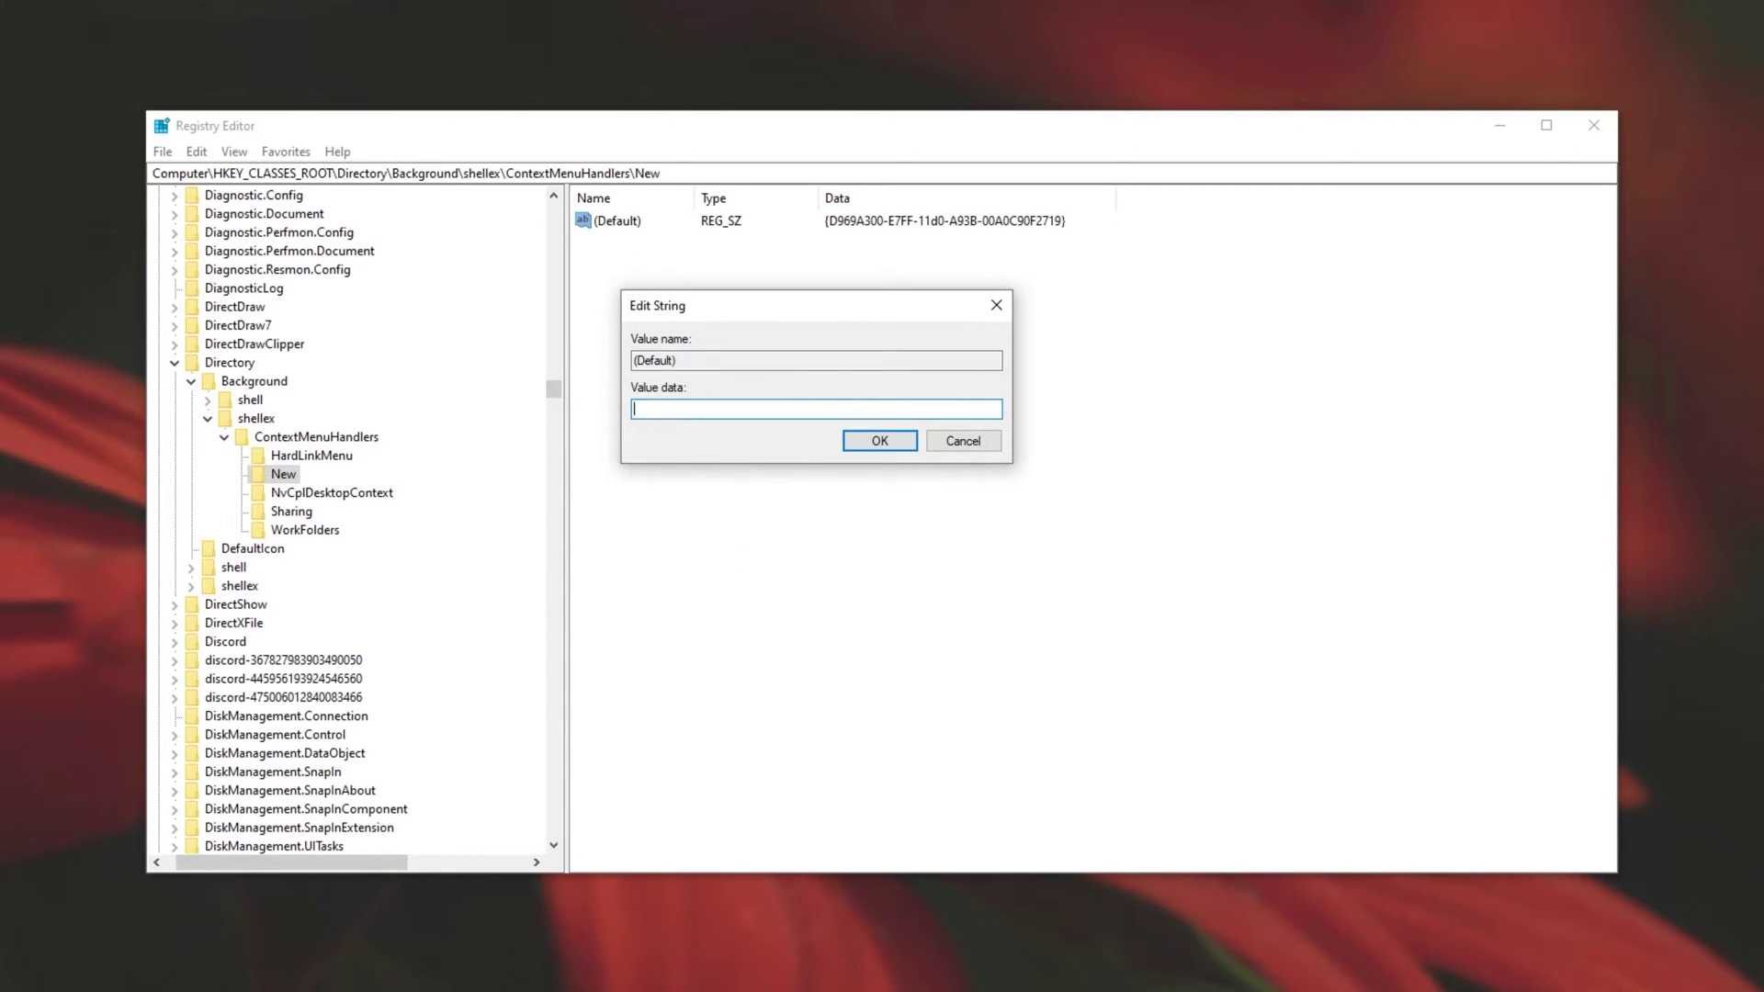
{"action": "key", "text": "ctrl+v"}
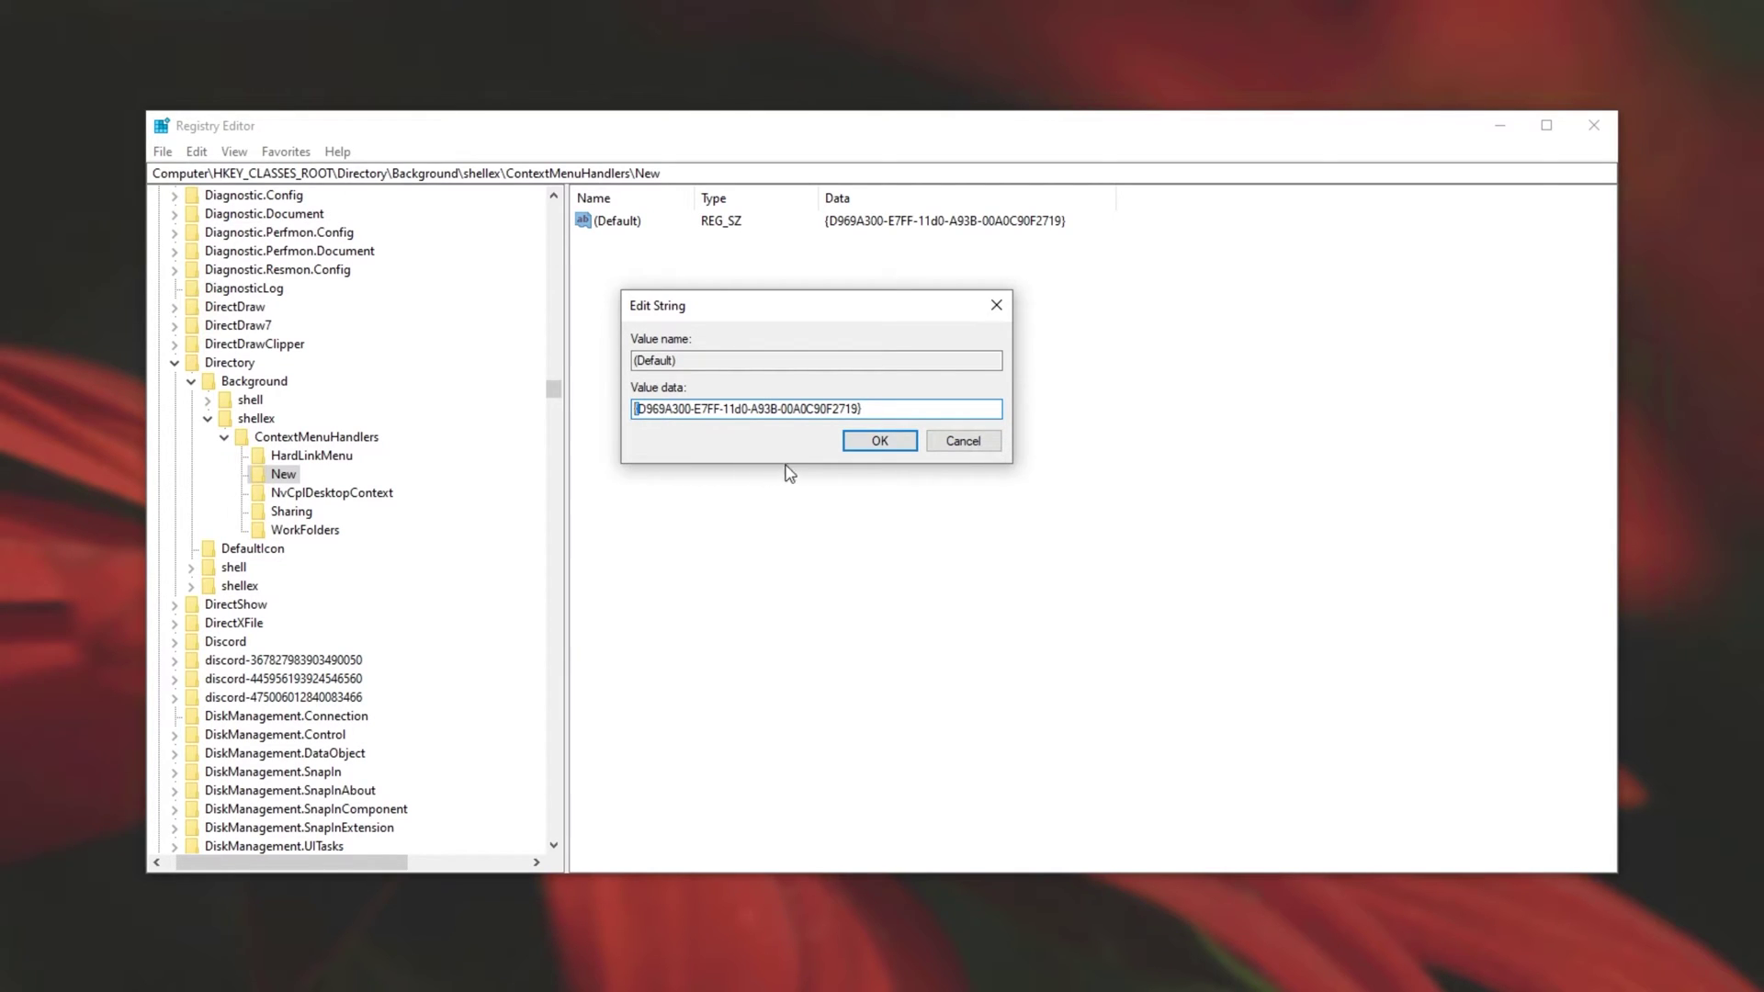
{"action": "key", "text": "Home"}
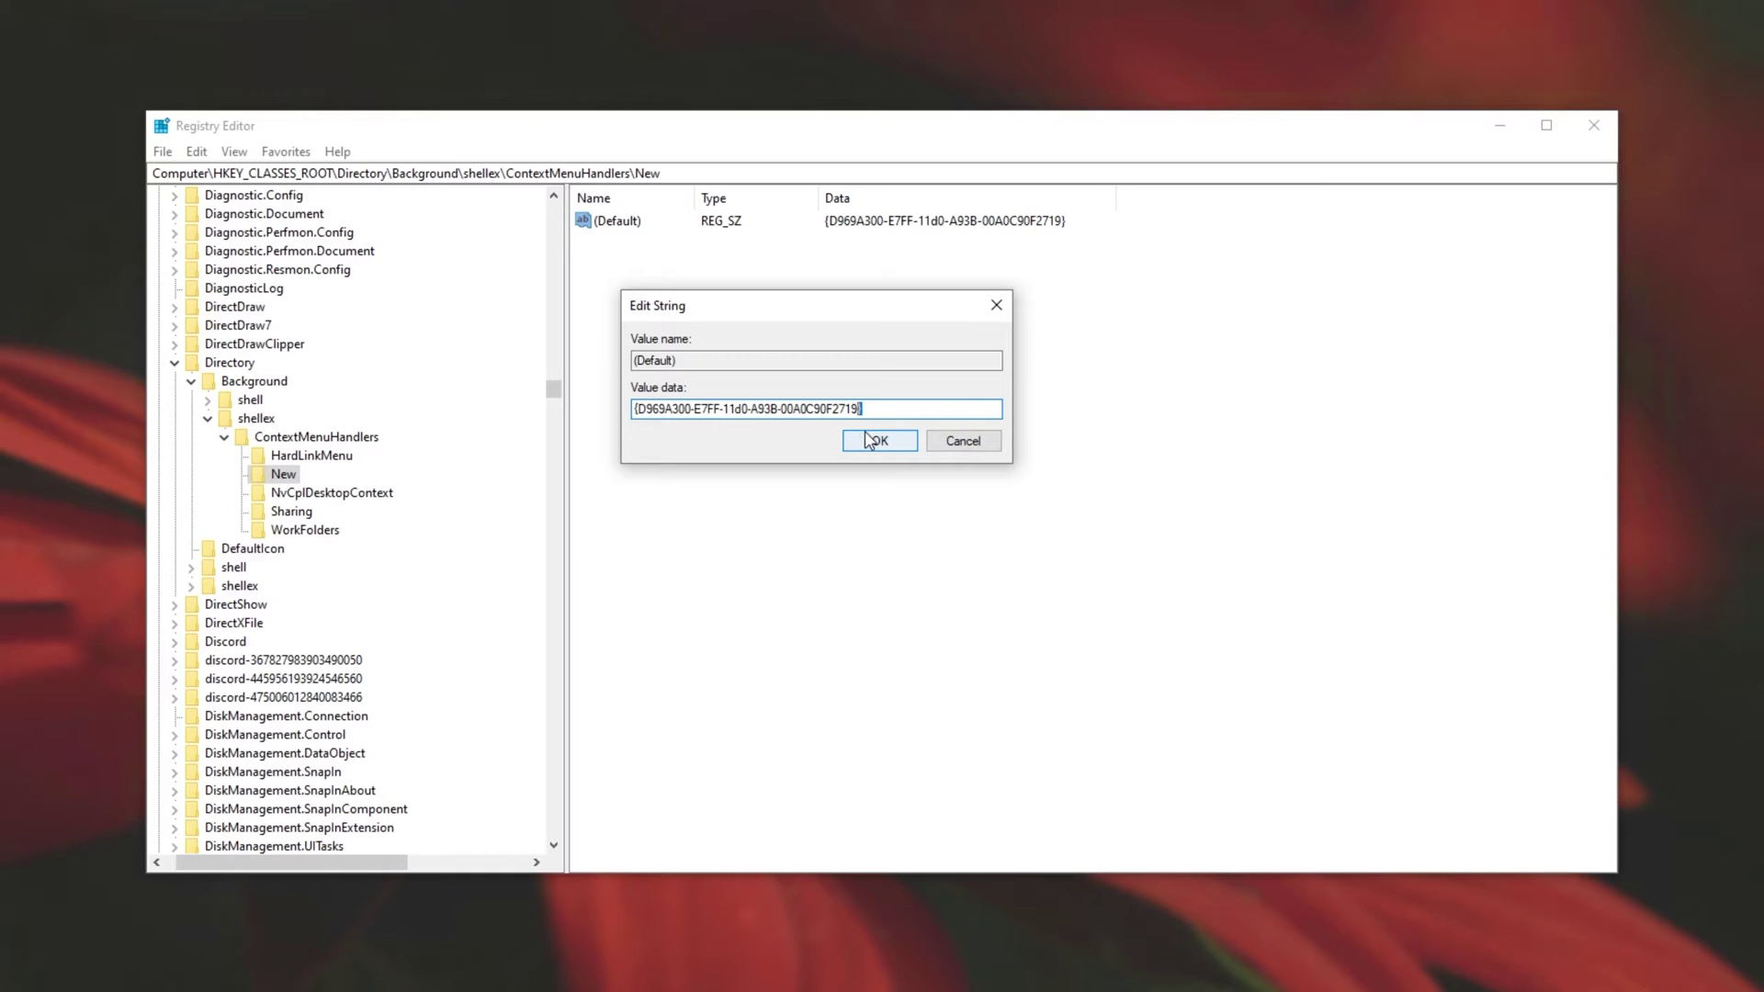
{"action": "left_click_drag", "start_coordinate": [645, 409], "coordinate": [652, 409]}
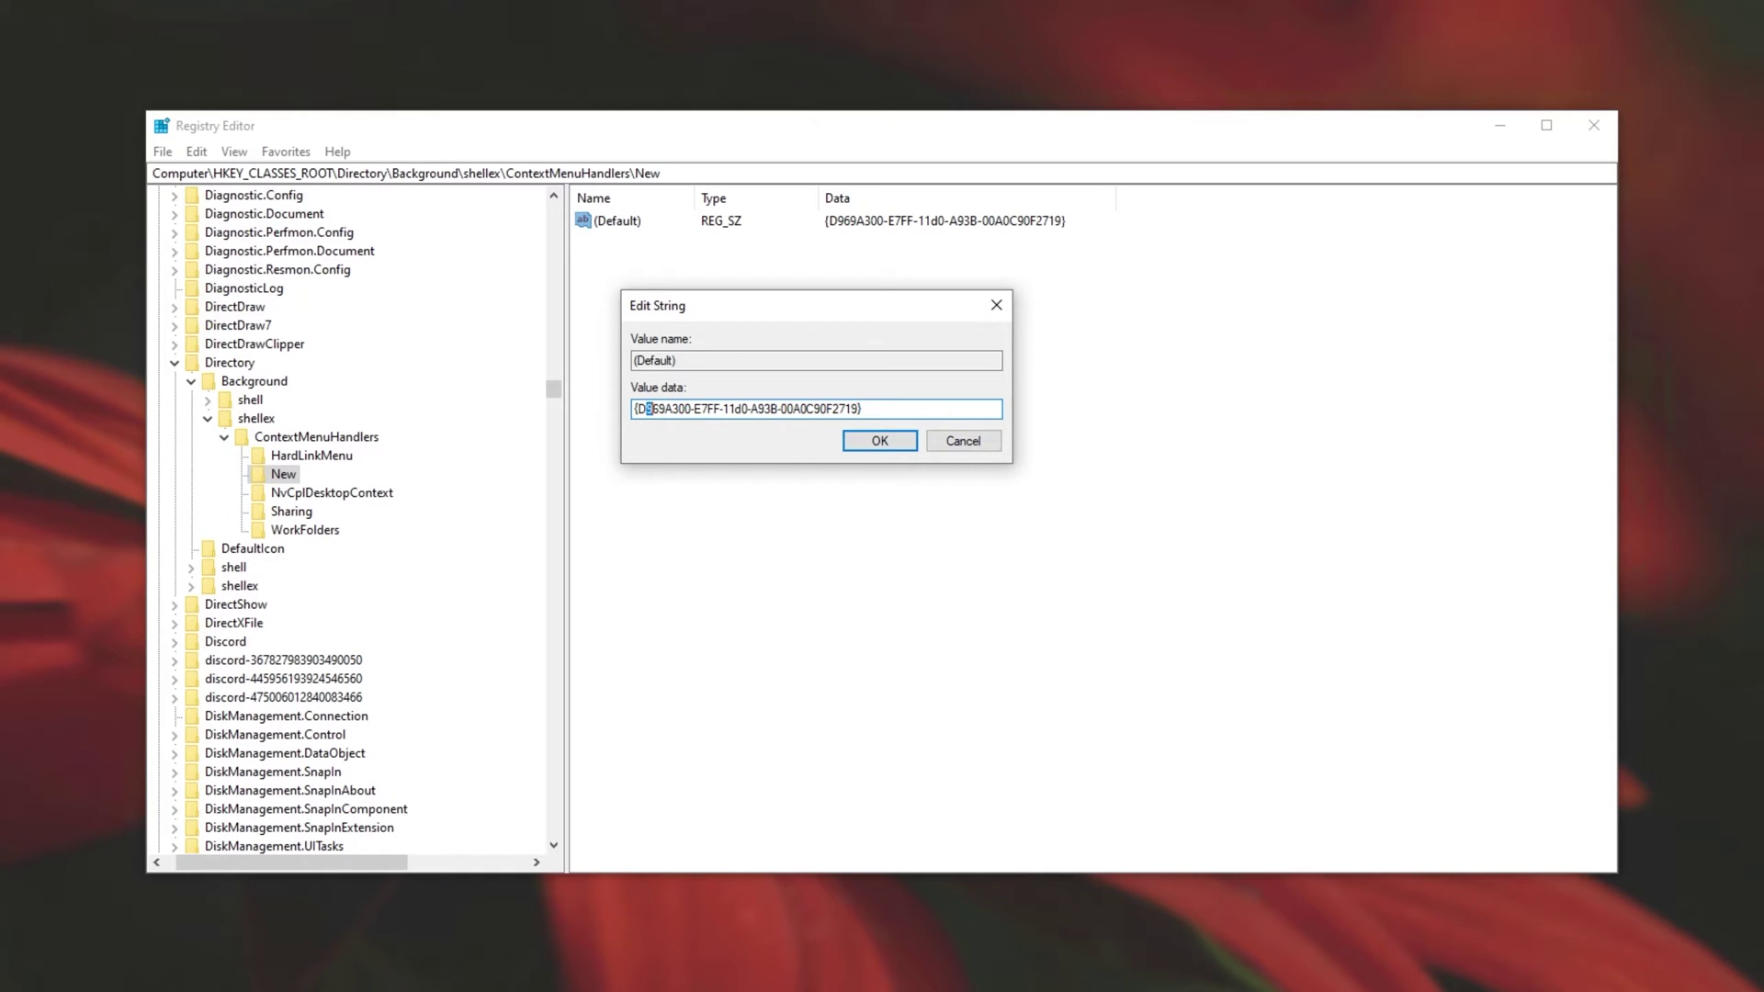
{"action": "key", "text": "Return"}
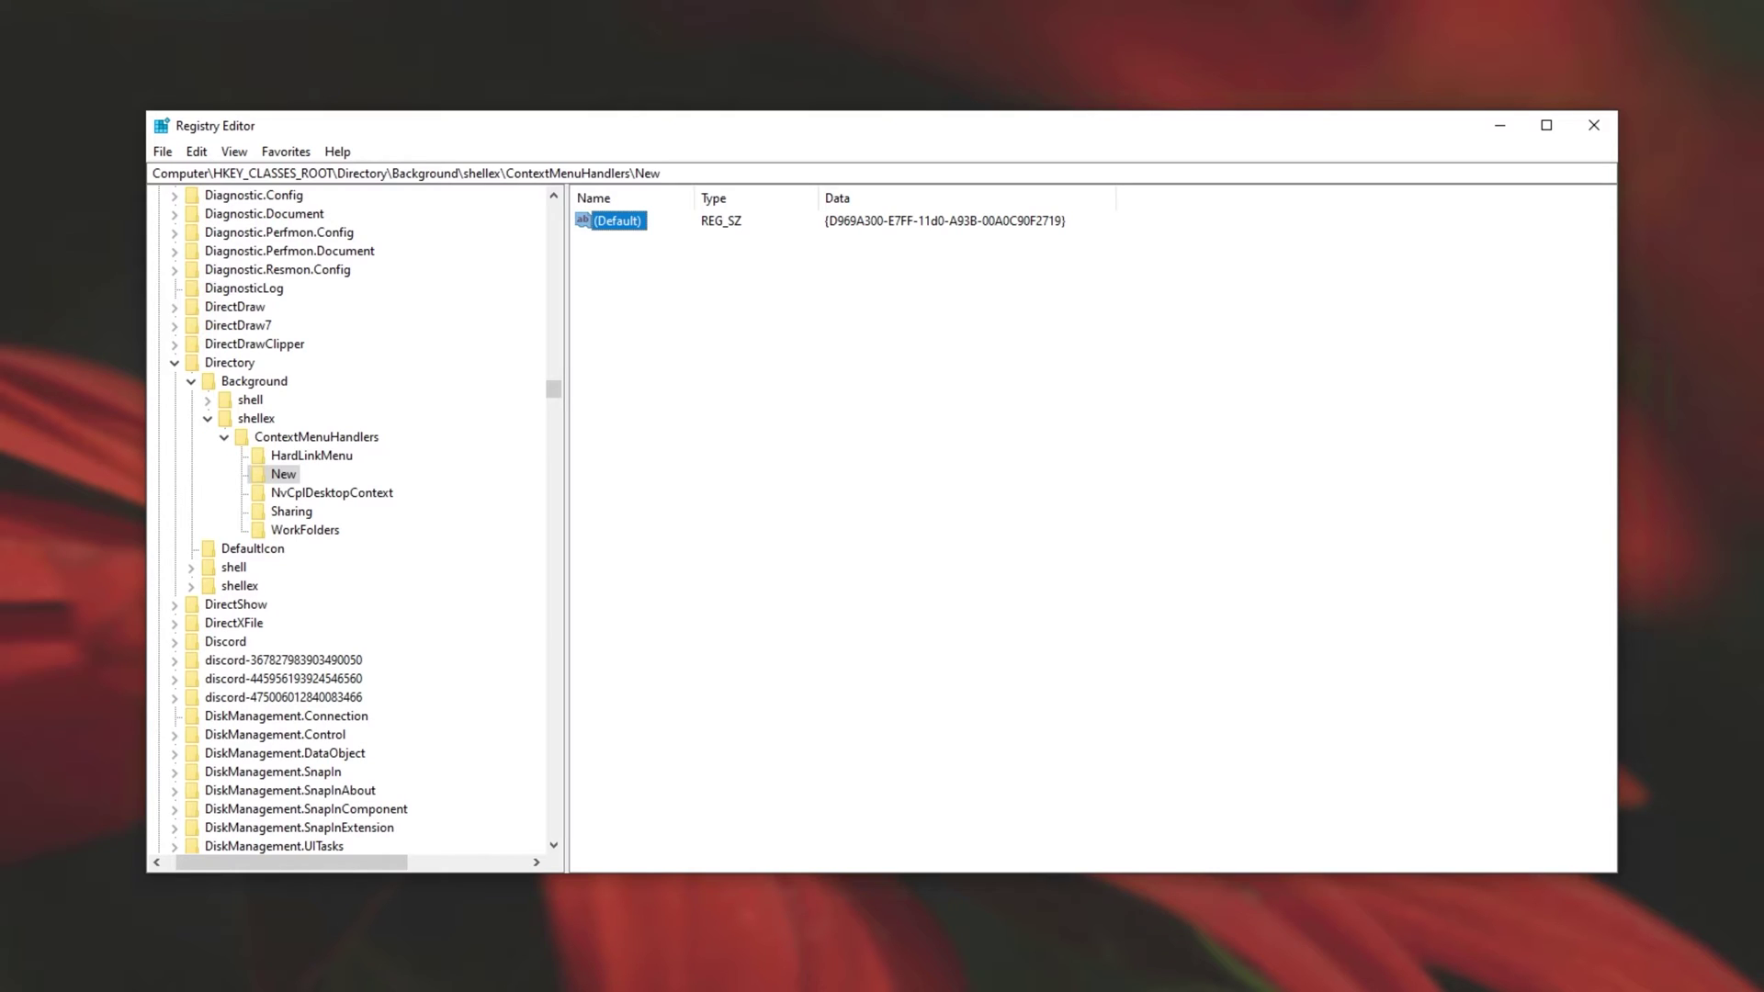
{"action": "left_click", "coordinate": [583, 310]}
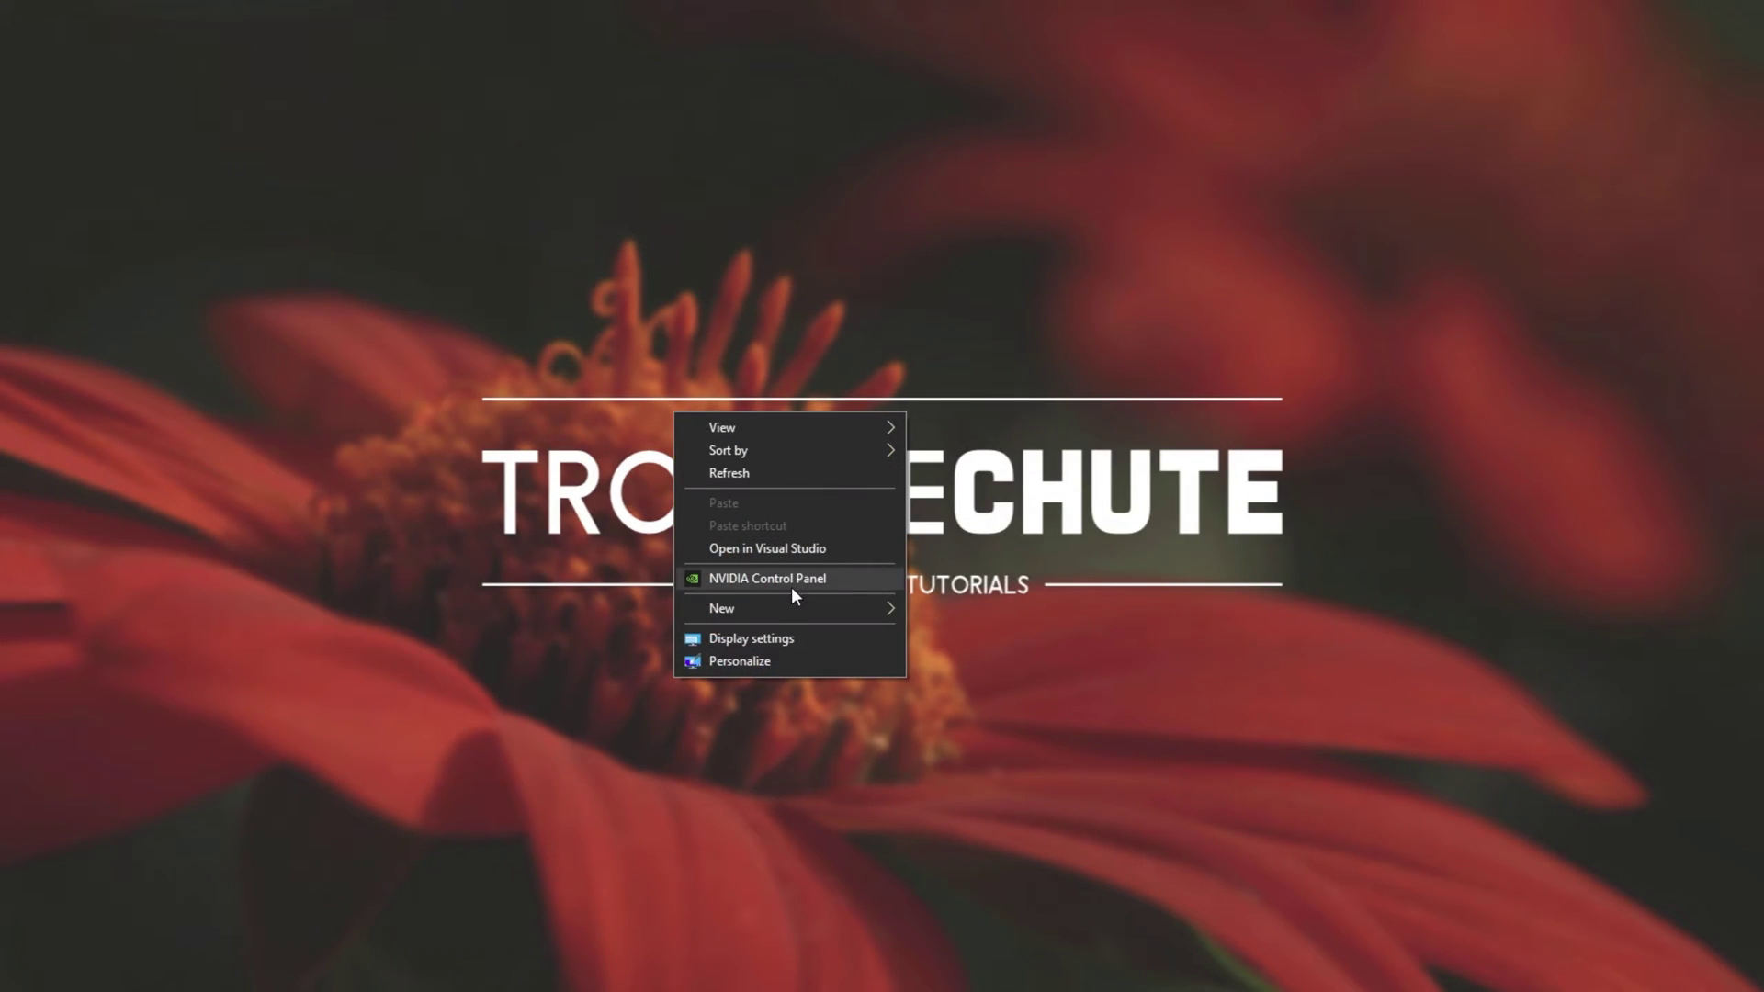
Recheck the desktop's right-click New submenu for a Folder option
{"action": "mouse_move", "coordinate": [787, 606]}
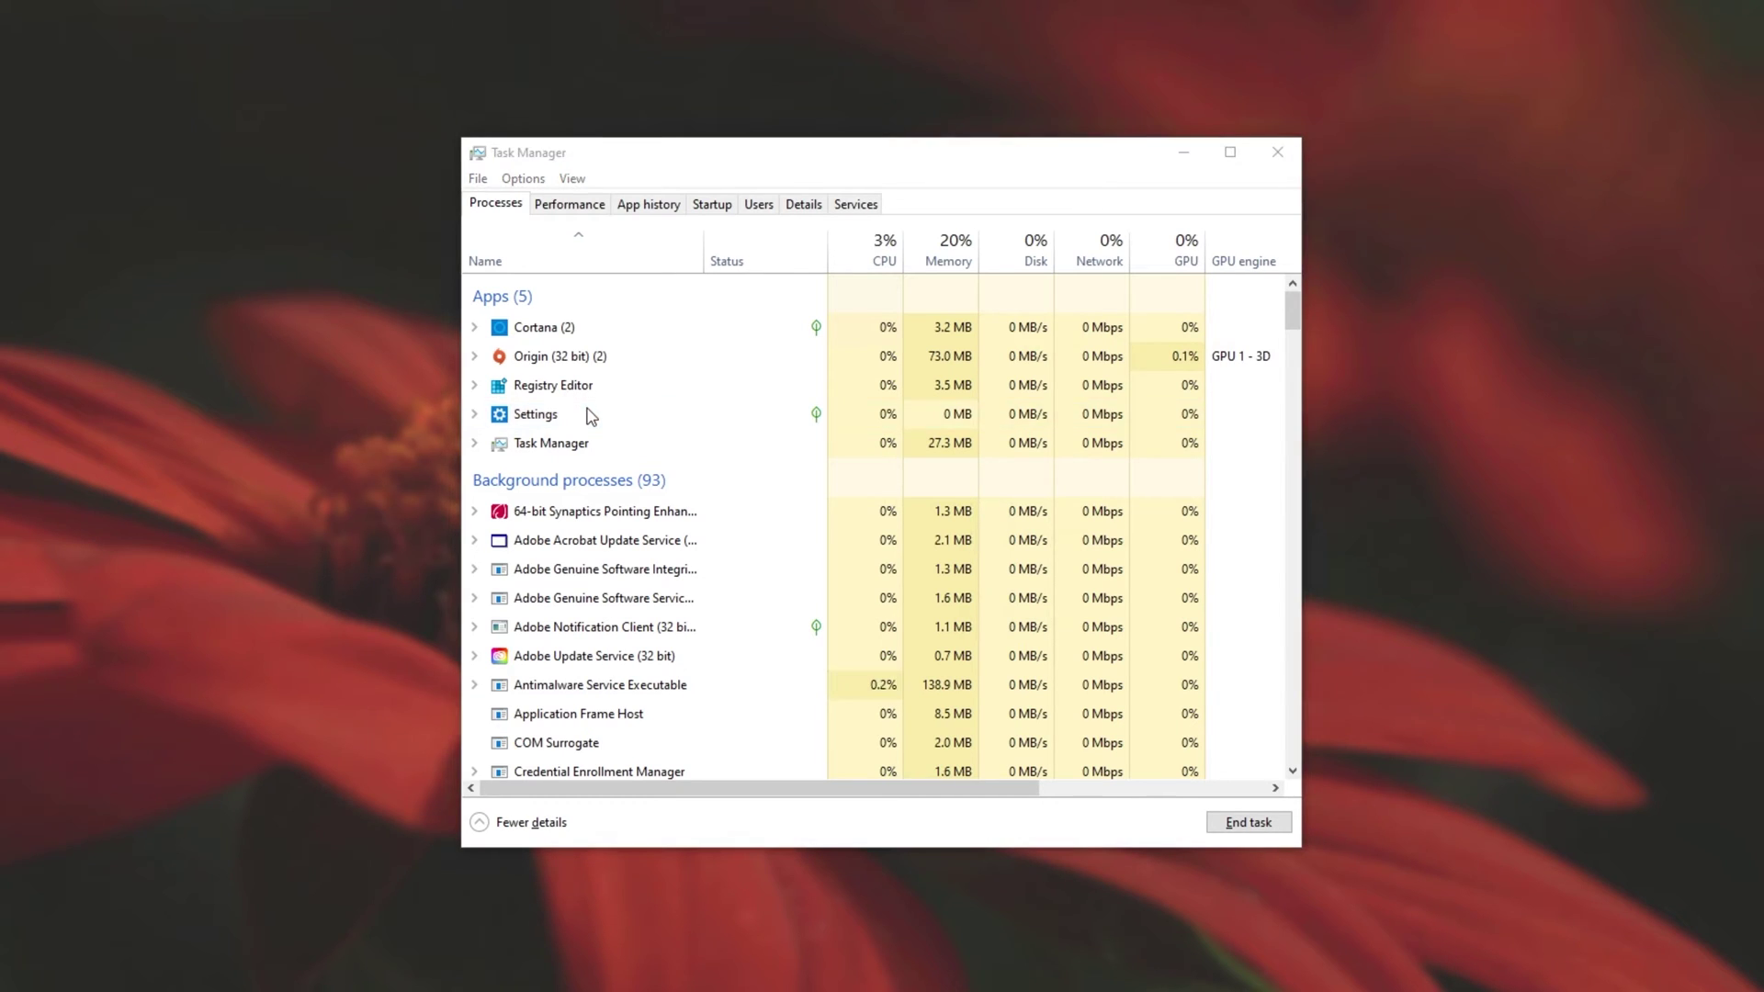
Restart the Windows Explorer process from Task Manager
{"action": "key", "text": "super+e"}
{"action": "left_click", "coordinate": [845, 142]}
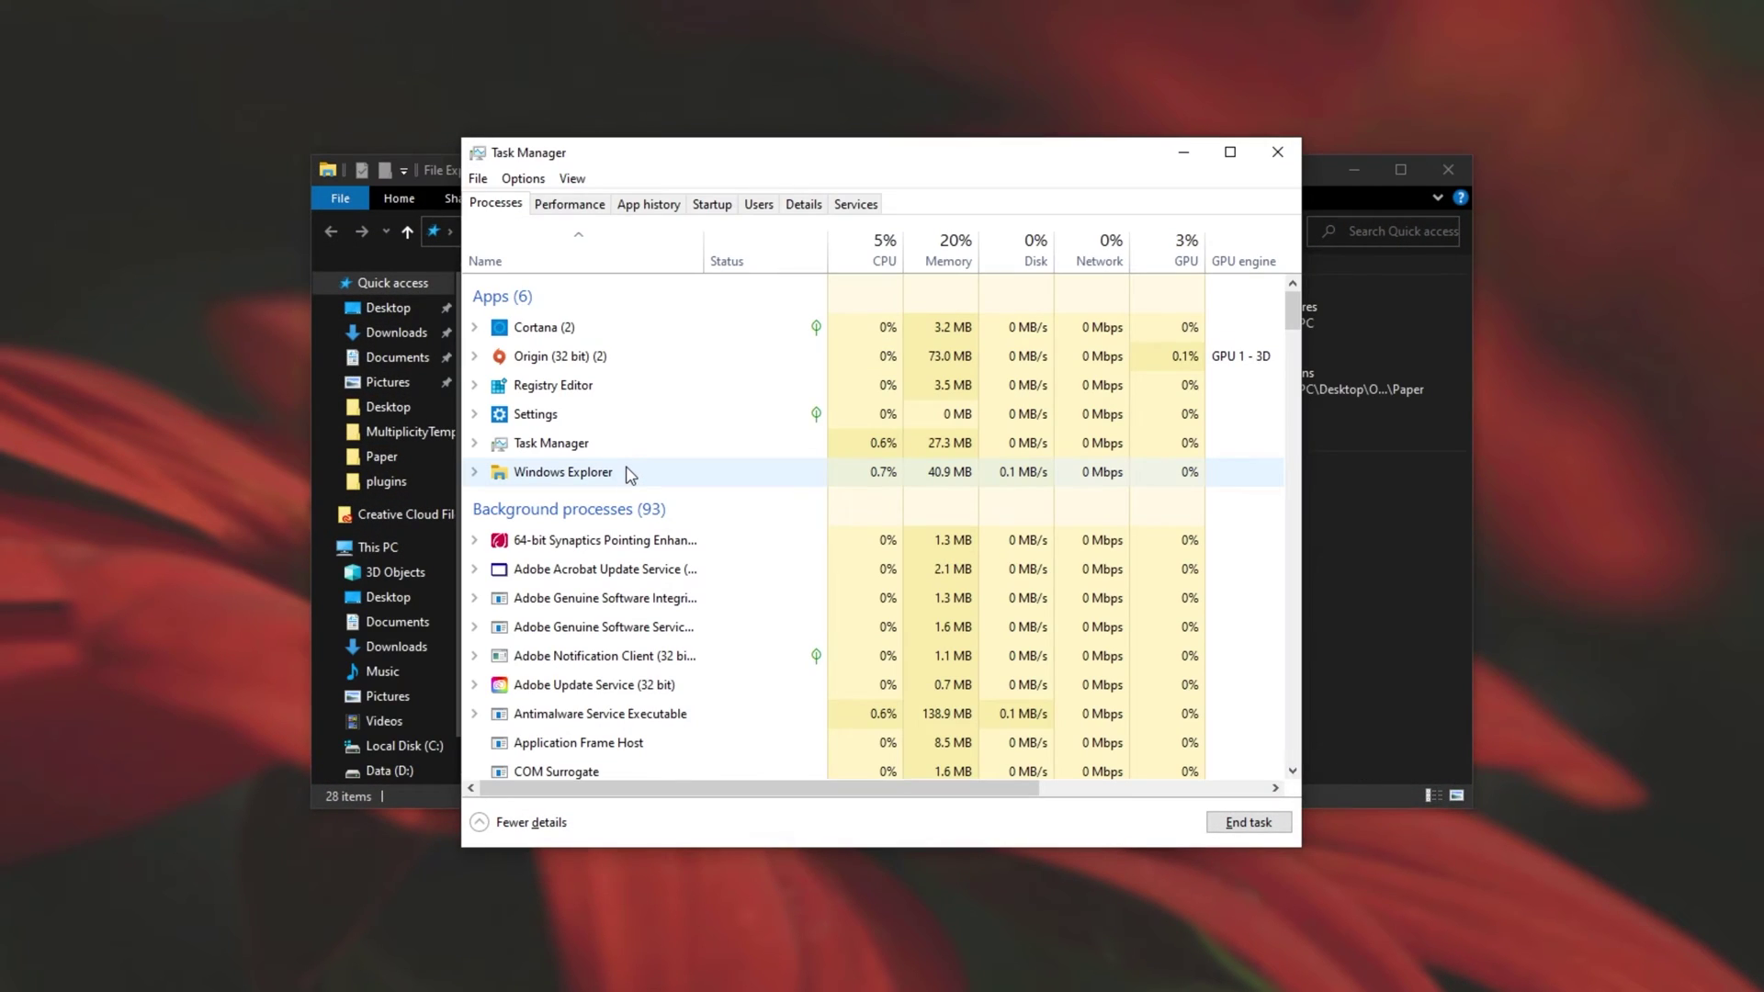
{"action": "left_click", "coordinate": [628, 472]}
{"action": "right_click", "coordinate": [630, 473]}
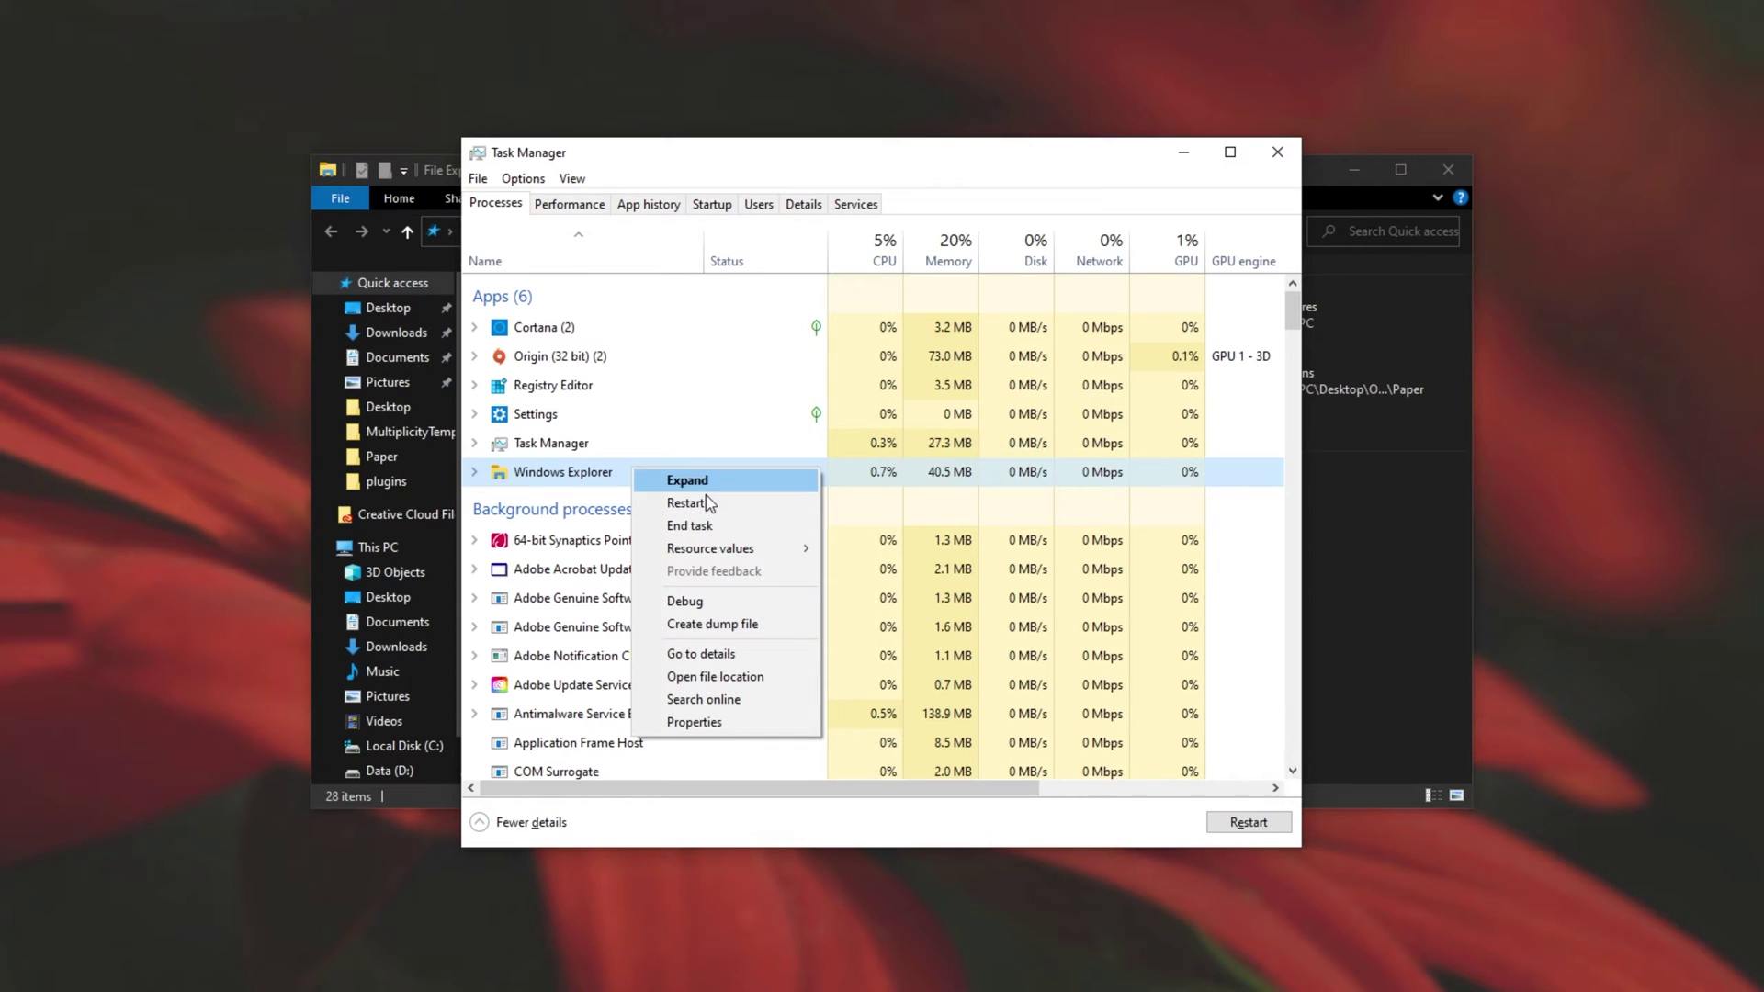
{"action": "left_click", "coordinate": [708, 500]}
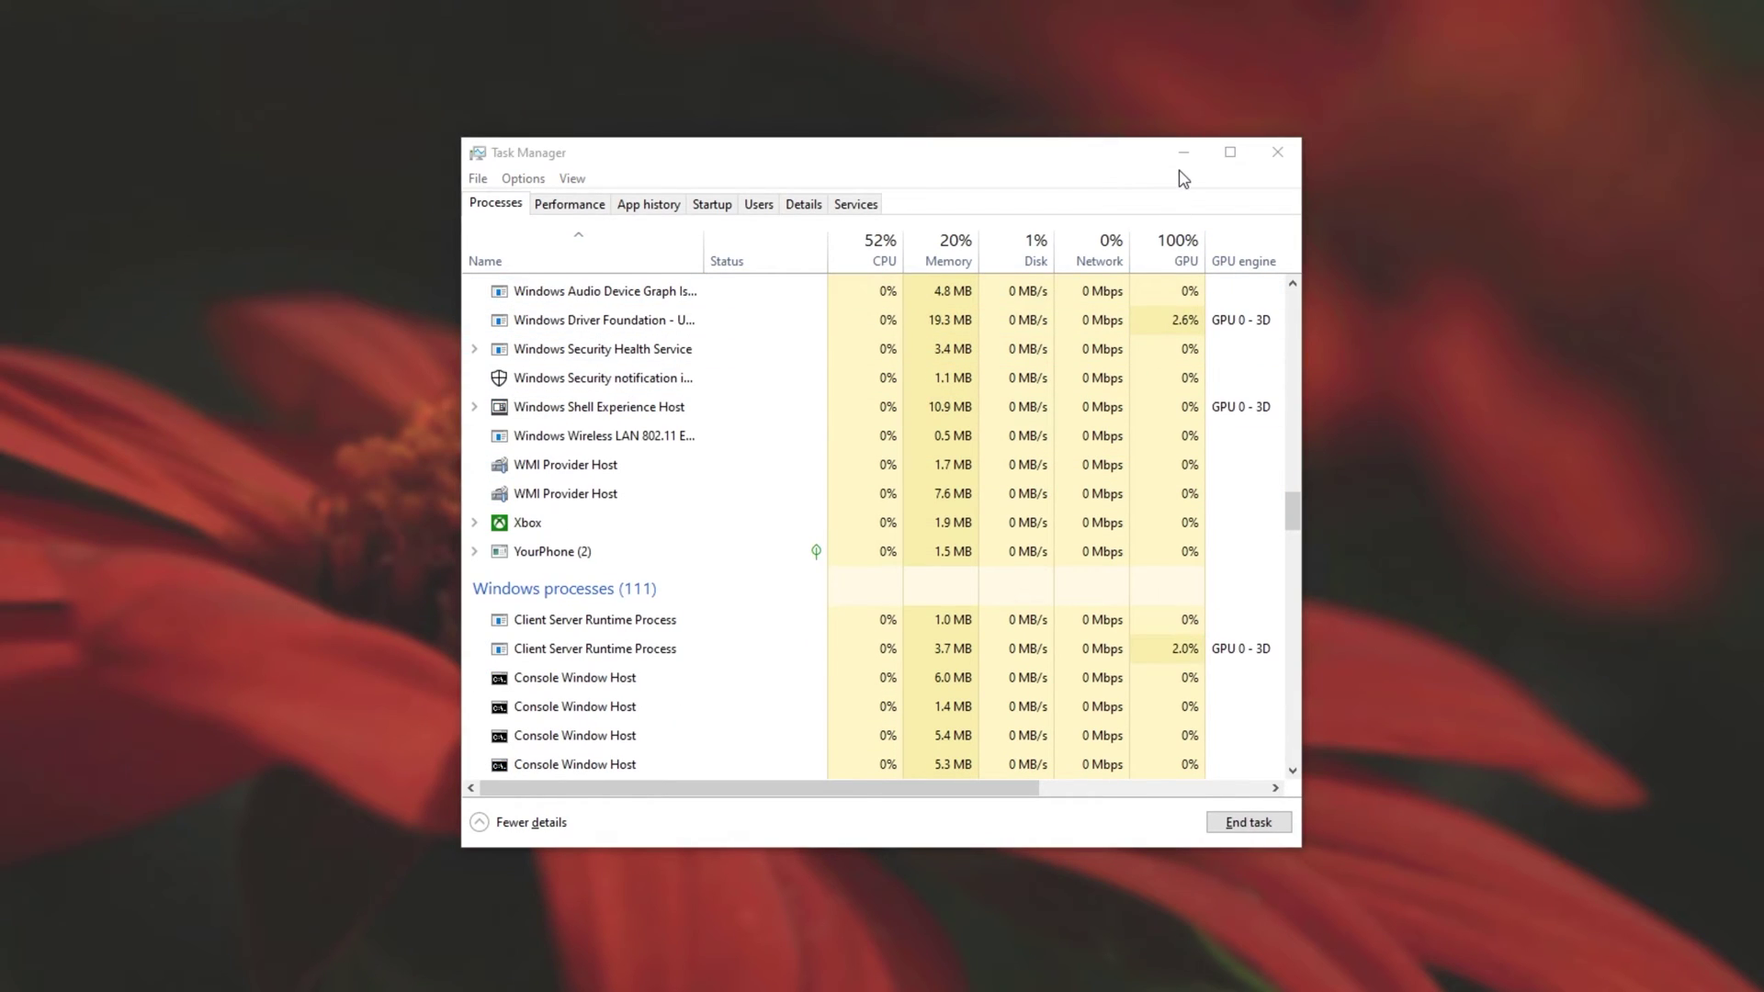
Minimize Task Manager and confirm the desktop New submenu still lacks Folder
{"action": "left_click", "coordinate": [1182, 158]}
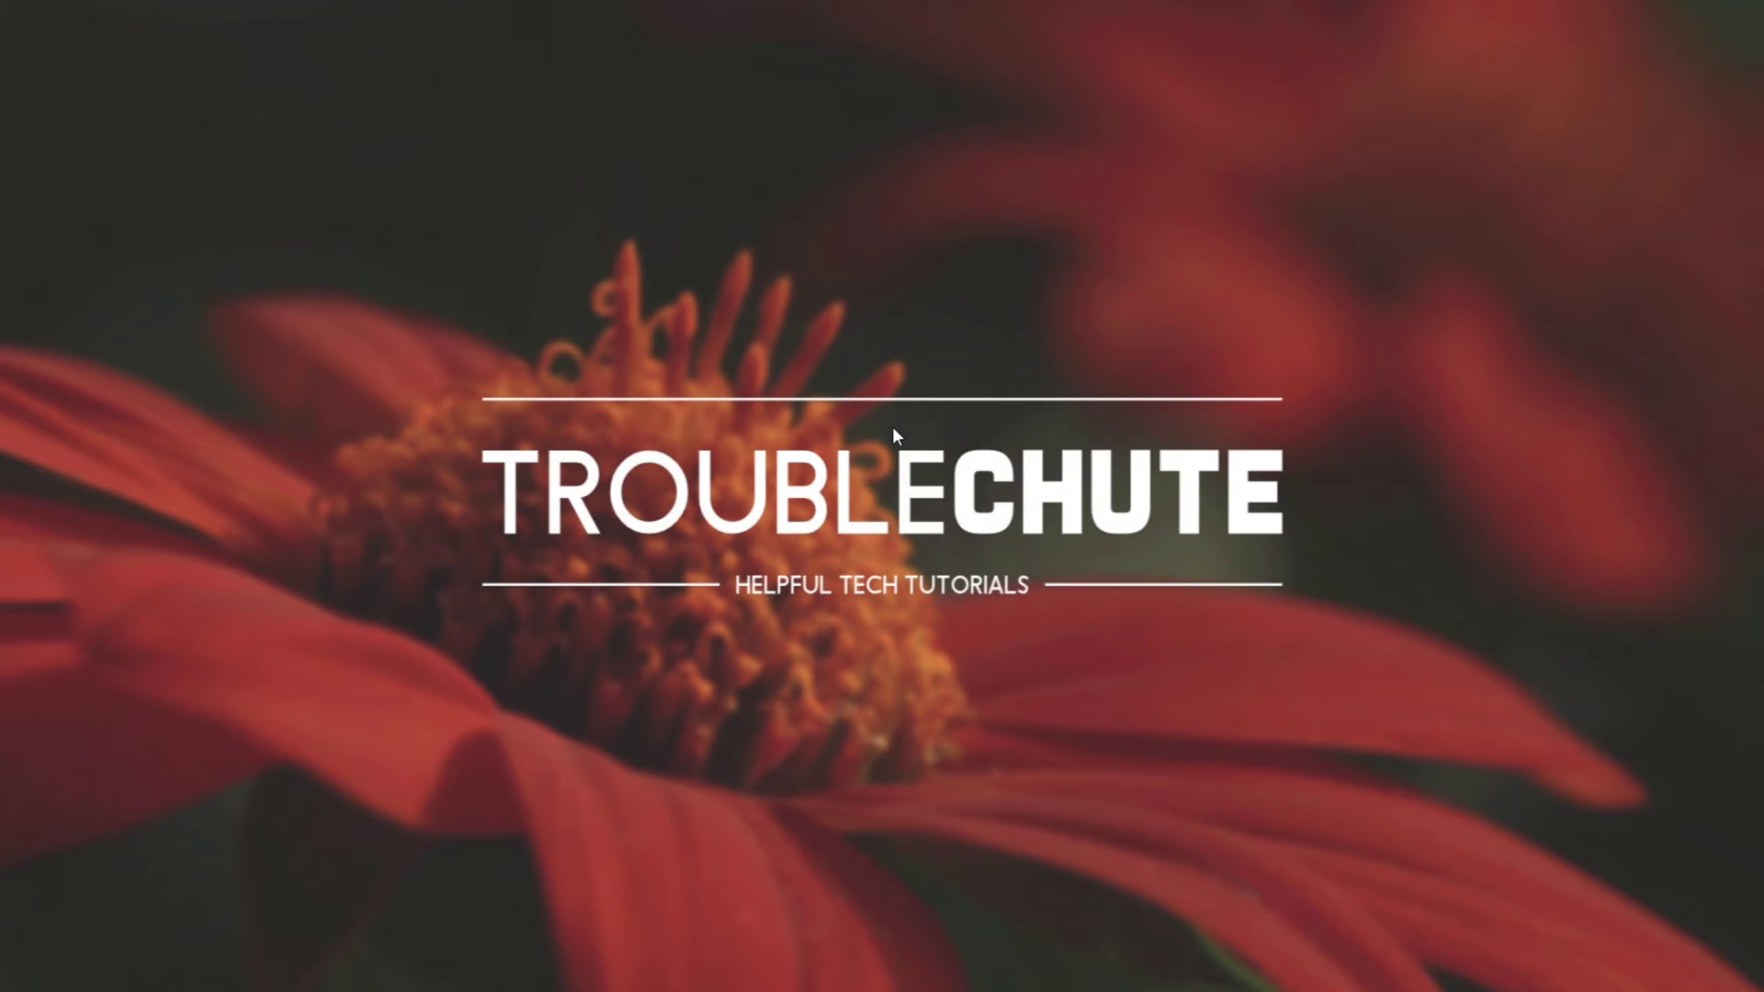
{"action": "right_click", "coordinate": [764, 427]}
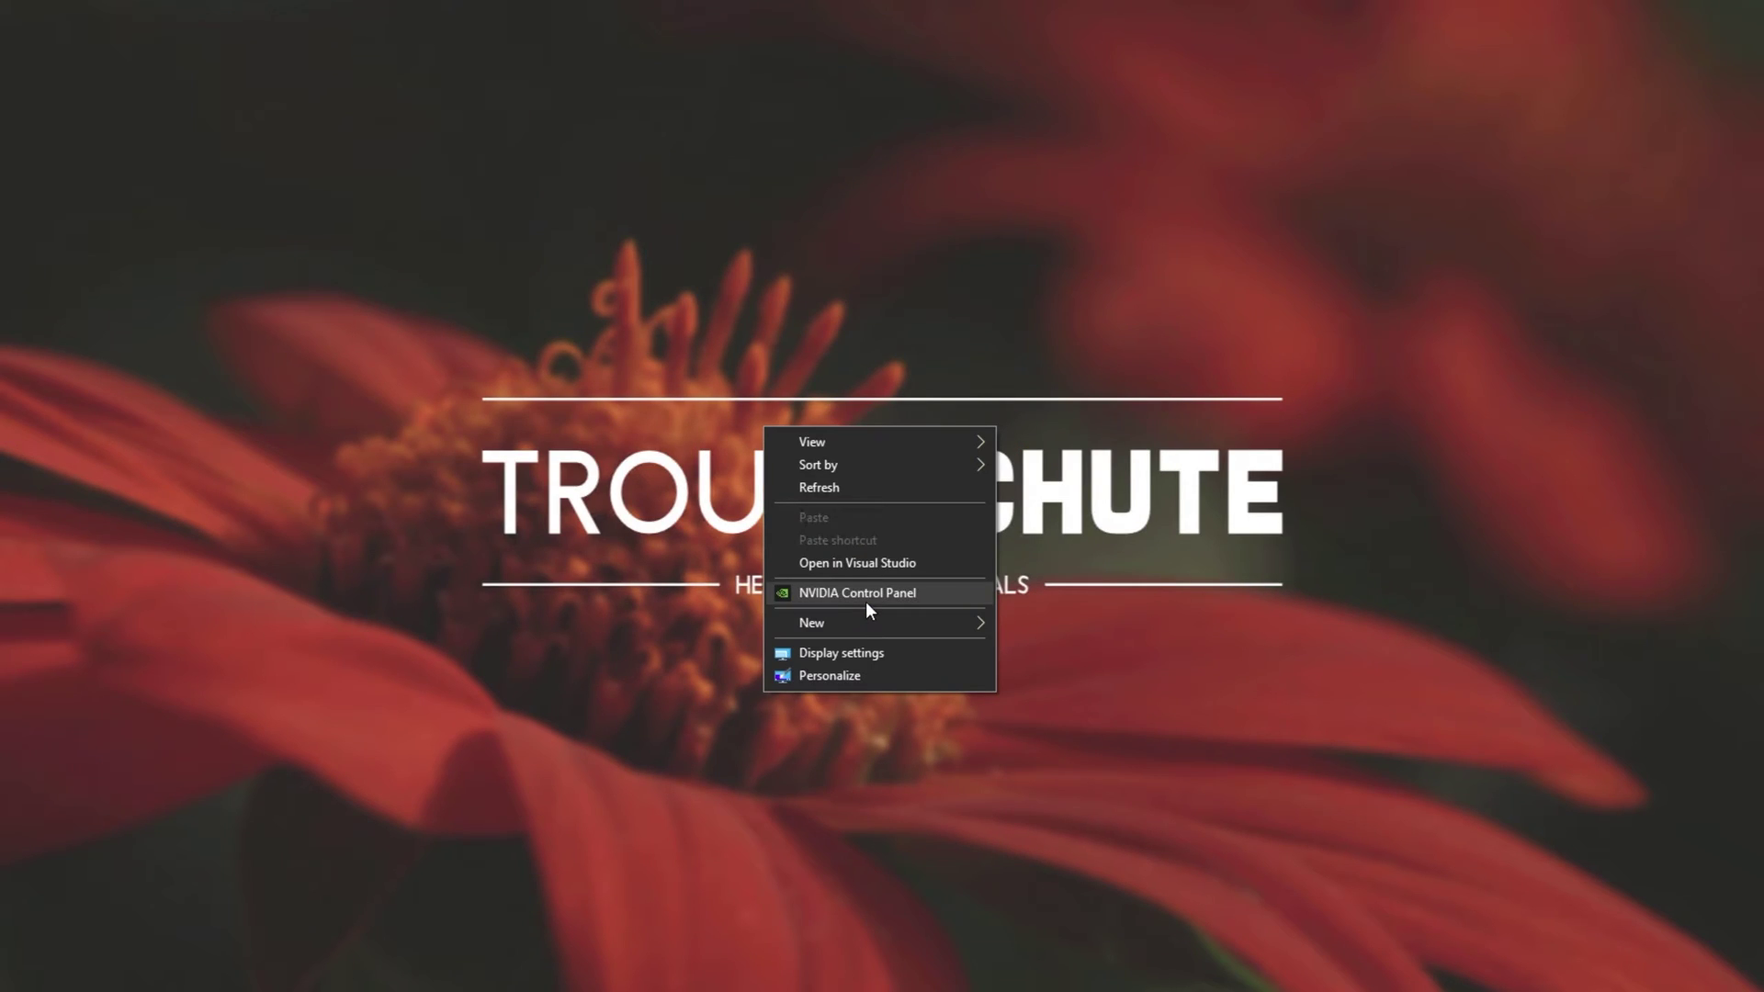
{"action": "mouse_move", "coordinate": [863, 623]}
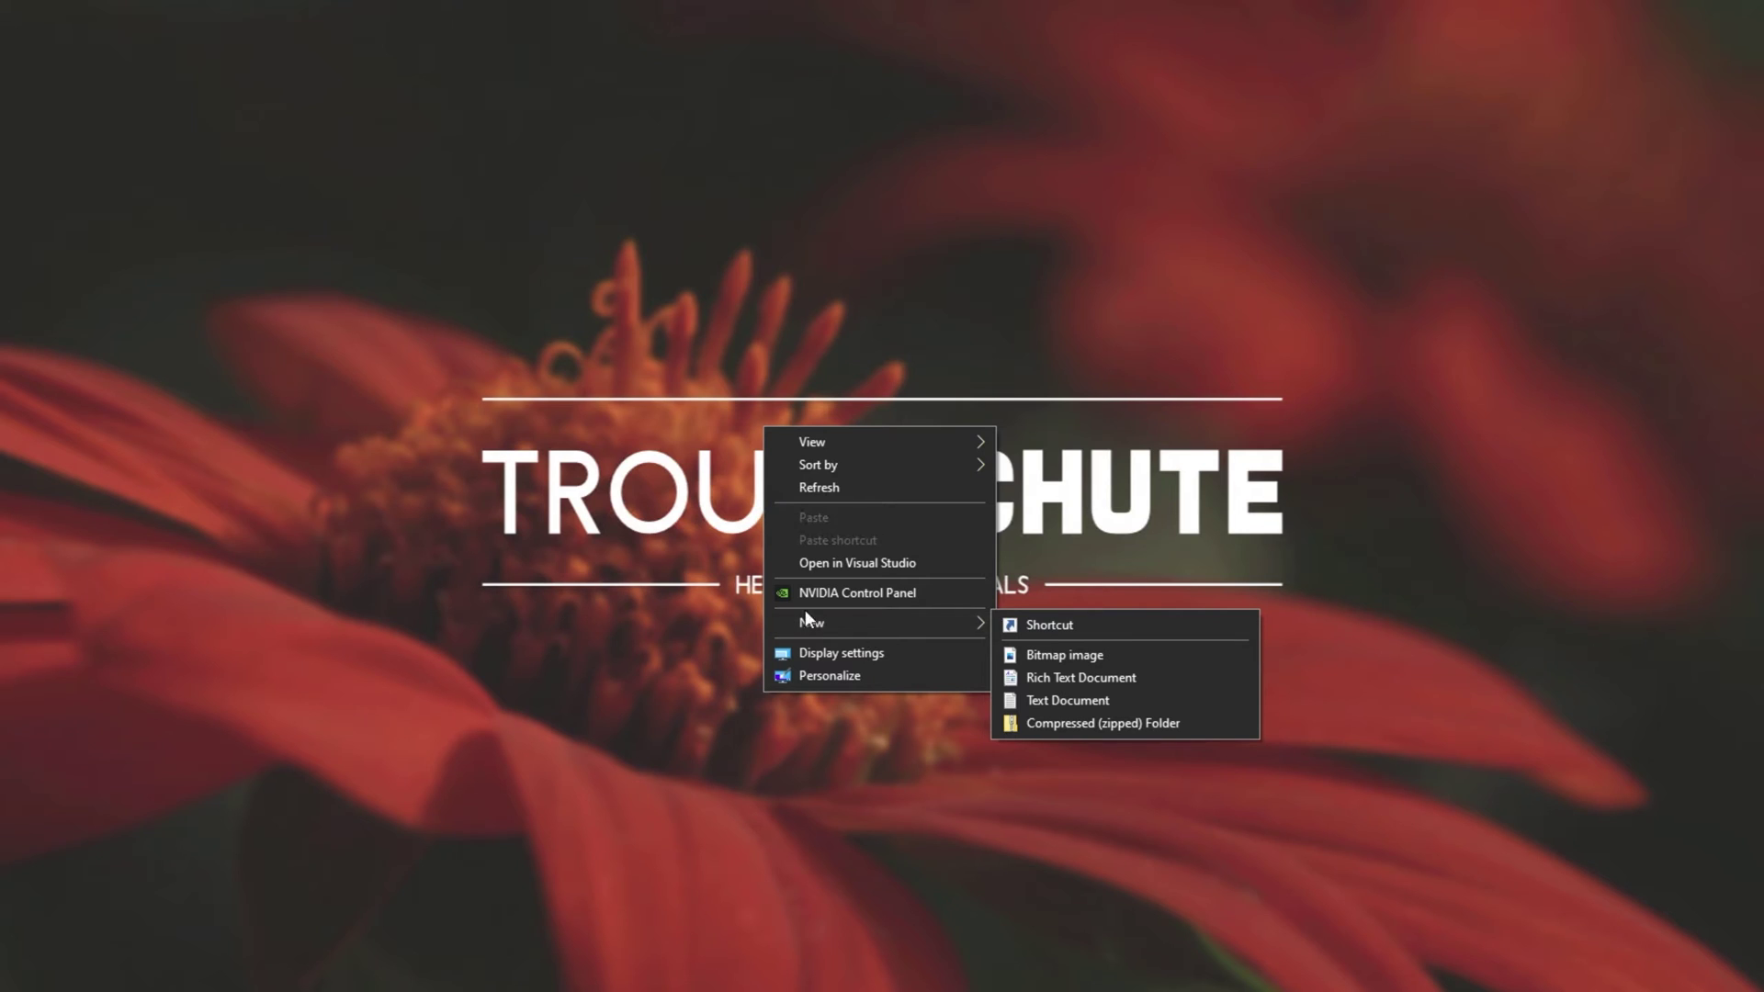
{"action": "left_click", "coordinate": [646, 519]}
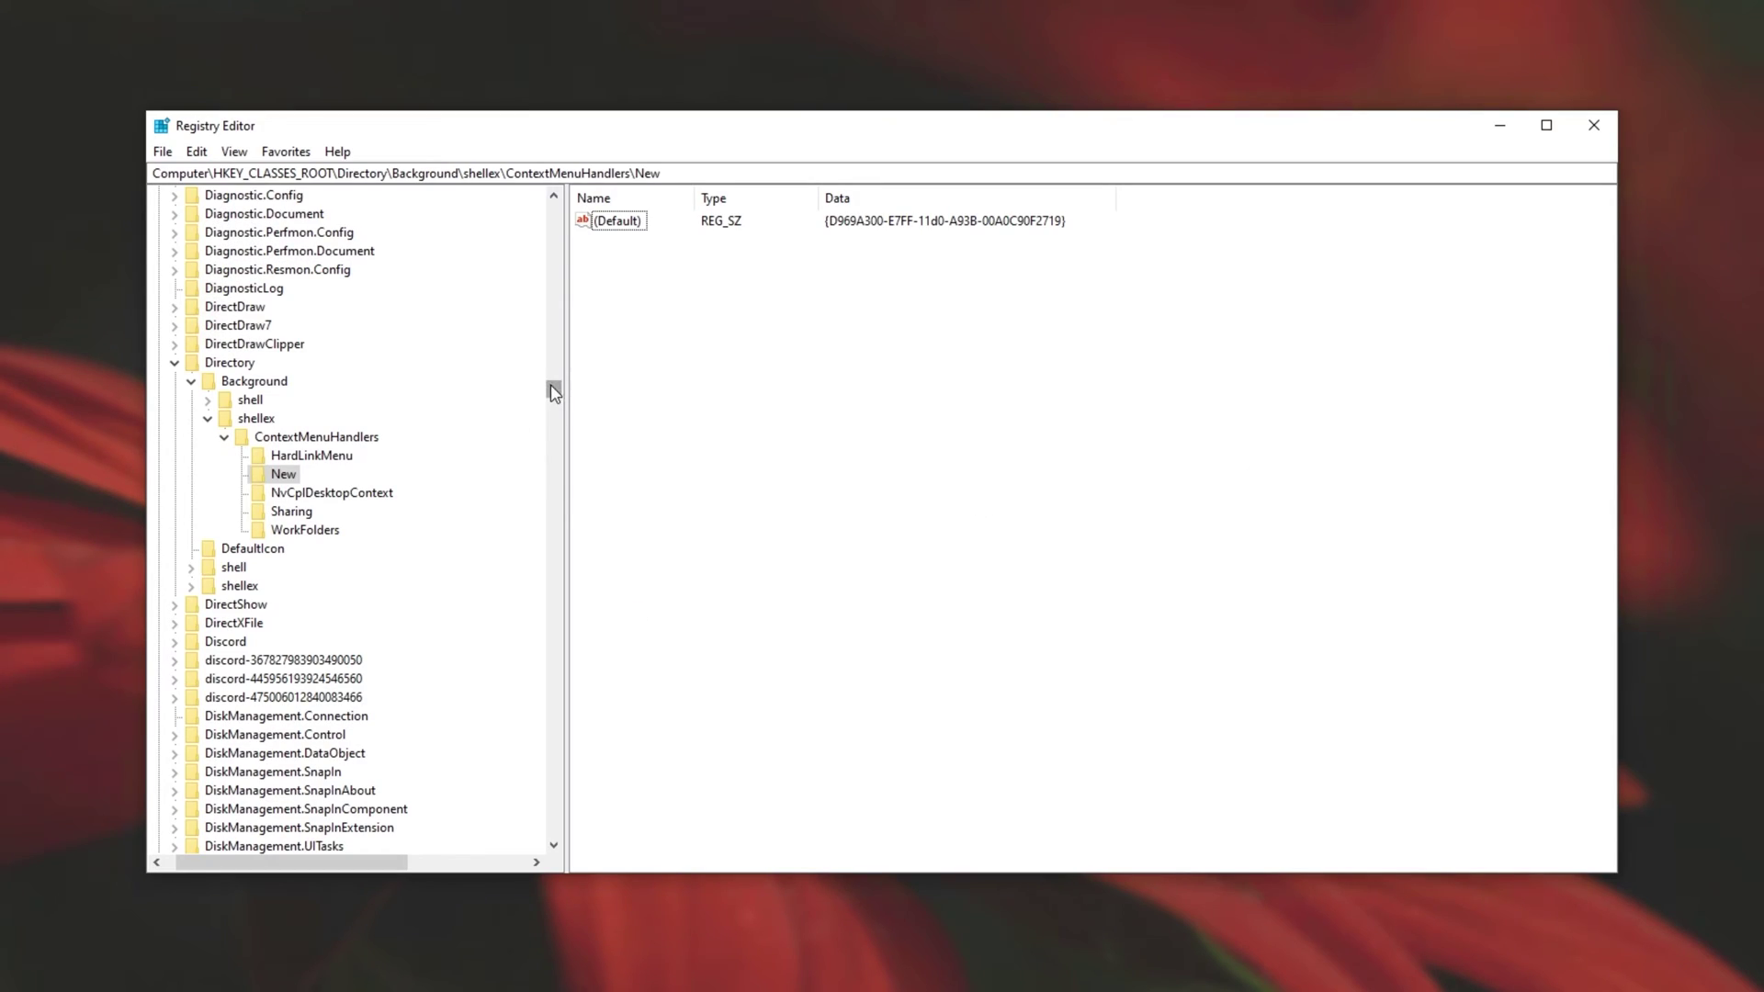
Jump to HKEY_CLASSES_ROOT\Folder by typing 'folder' from the top of the tree
{"action": "left_click_drag", "start_coordinate": [554, 393], "coordinate": [548, 197]}
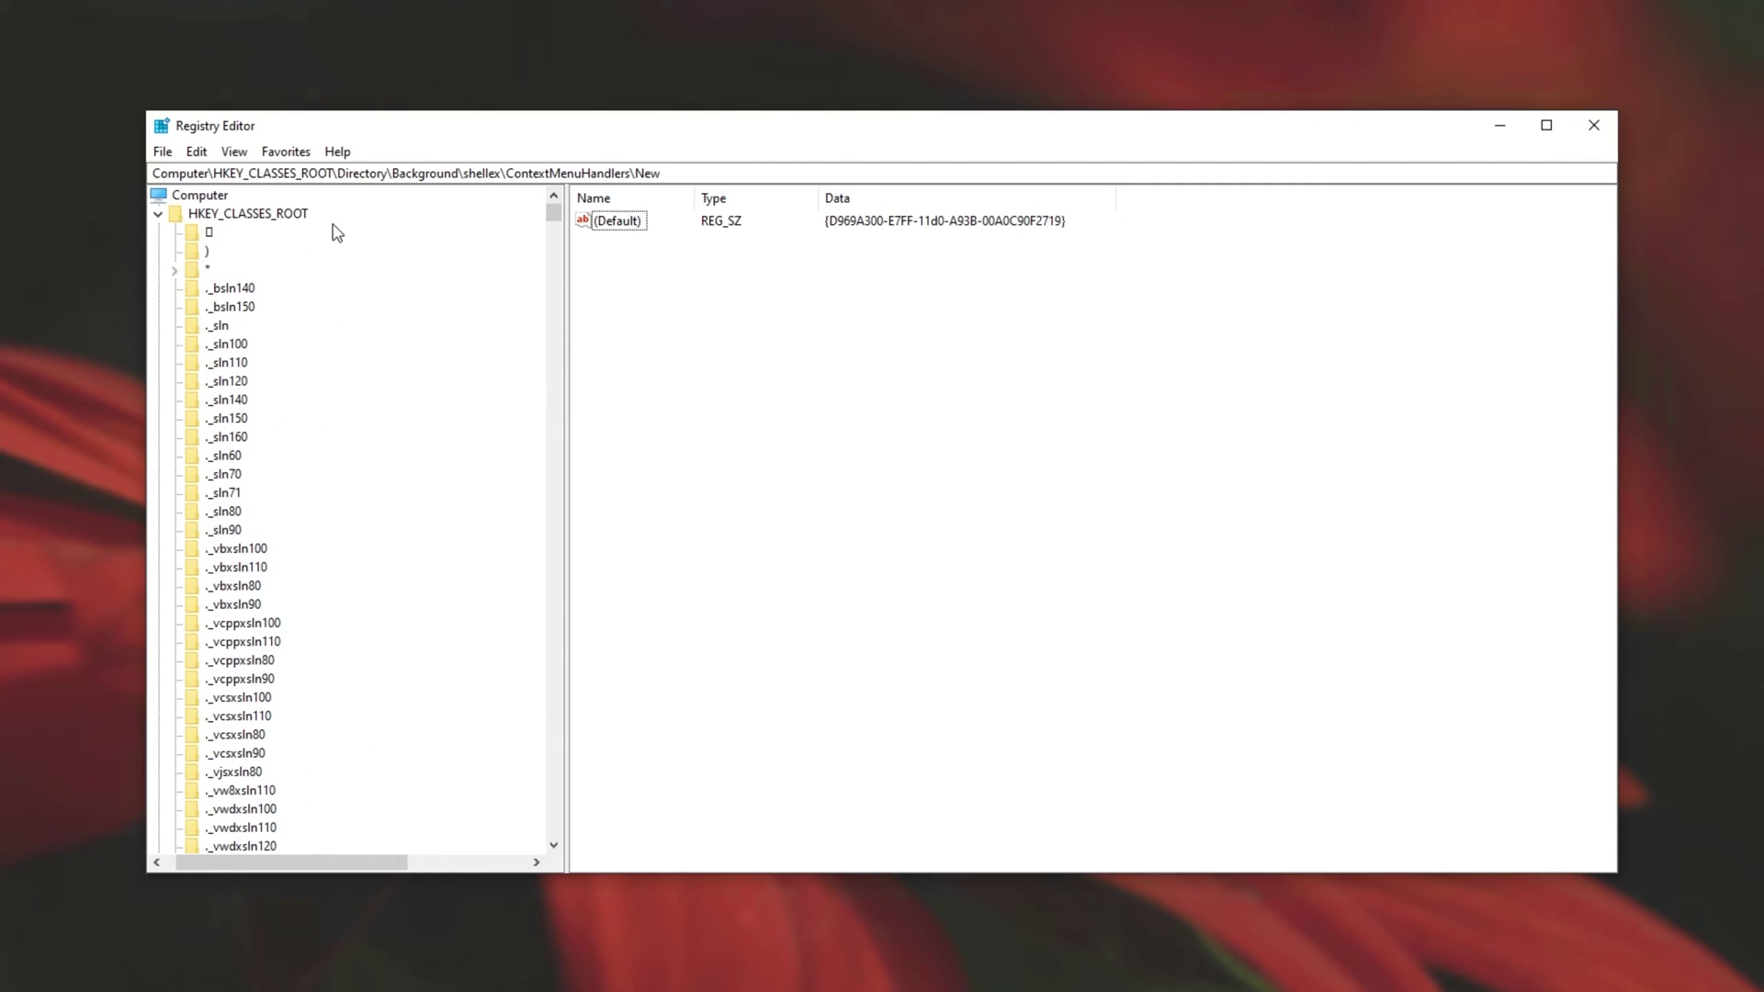
{"action": "left_click", "coordinate": [271, 217]}
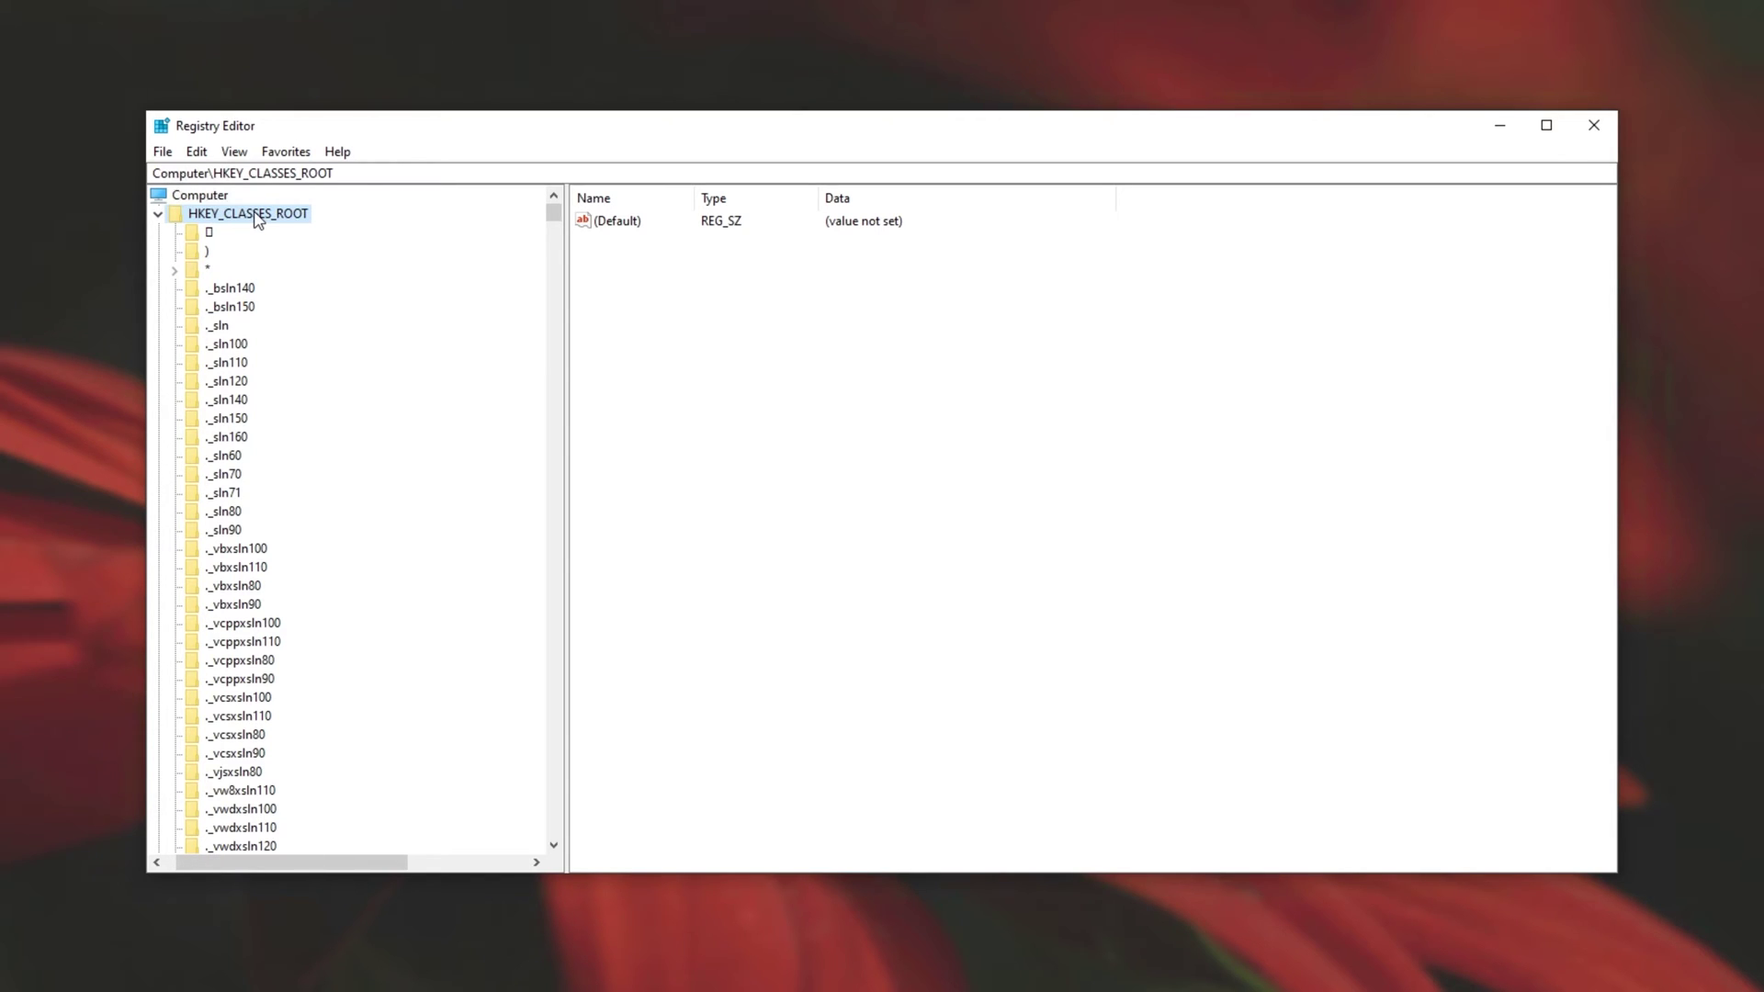
{"action": "type", "text": "folder"}
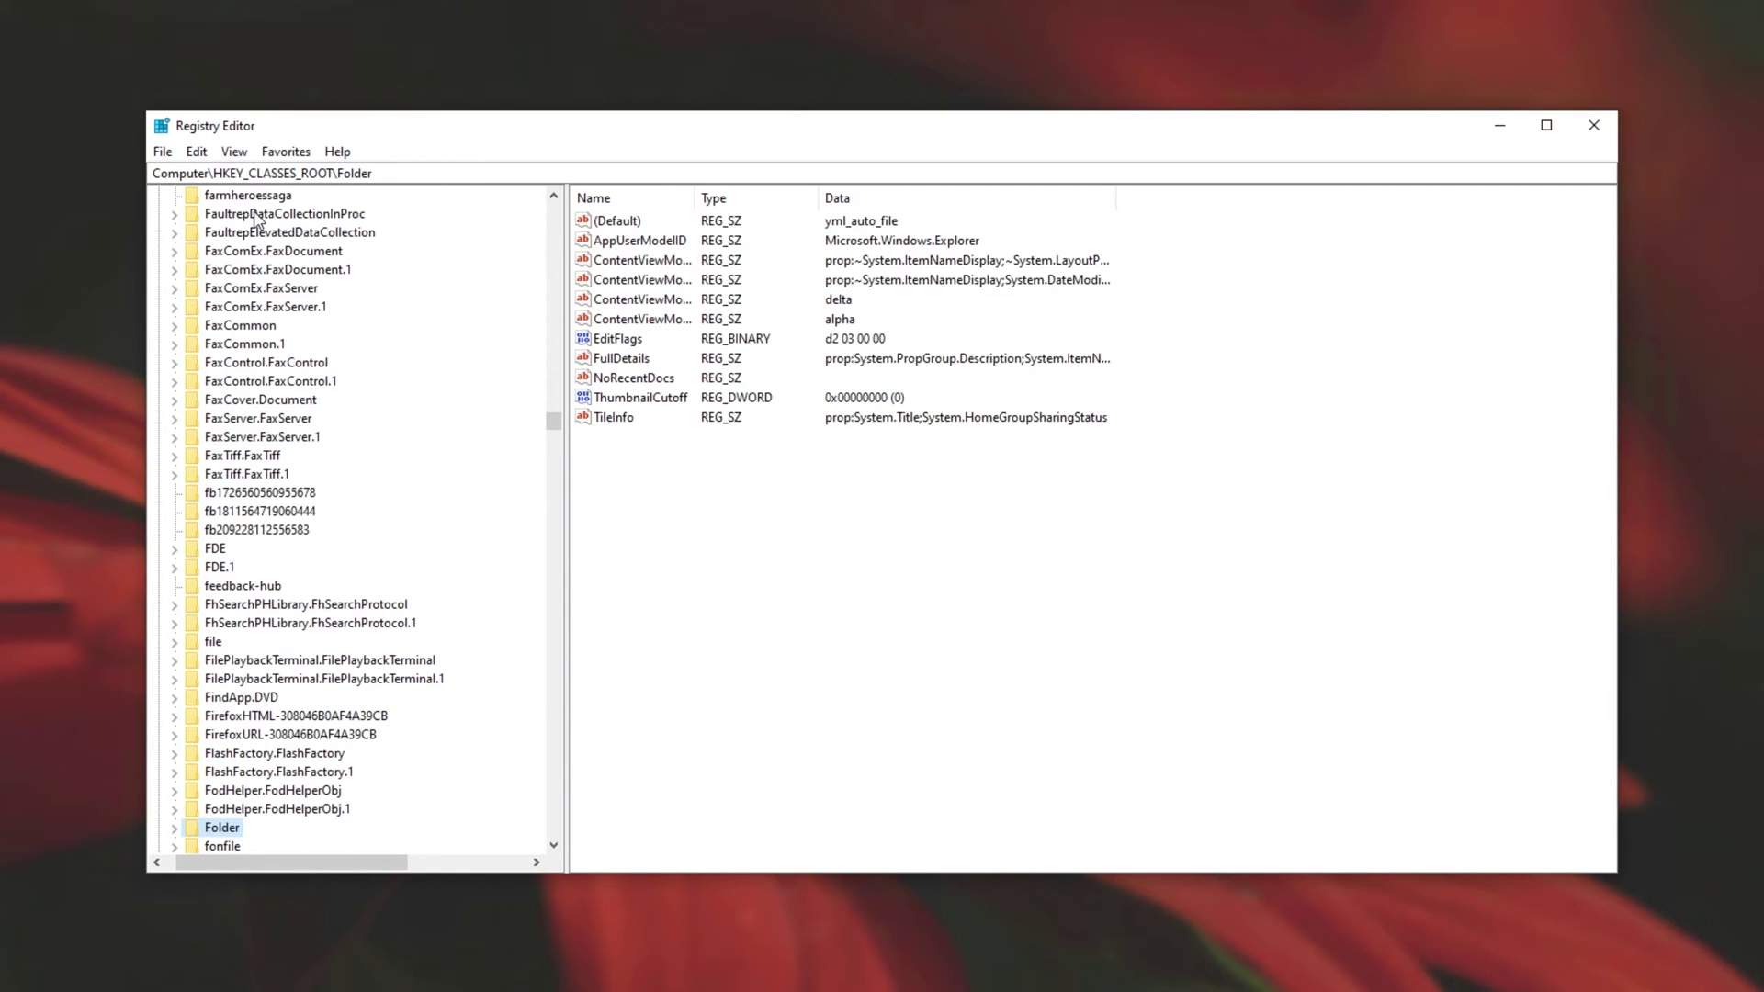
{"action": "scroll", "coordinate": [280, 413], "scroll_direction": "down", "scroll_amount": 4}
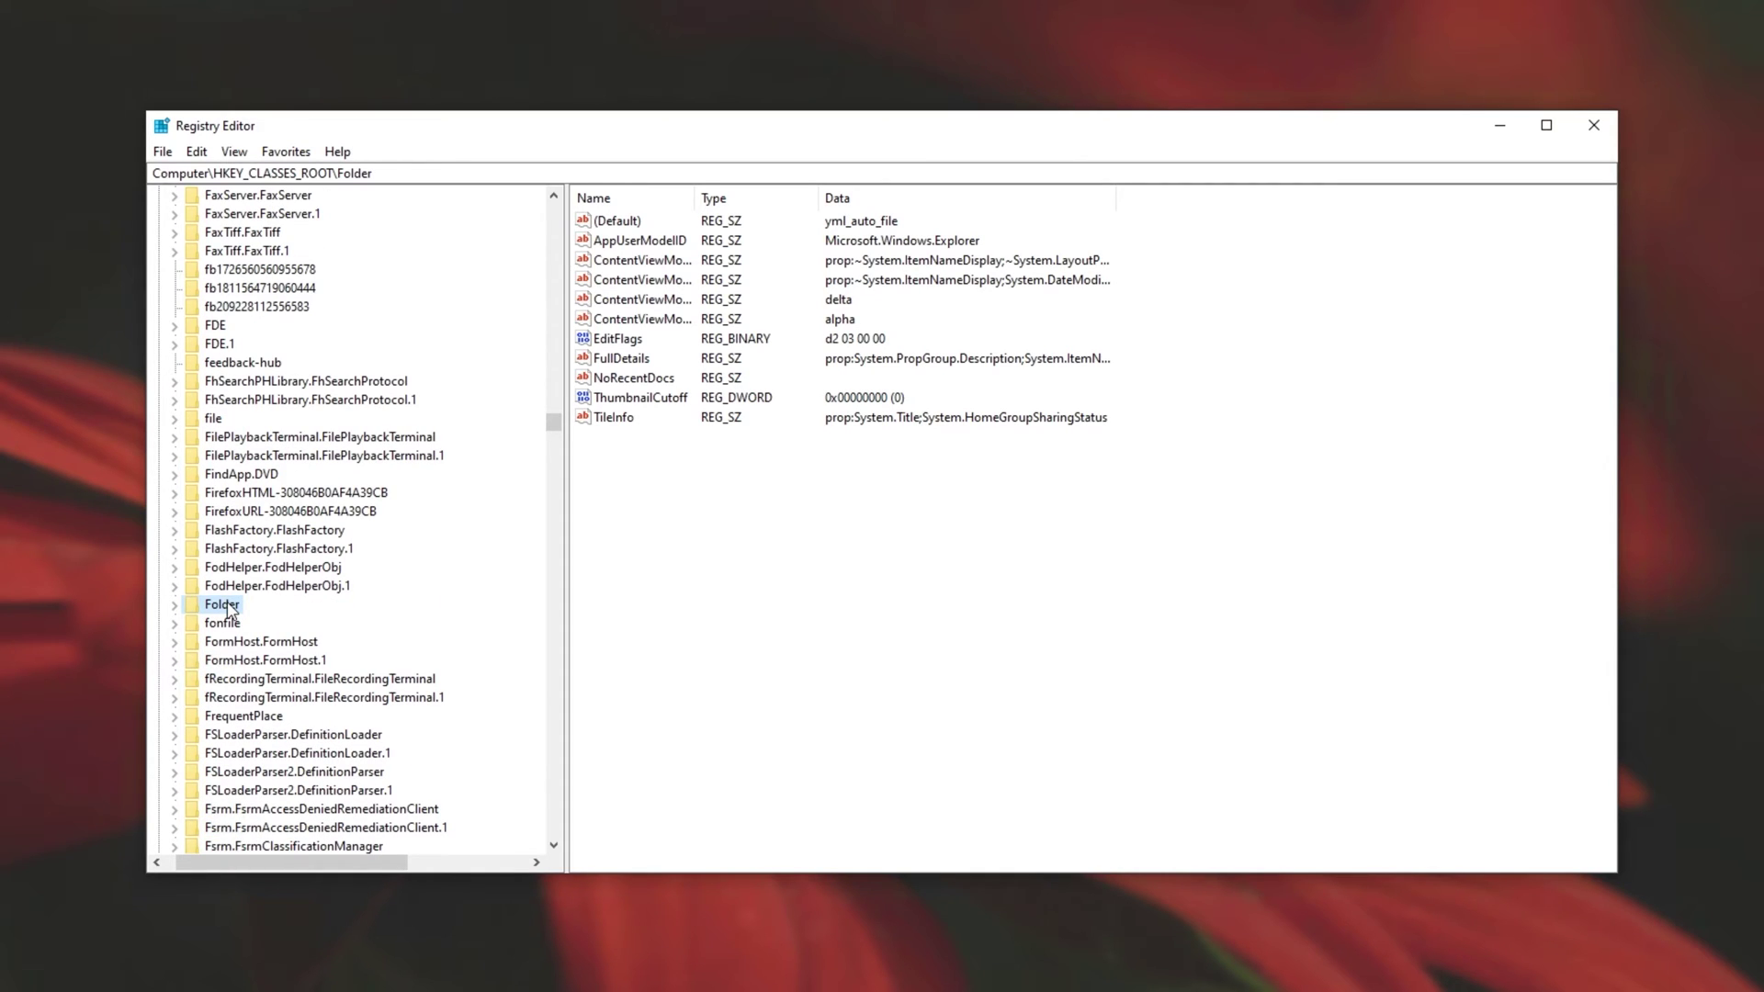
Export the Folder key to the Desktop as 'Folder Backup'
{"action": "right_click", "coordinate": [230, 612]}
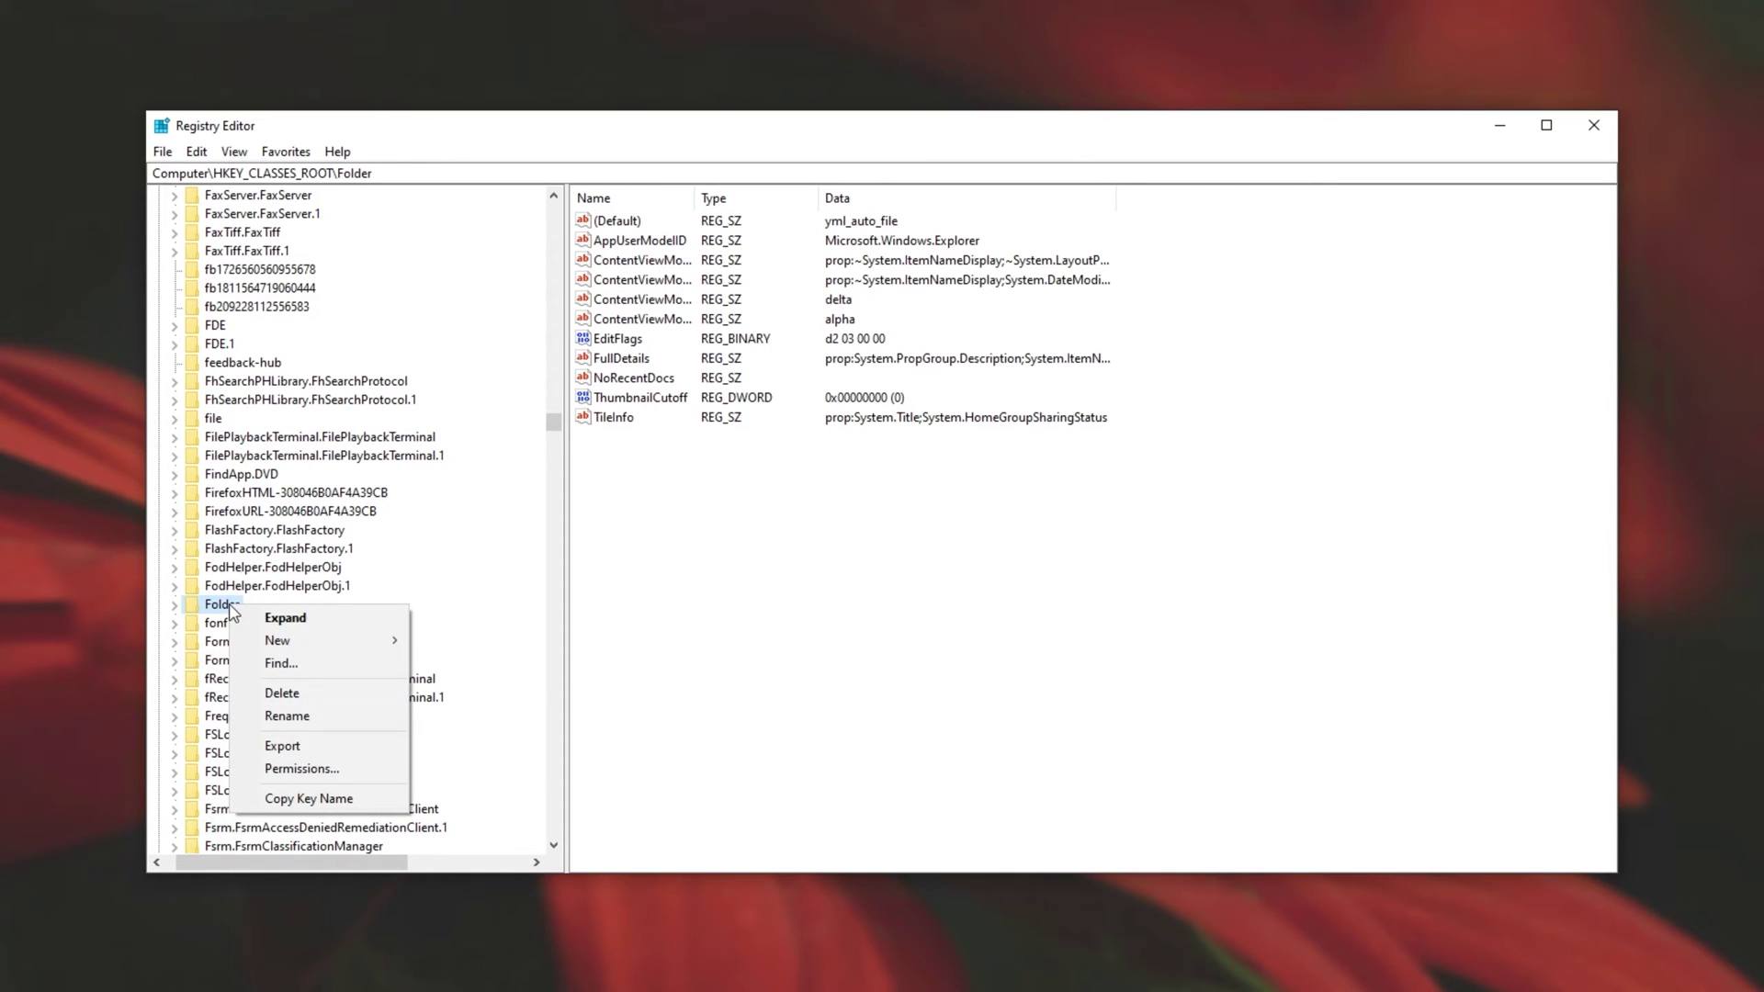
{"action": "left_click", "coordinate": [351, 745]}
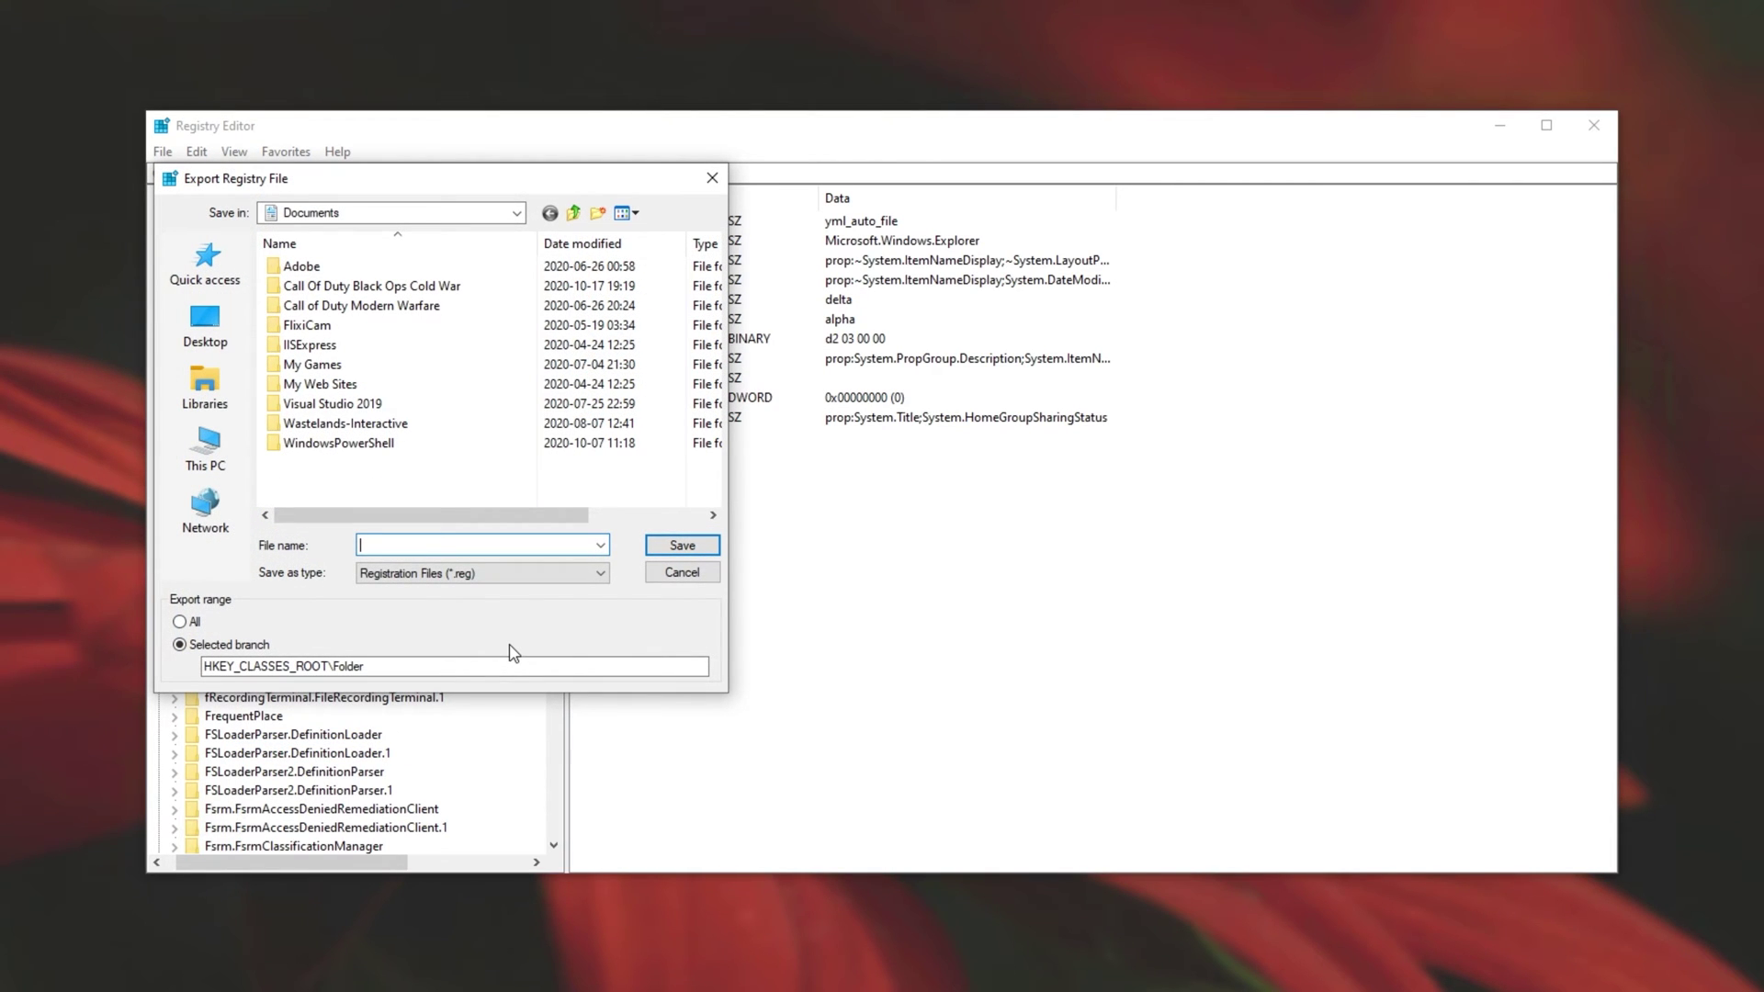
{"action": "left_click", "coordinate": [209, 333]}
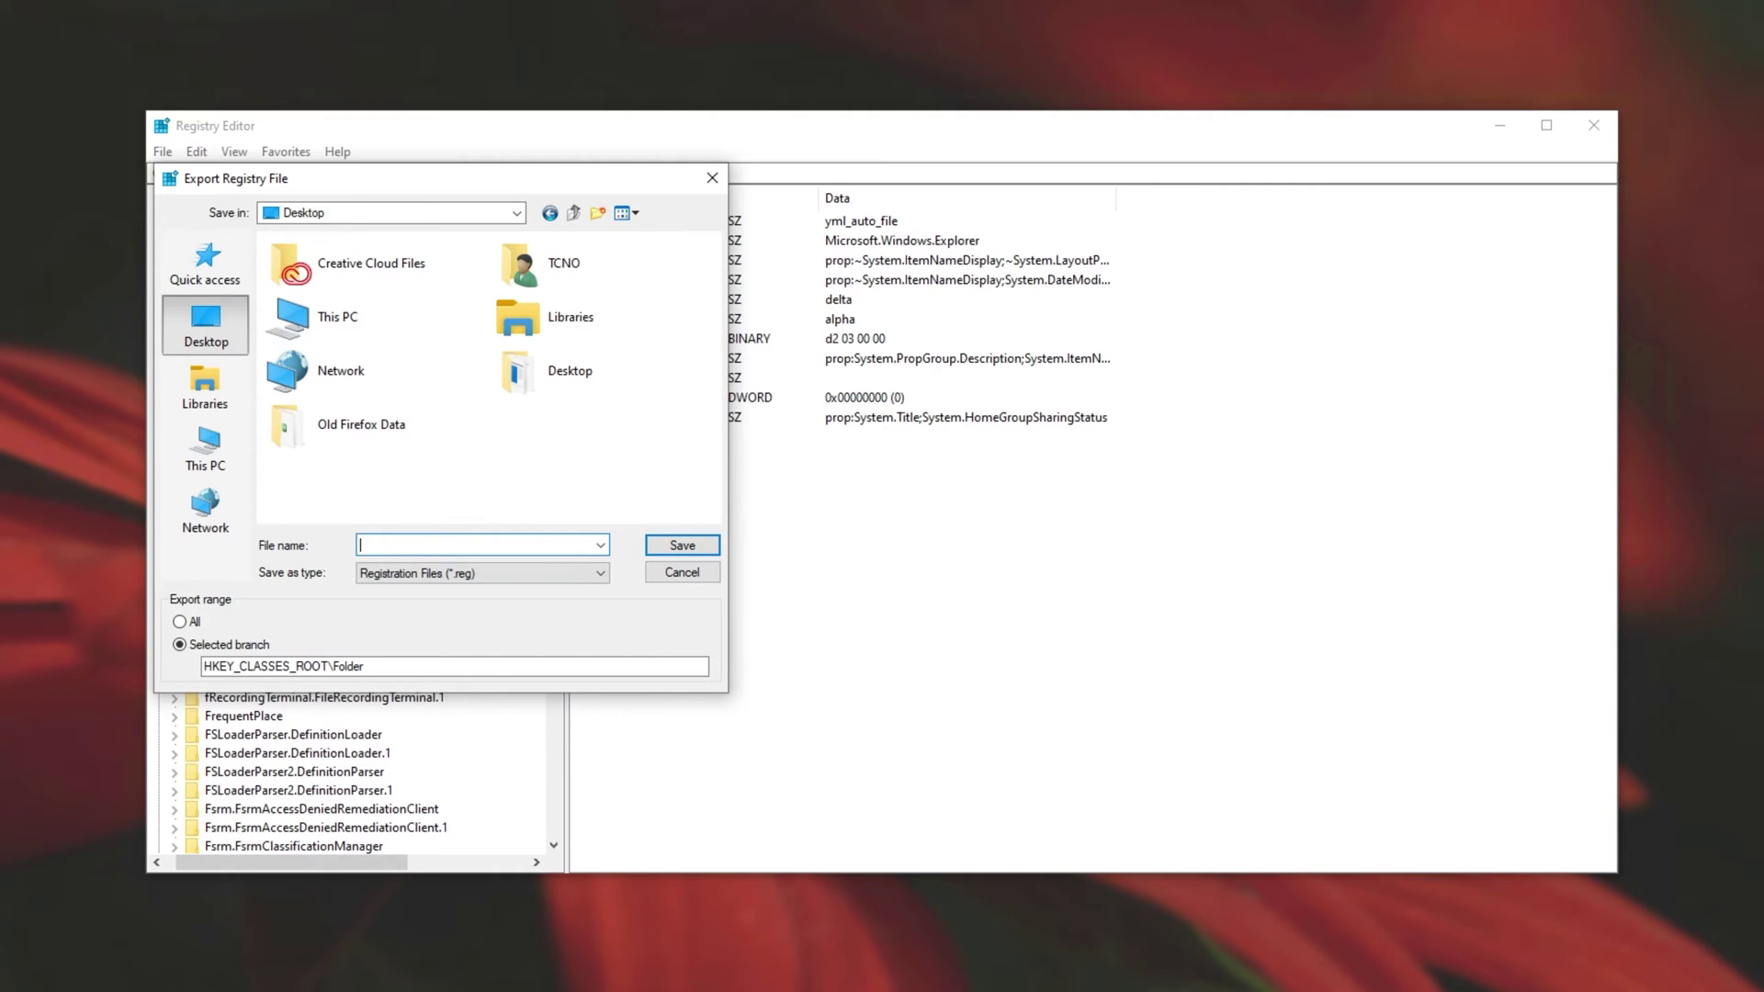
{"action": "type", "text": "Folder Backr"}
{"action": "key", "text": "BackSpace"}
{"action": "type", "text": "up"}
{"action": "left_click", "coordinate": [691, 544]}
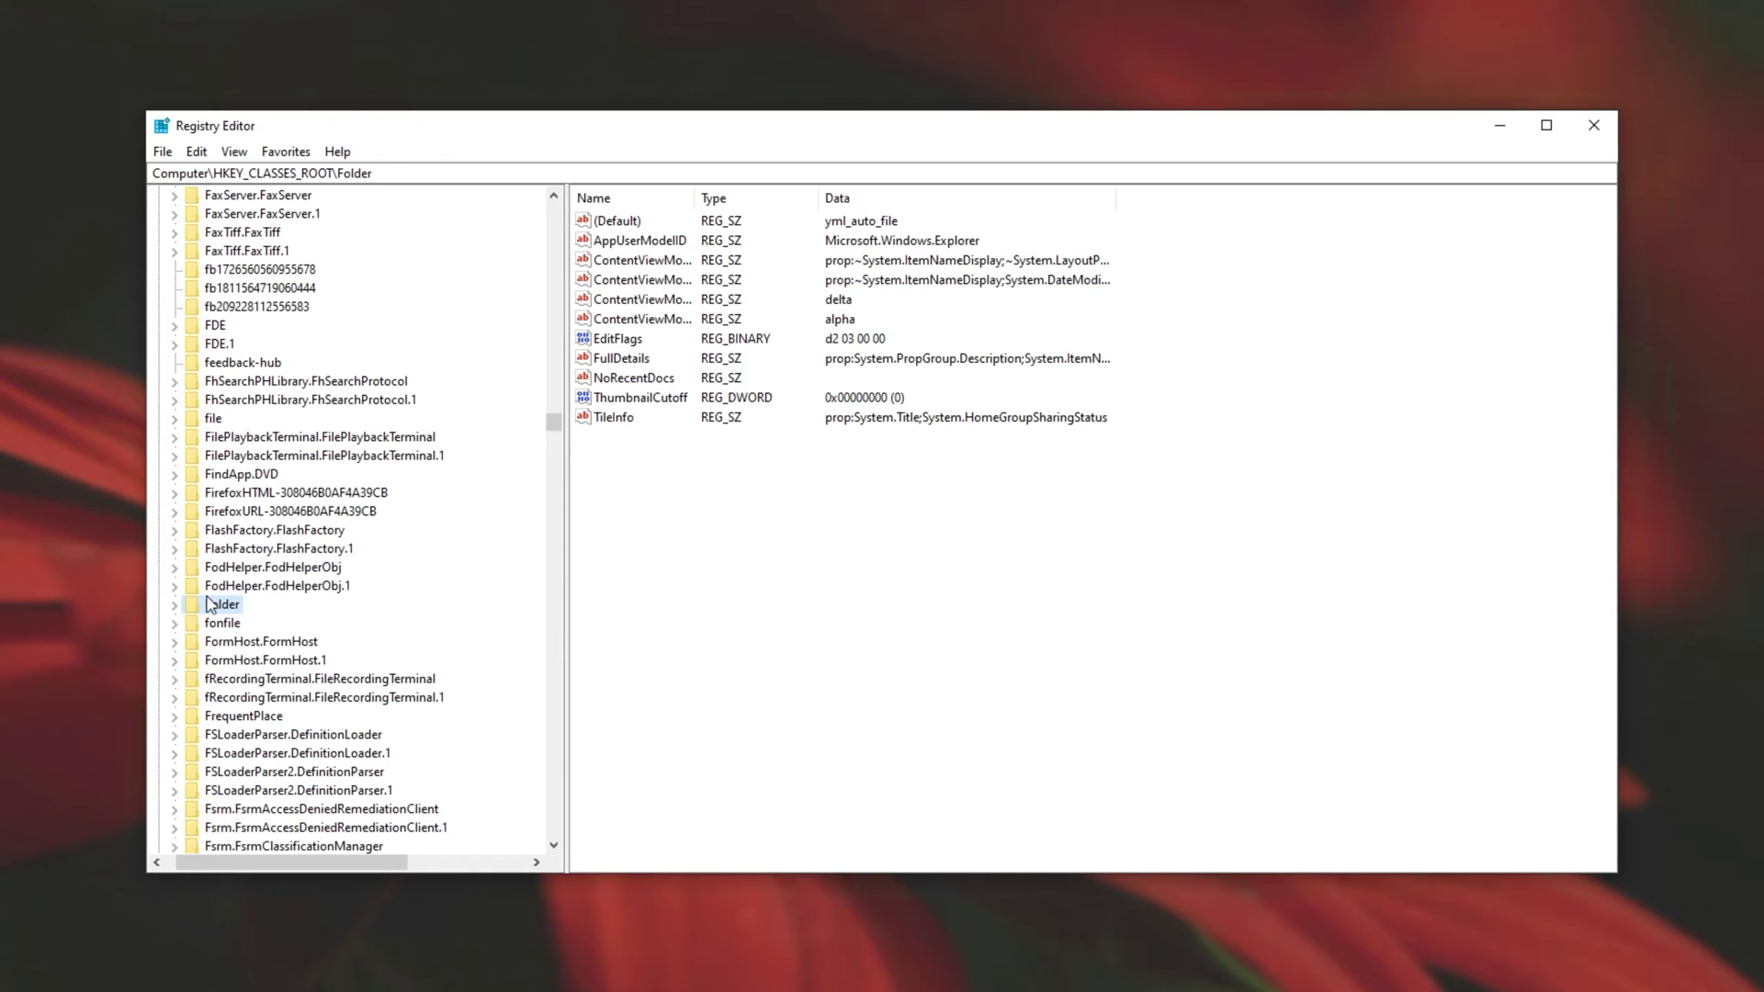
{"action": "left_click", "coordinate": [174, 606]}
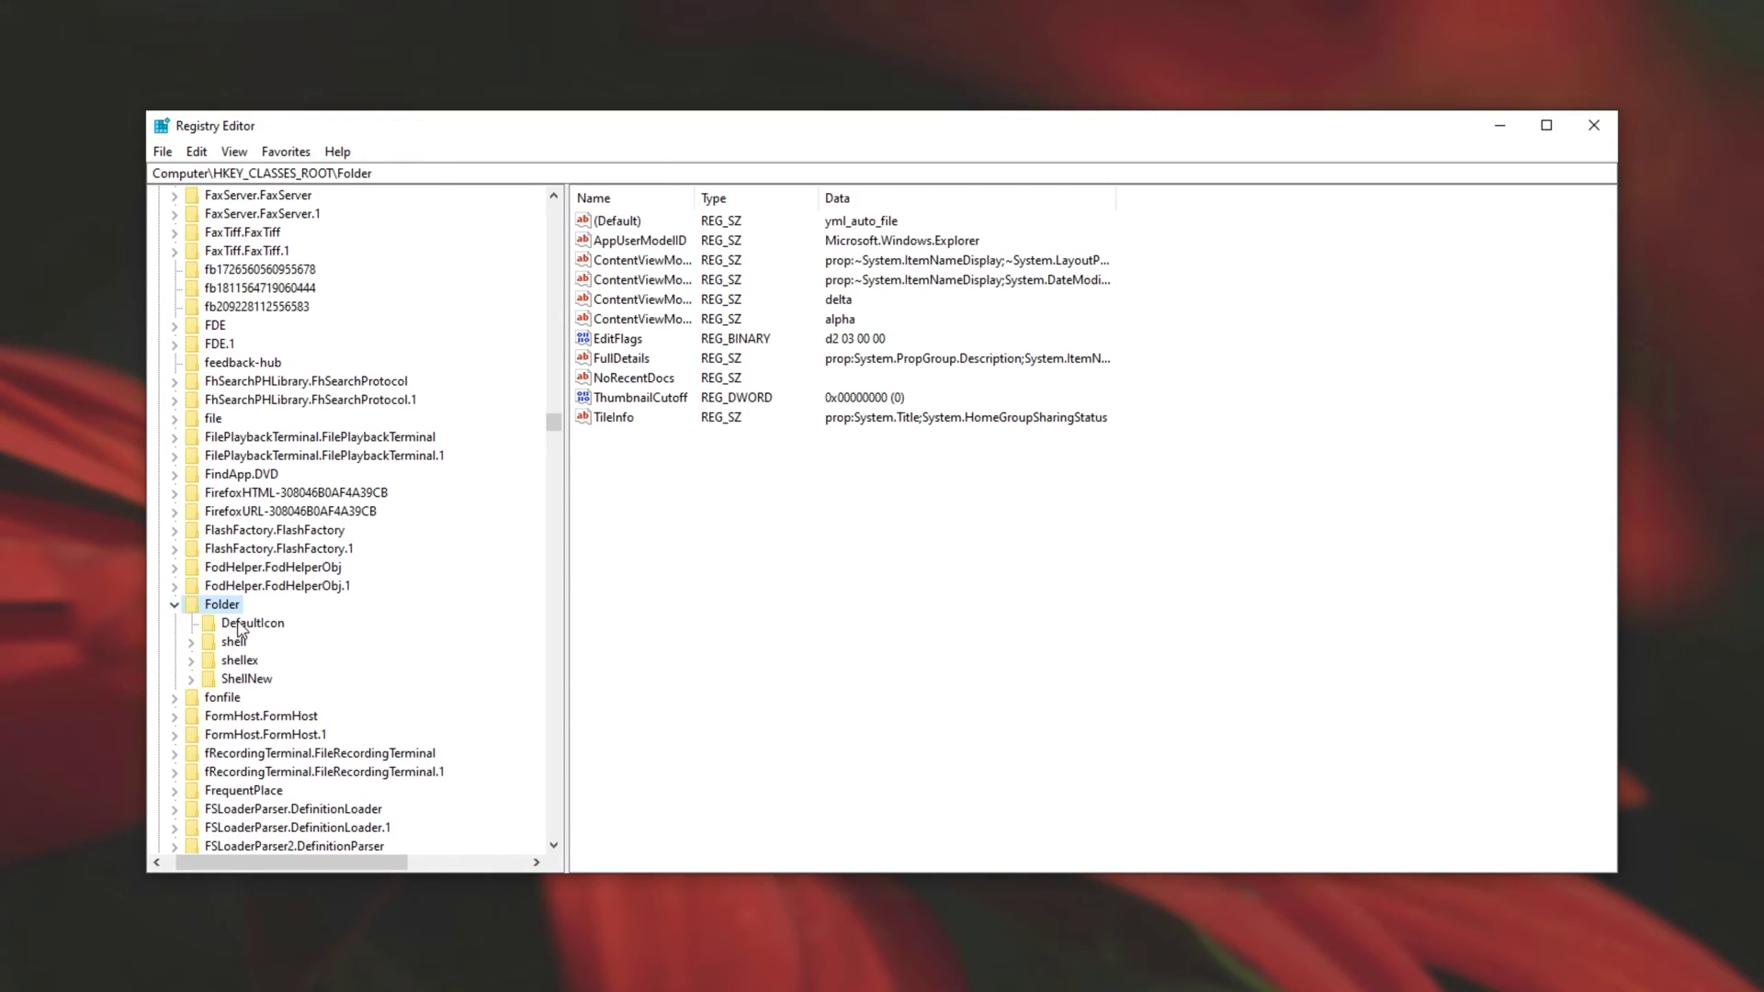
{"action": "left_click", "coordinate": [241, 623]}
{"action": "left_click", "coordinate": [192, 643]}
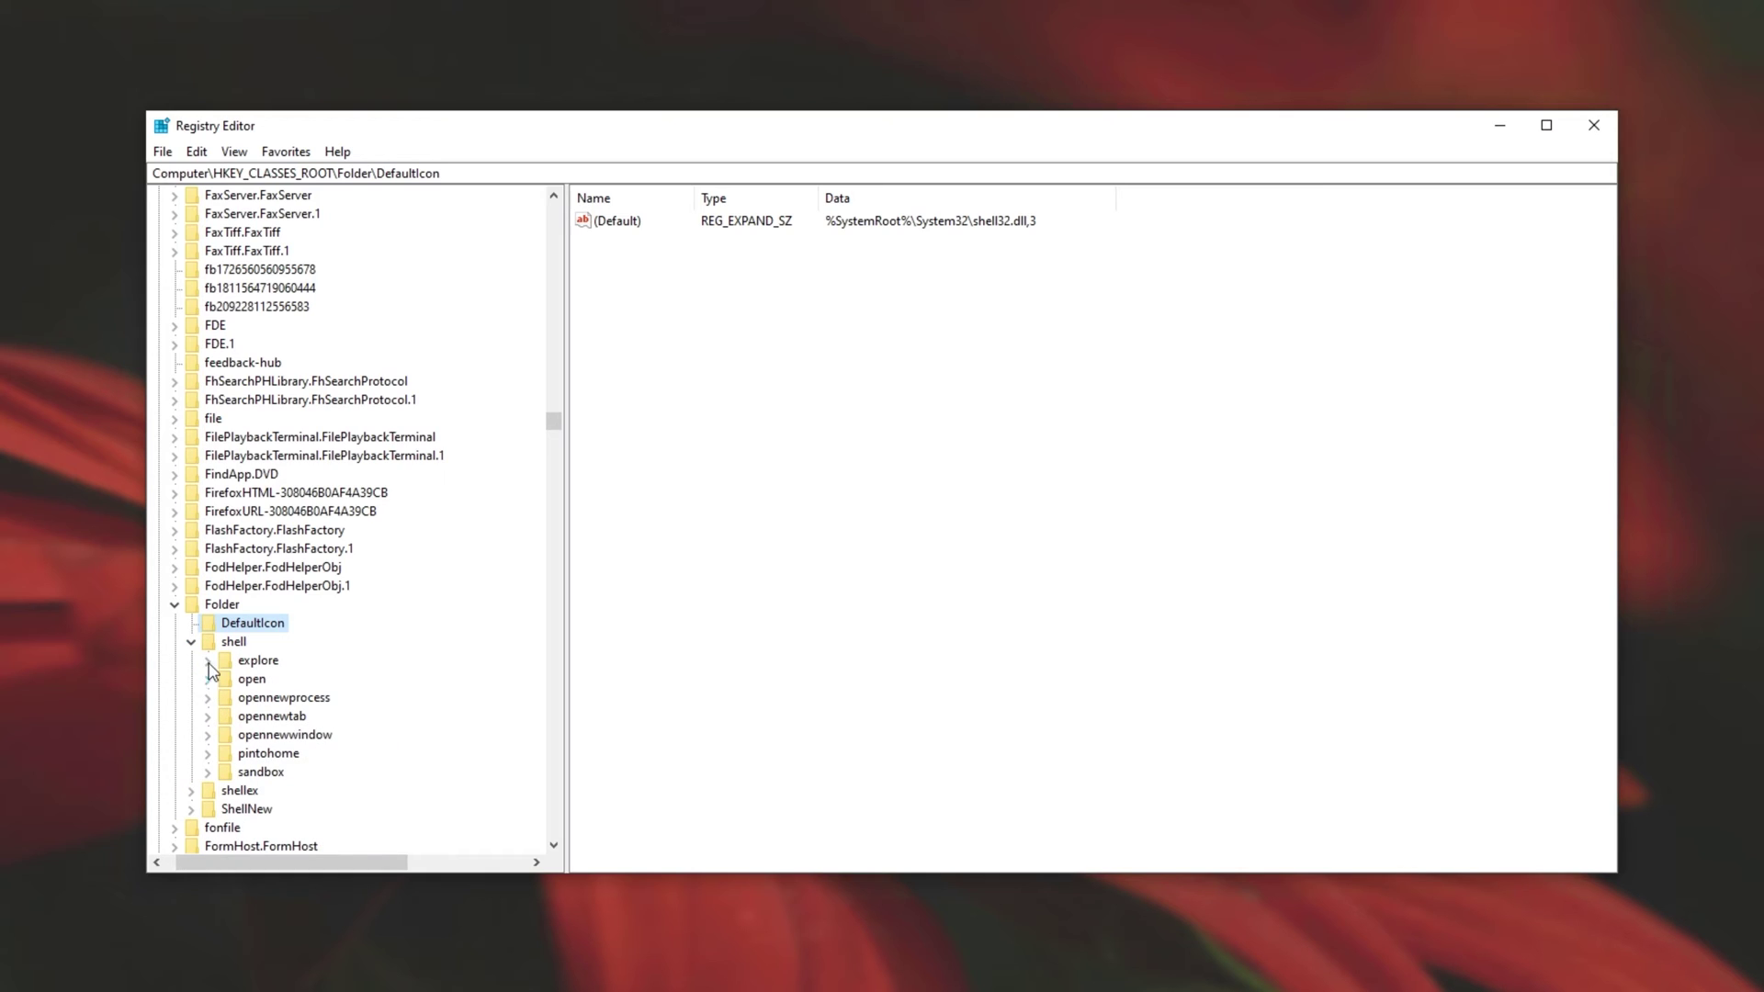
{"action": "left_click", "coordinate": [192, 643]}
{"action": "left_click", "coordinate": [175, 606]}
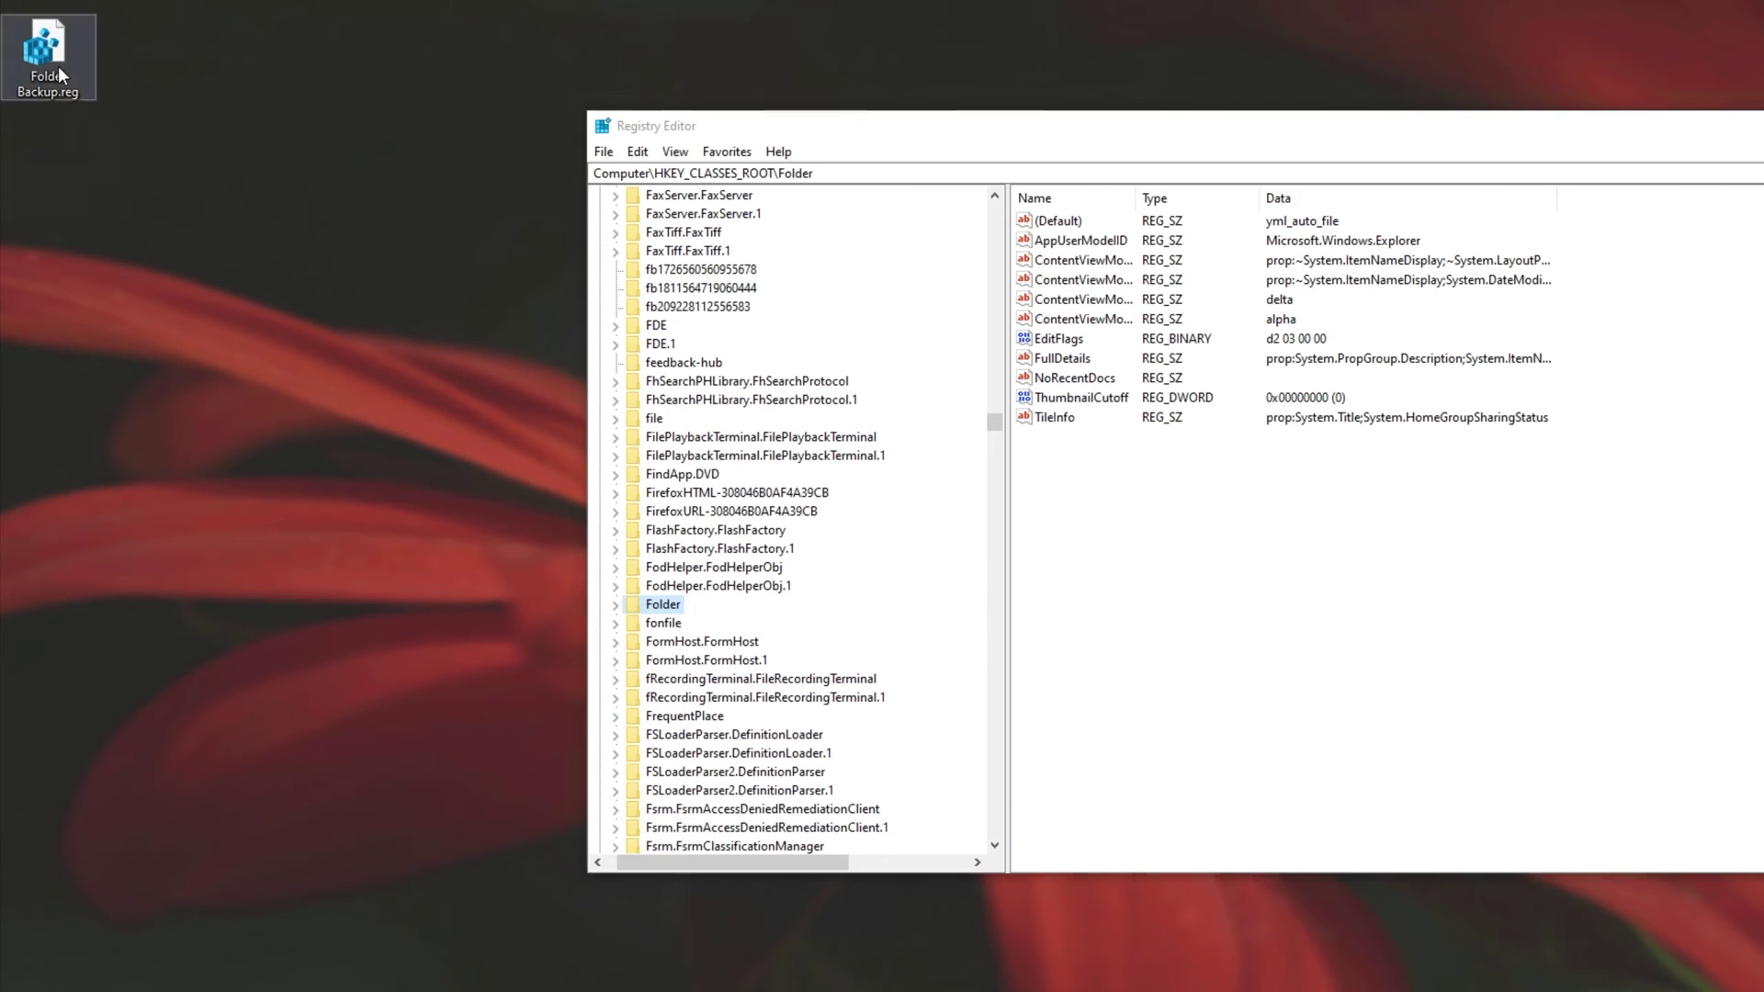
Merge Folder Backup.reg into the registry, approving UAC and the warning
{"action": "left_click", "coordinate": [59, 57]}
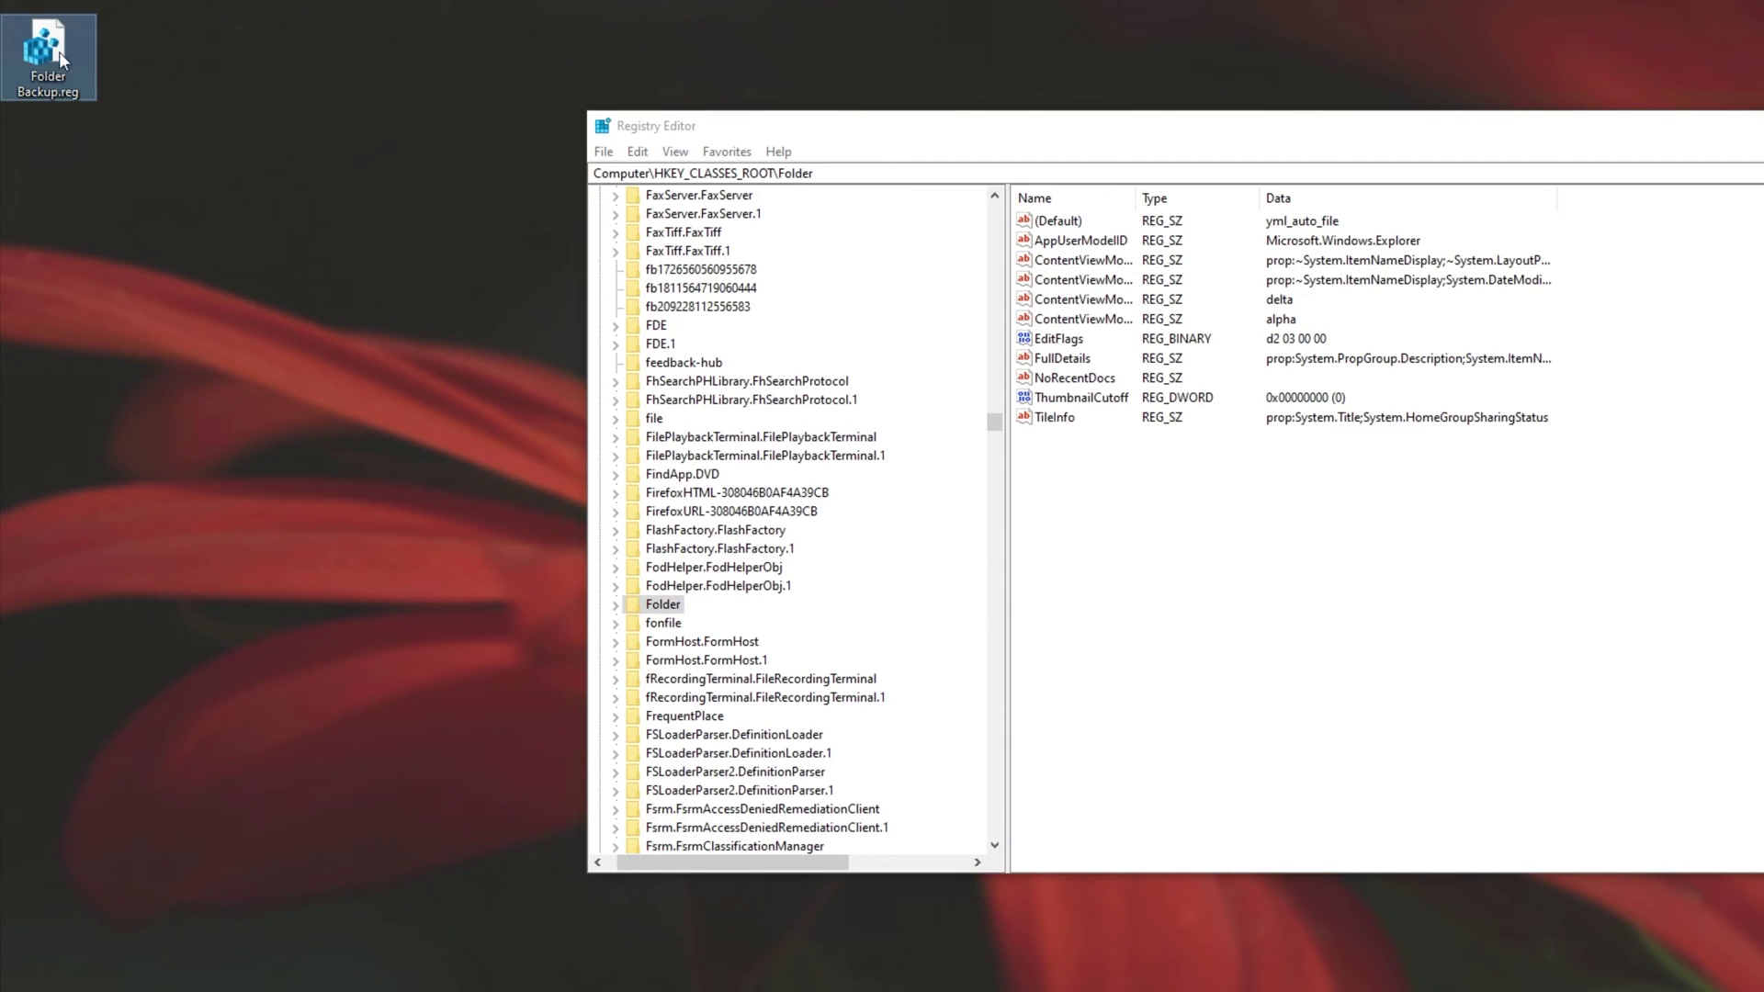
{"action": "double_click", "coordinate": [64, 63]}
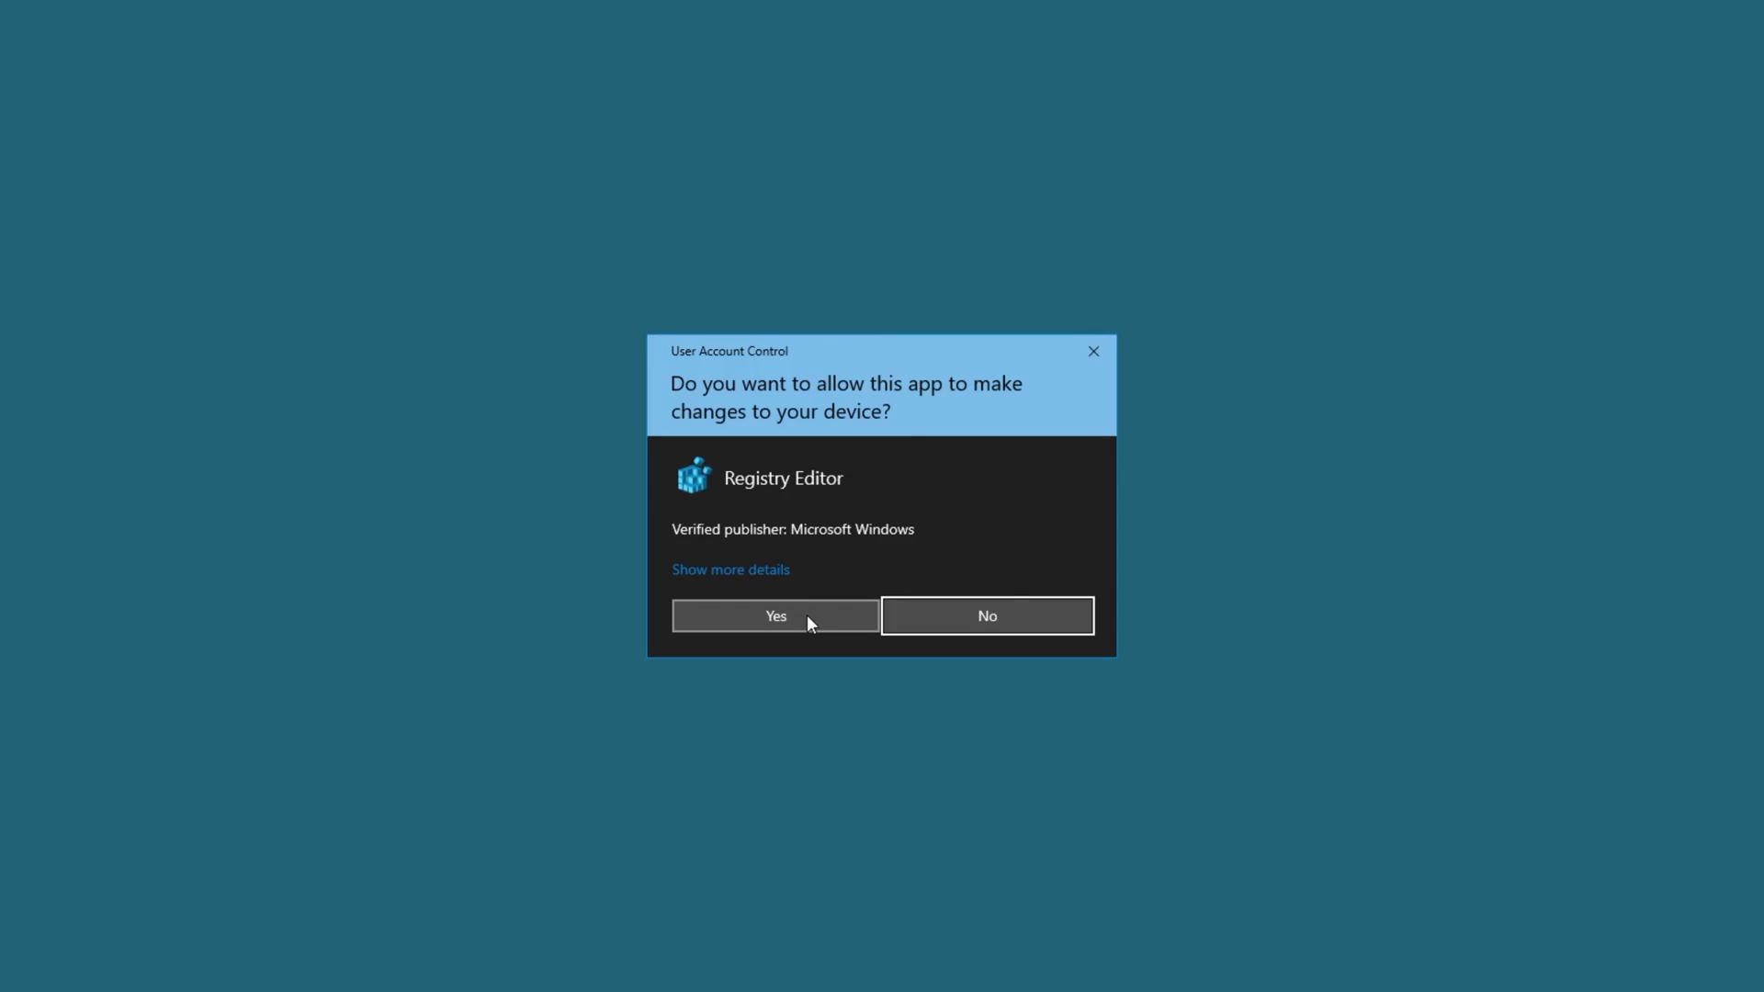
{"action": "left_click", "coordinate": [806, 614]}
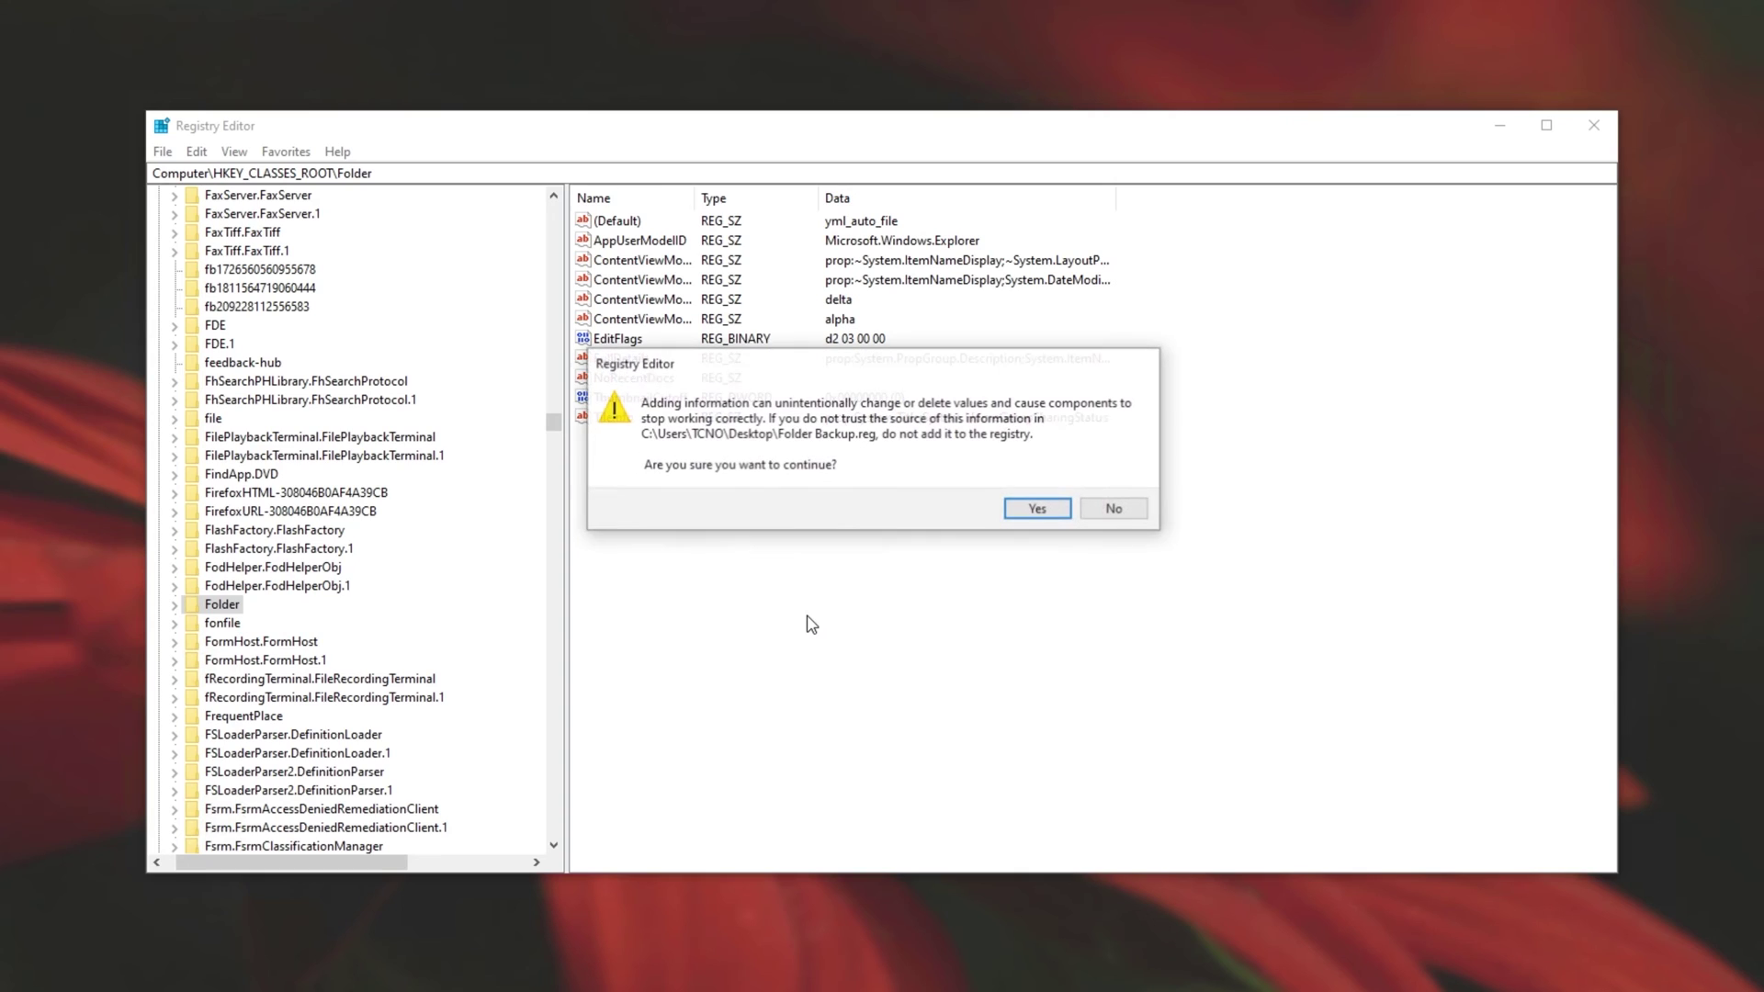
{"action": "left_click", "coordinate": [1039, 511]}
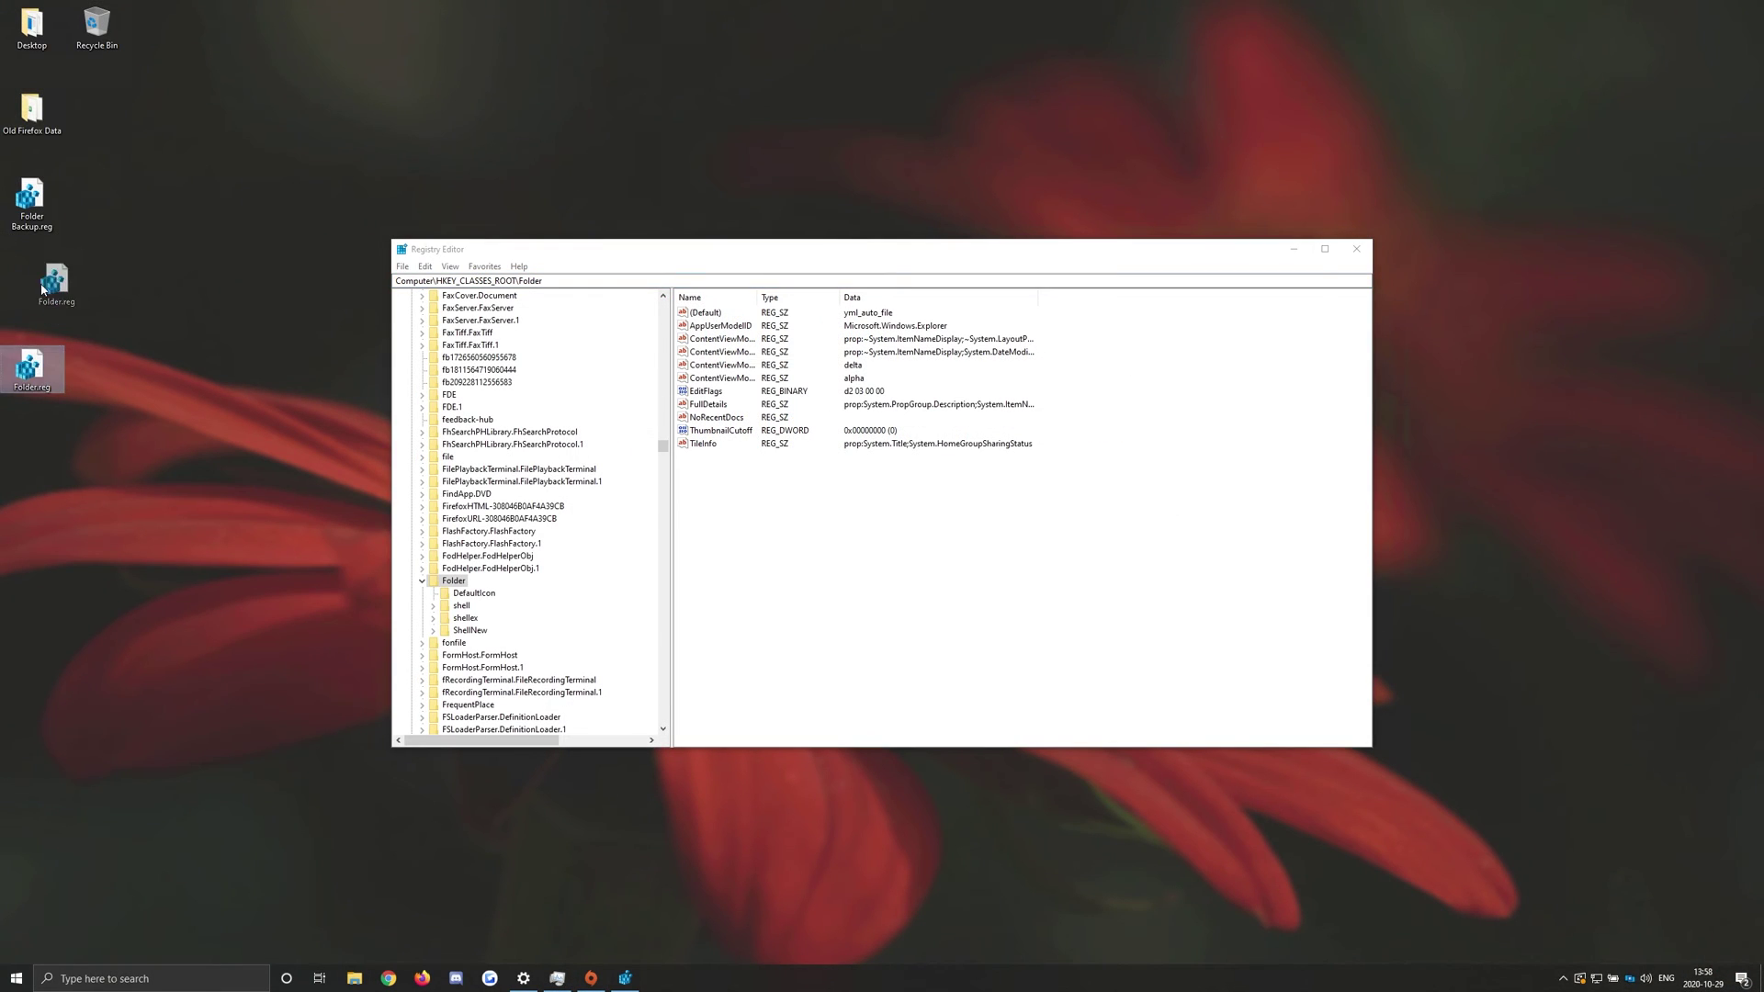
Merge Folder.reg into the registry, approving UAC and the warning
{"action": "key", "text": "Return"}
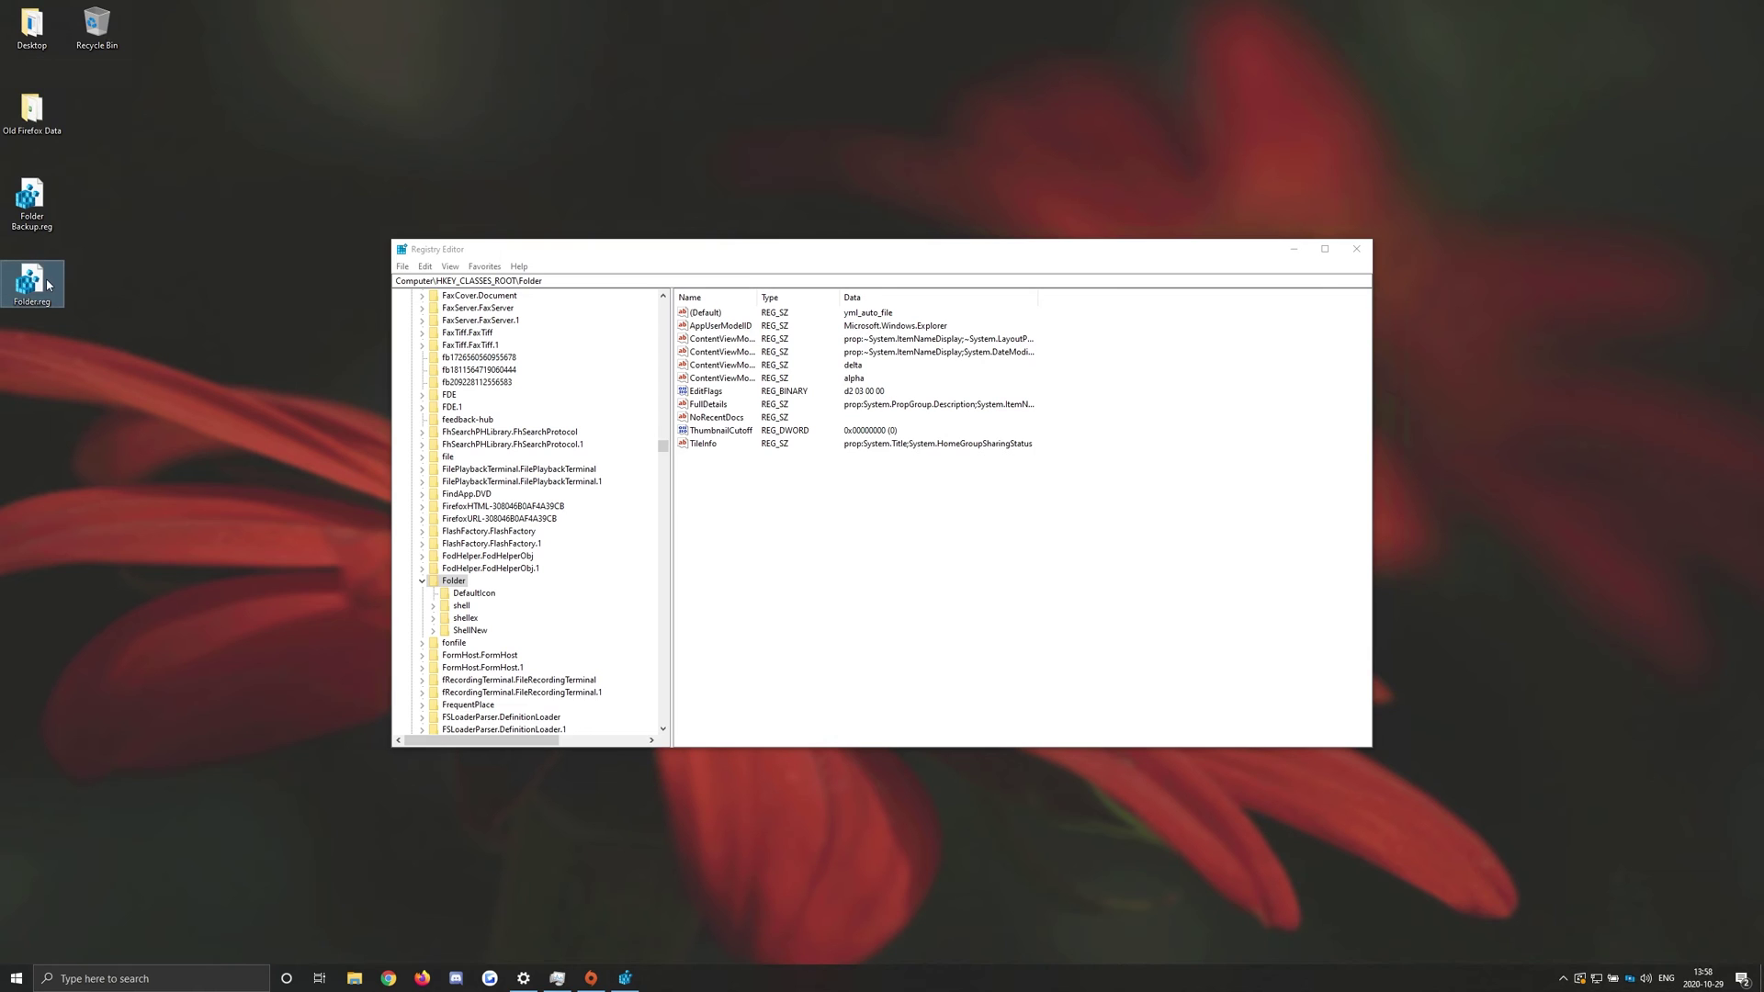
{"action": "left_click", "coordinate": [841, 582]}
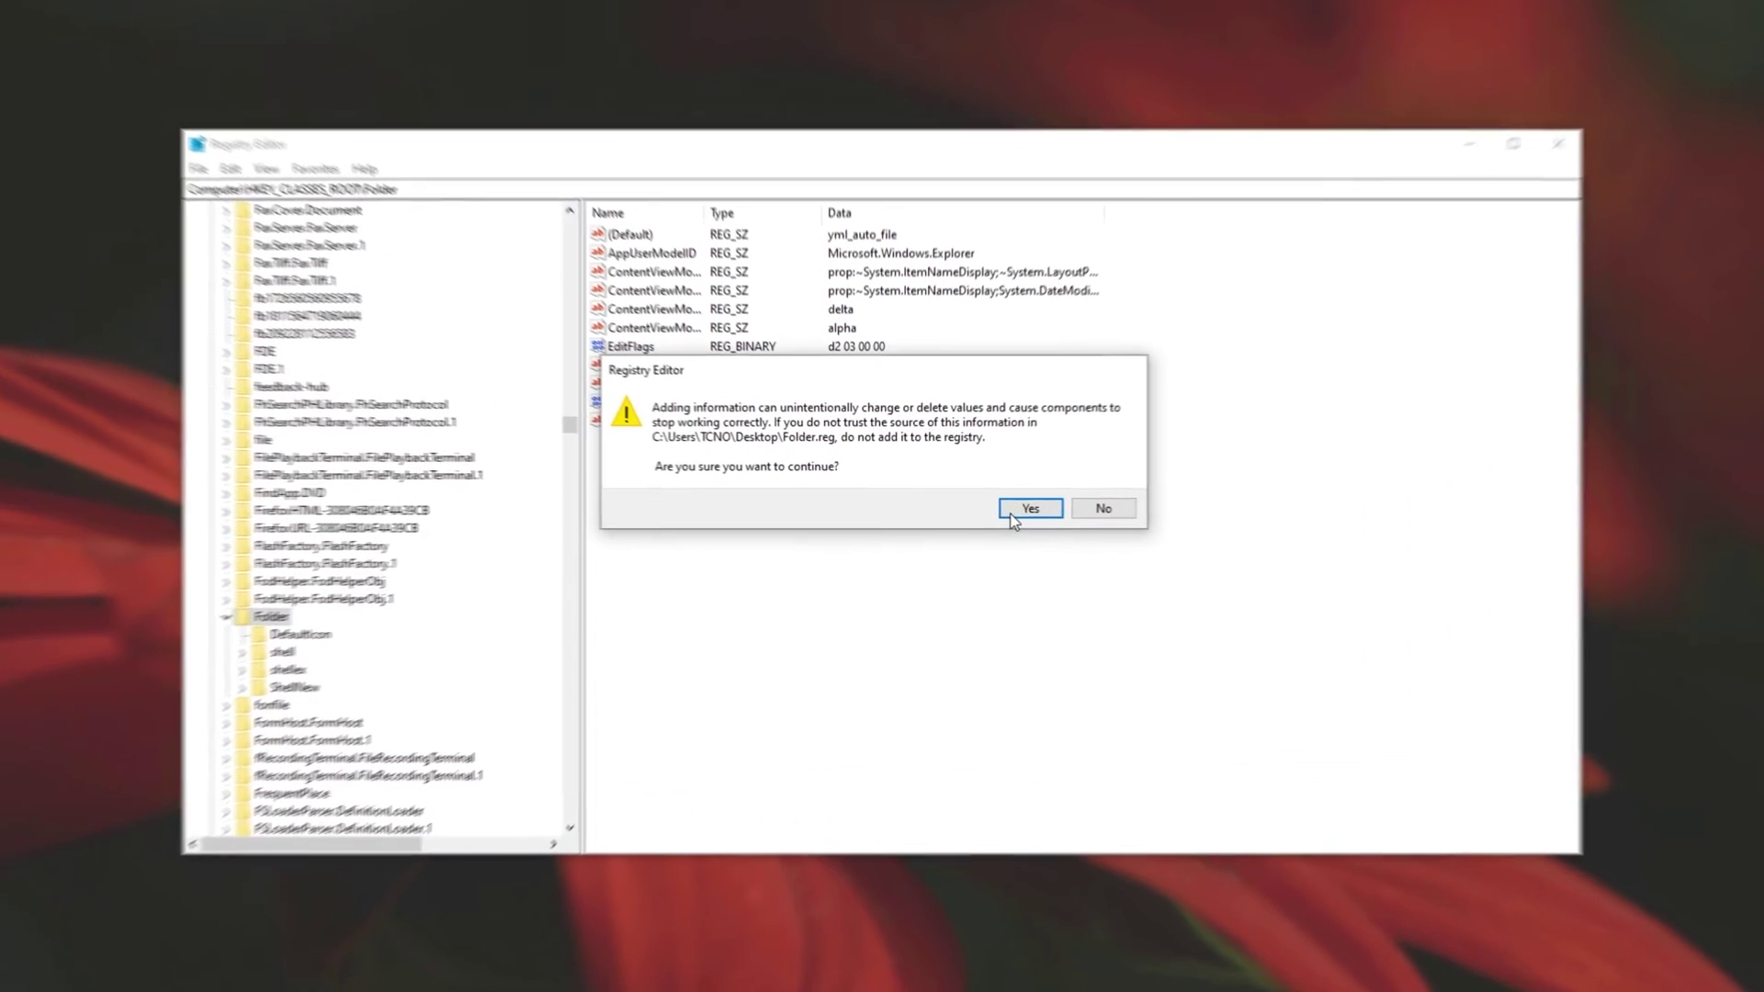
{"action": "left_click", "coordinate": [976, 508]}
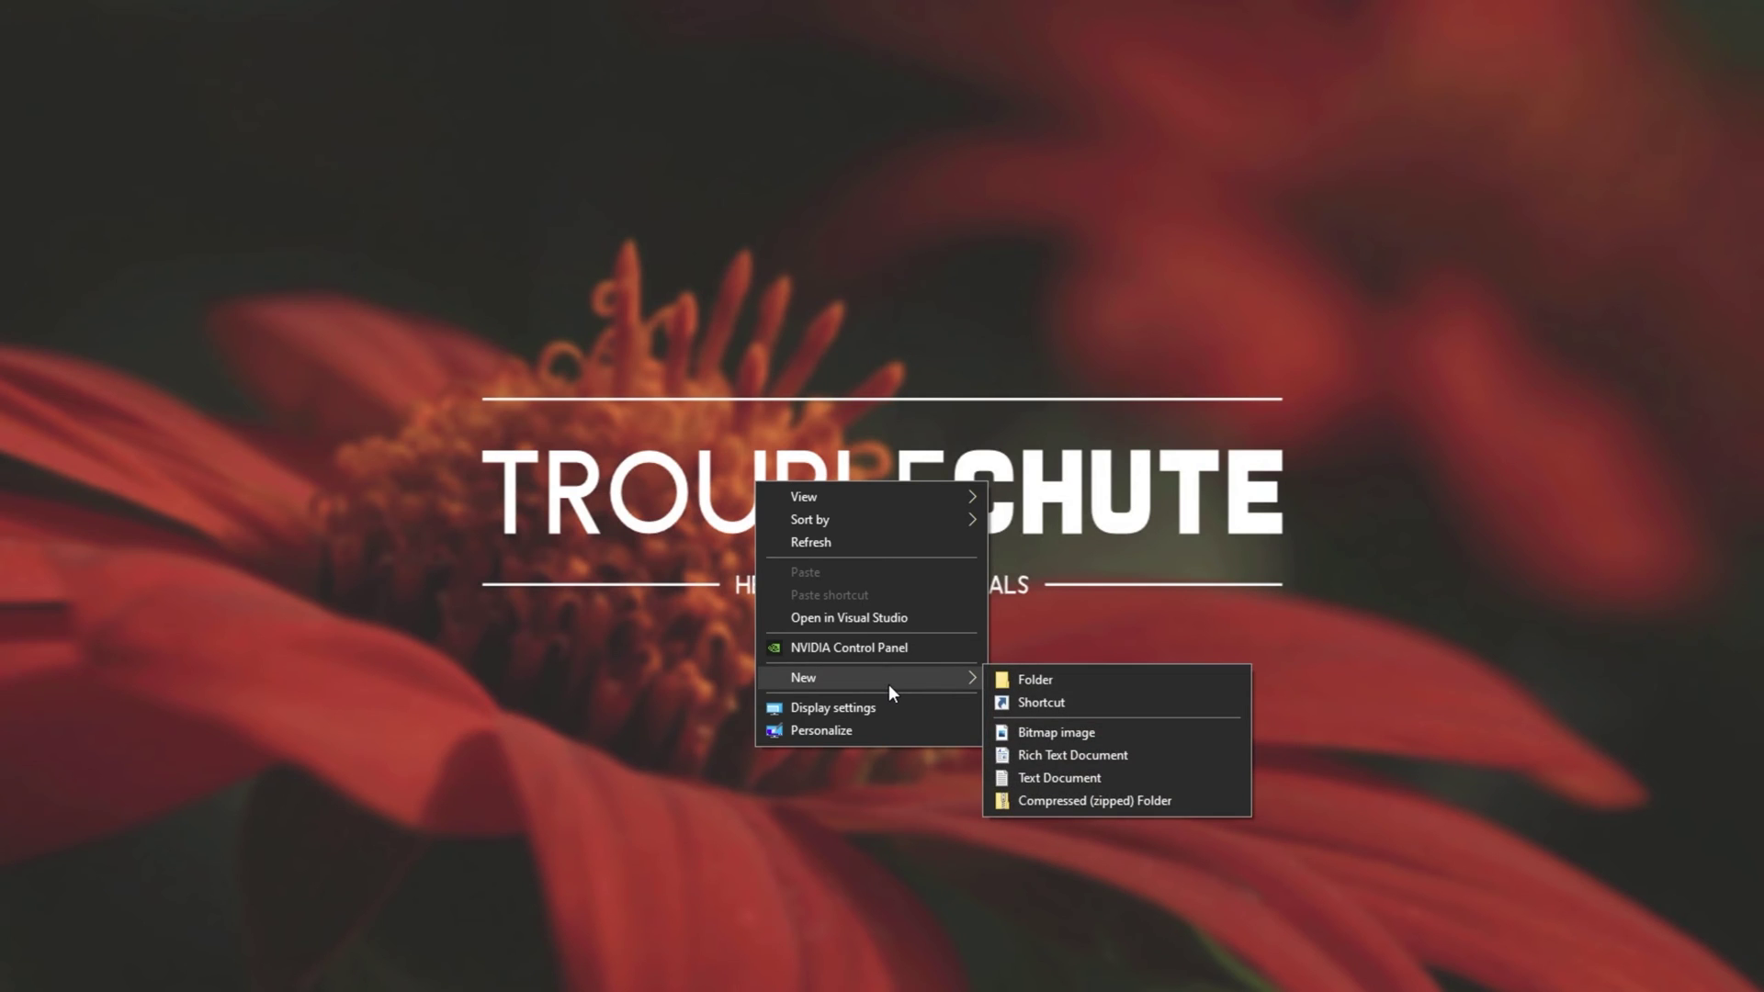
Close the desktop context menu once Folder is confirmed under New
{"action": "left_click", "coordinate": [1062, 677]}
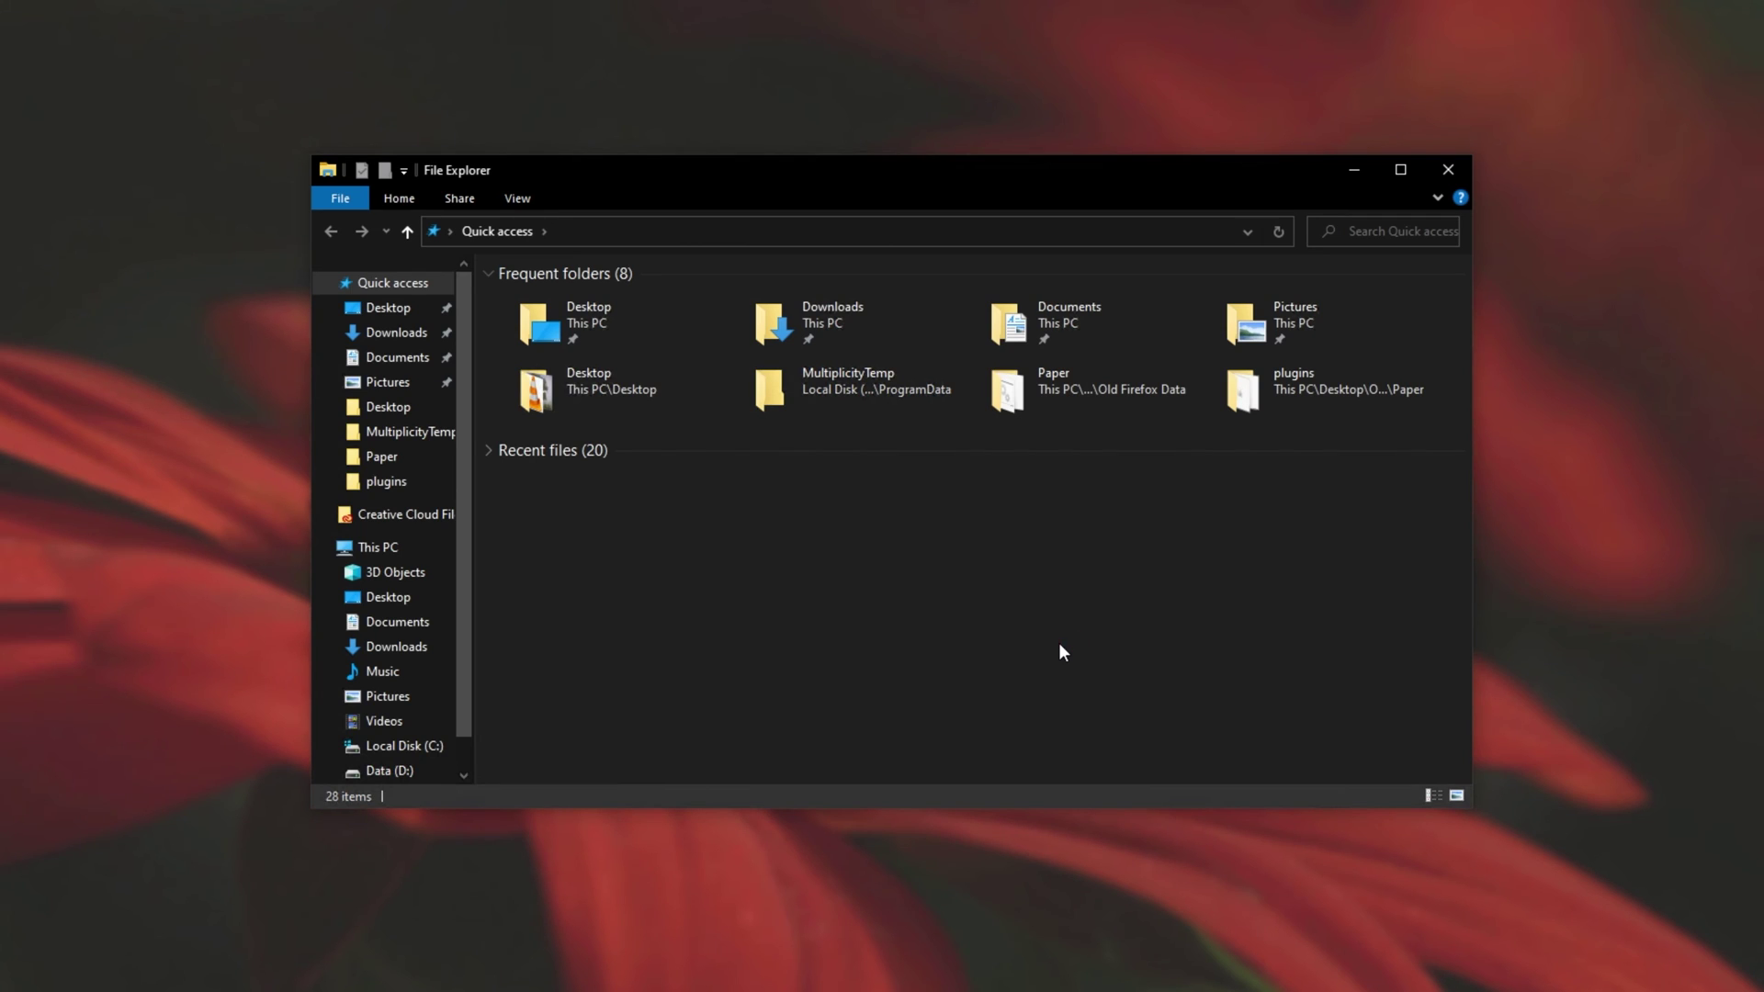
Restart the Windows Explorer process from Task Manager's Processes list
{"action": "key", "text": "ctrl+shift+Escape"}
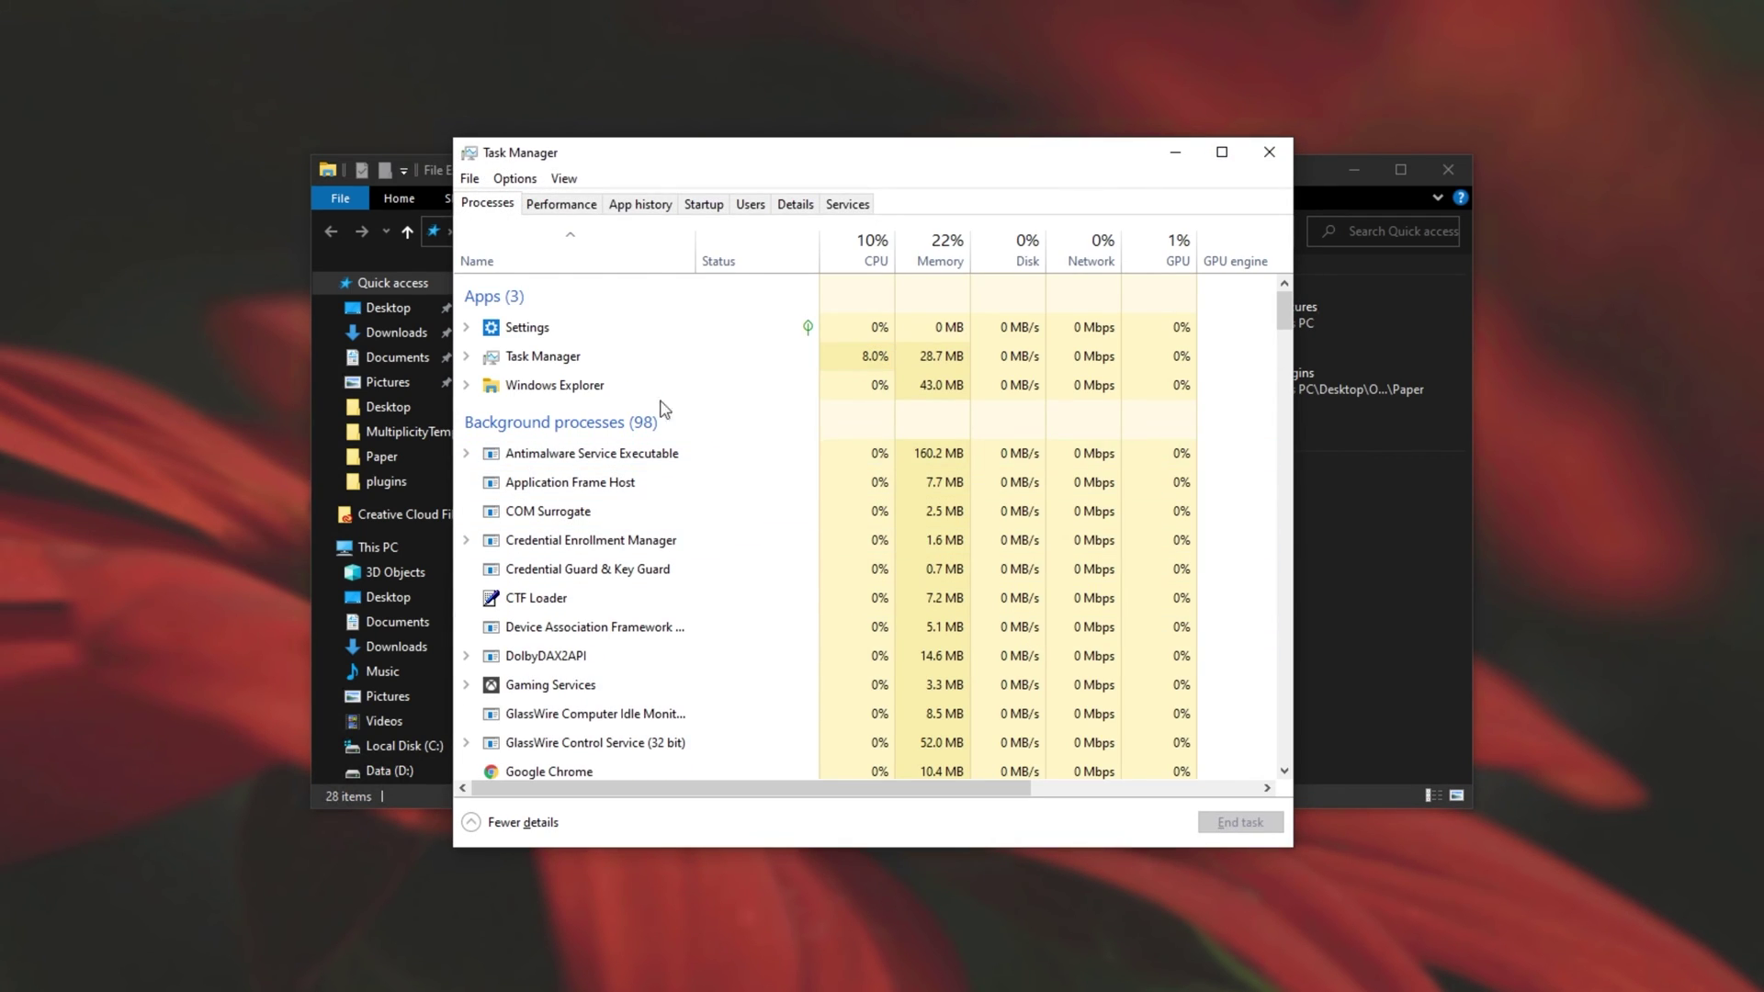
{"action": "right_click", "coordinate": [623, 386]}
{"action": "left_click", "coordinate": [682, 425]}
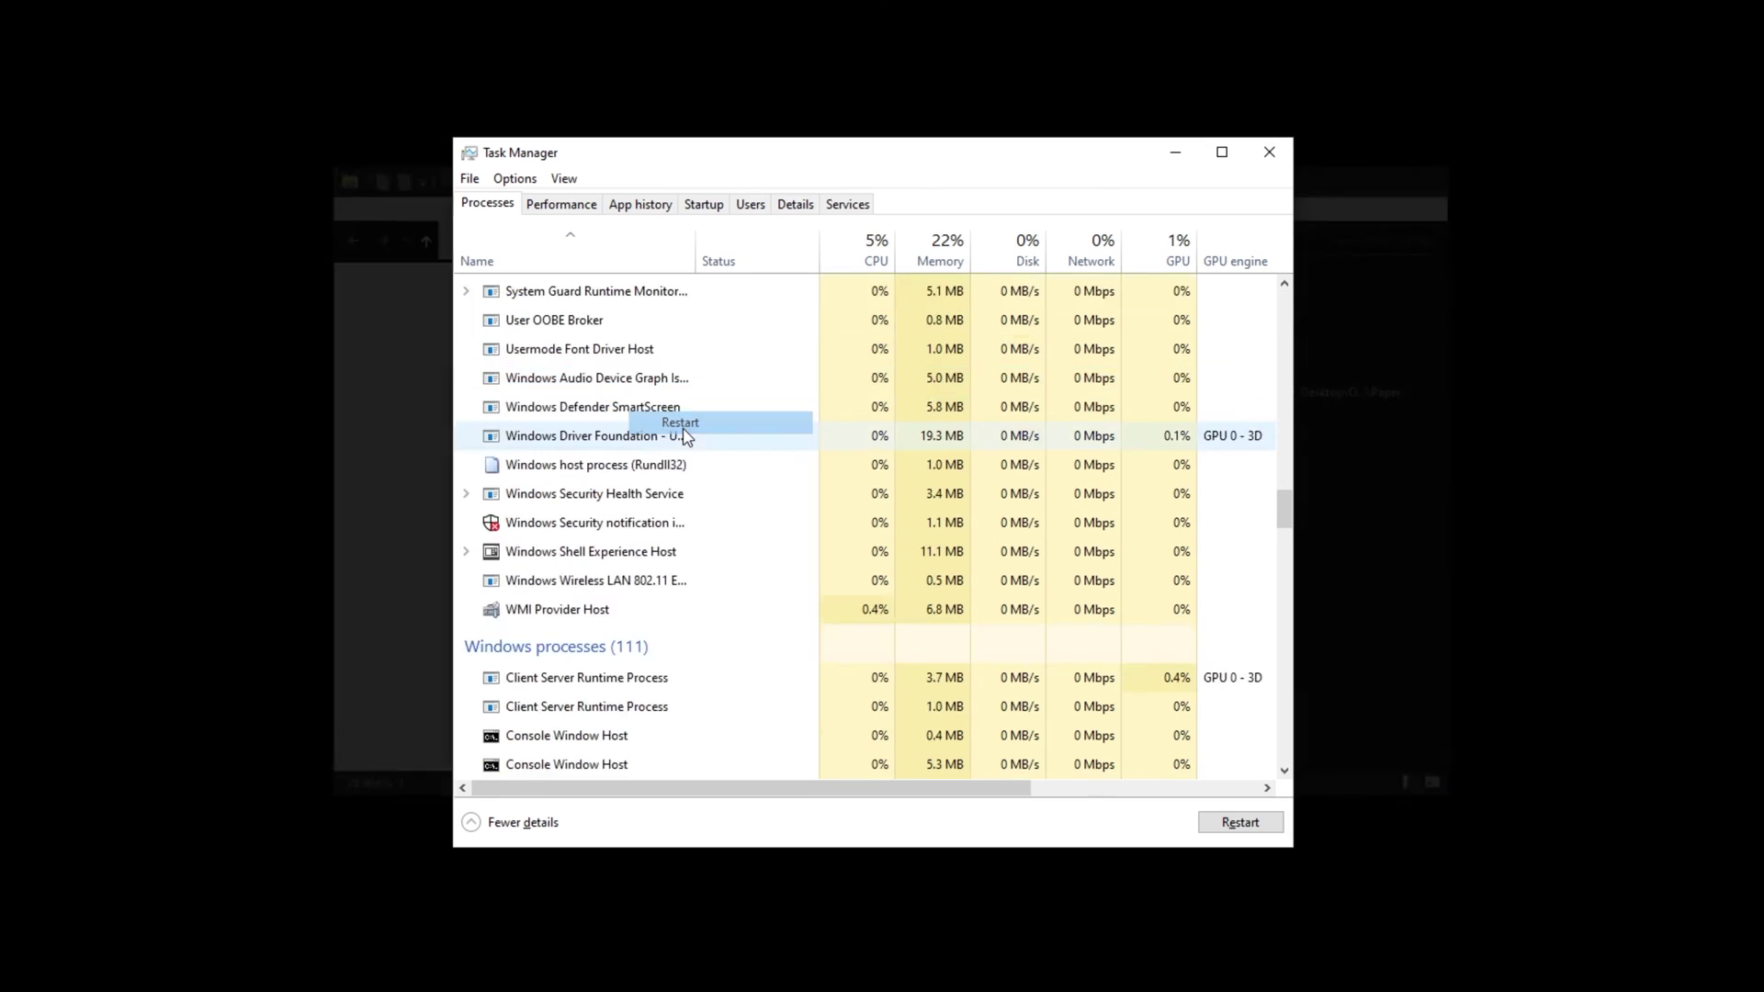